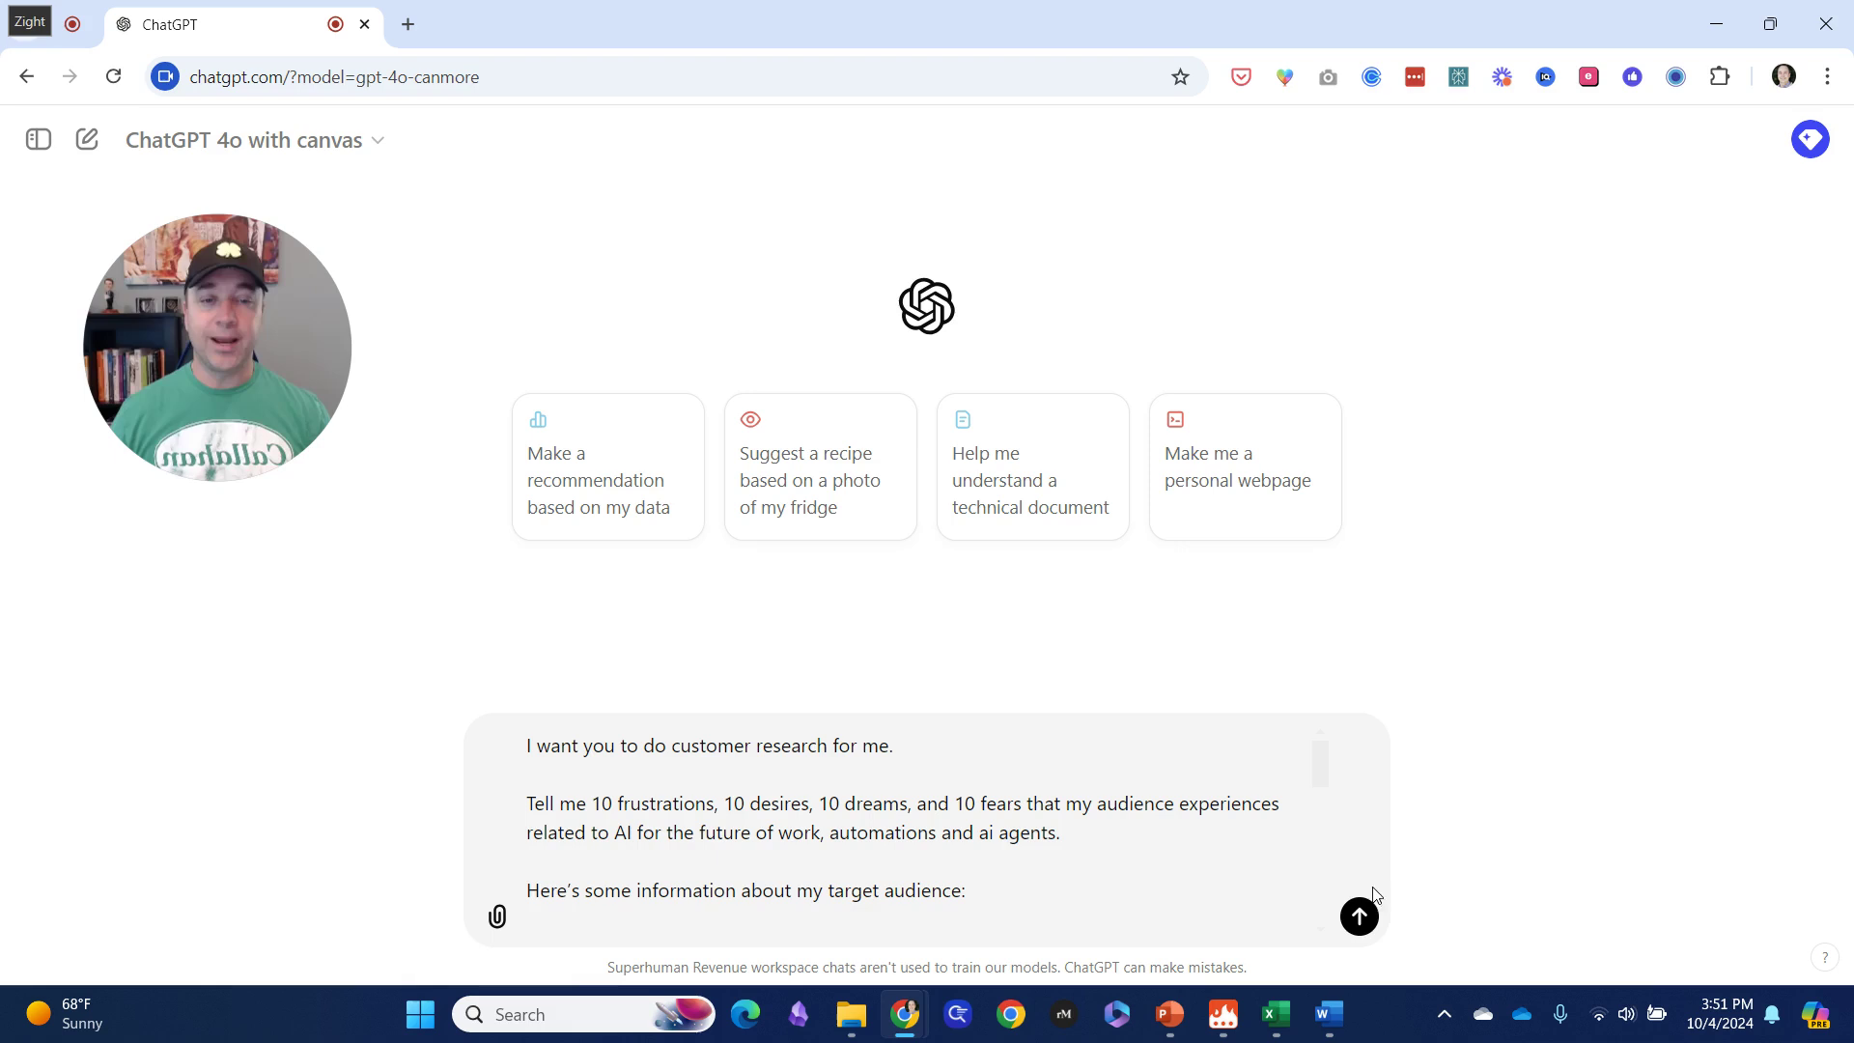
# Step: Submit the customer research prompt and review the ten-row desires, frustrations, dreams and fears table
pyautogui.click(1359, 915)
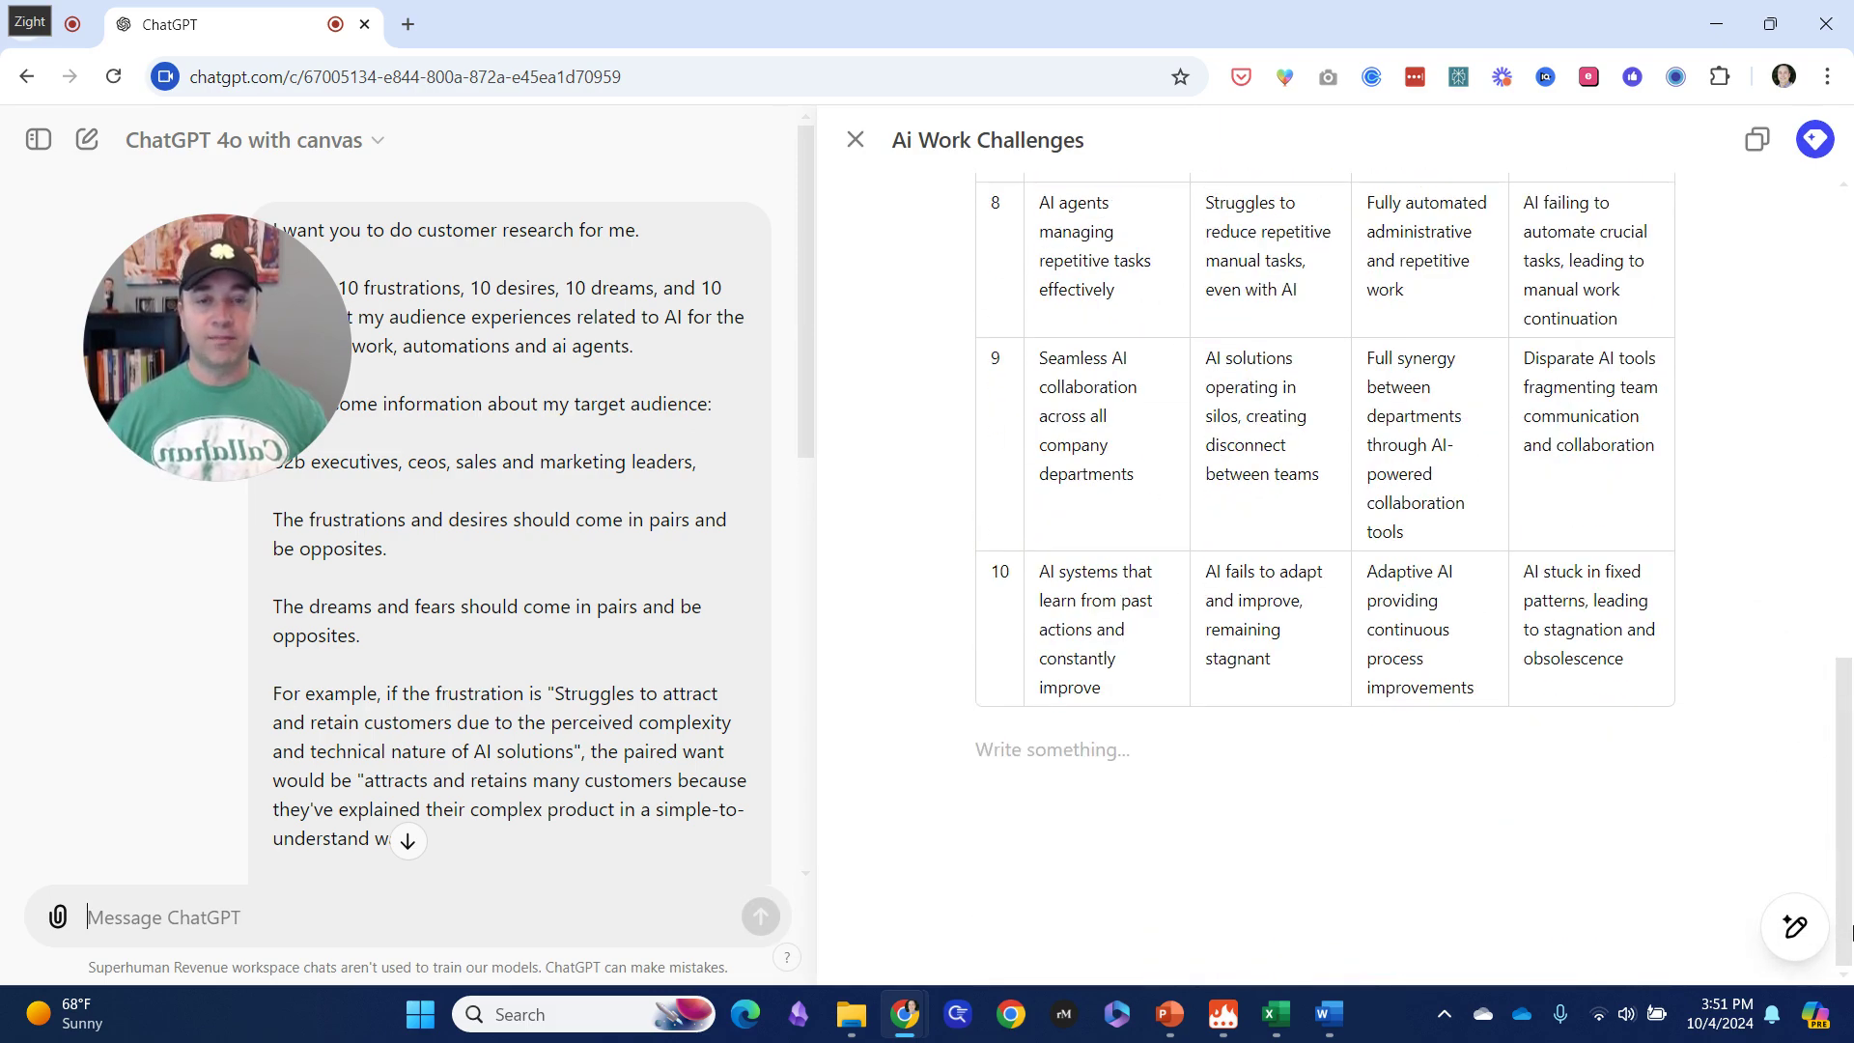
pyautogui.scroll(9, 1006, 579)
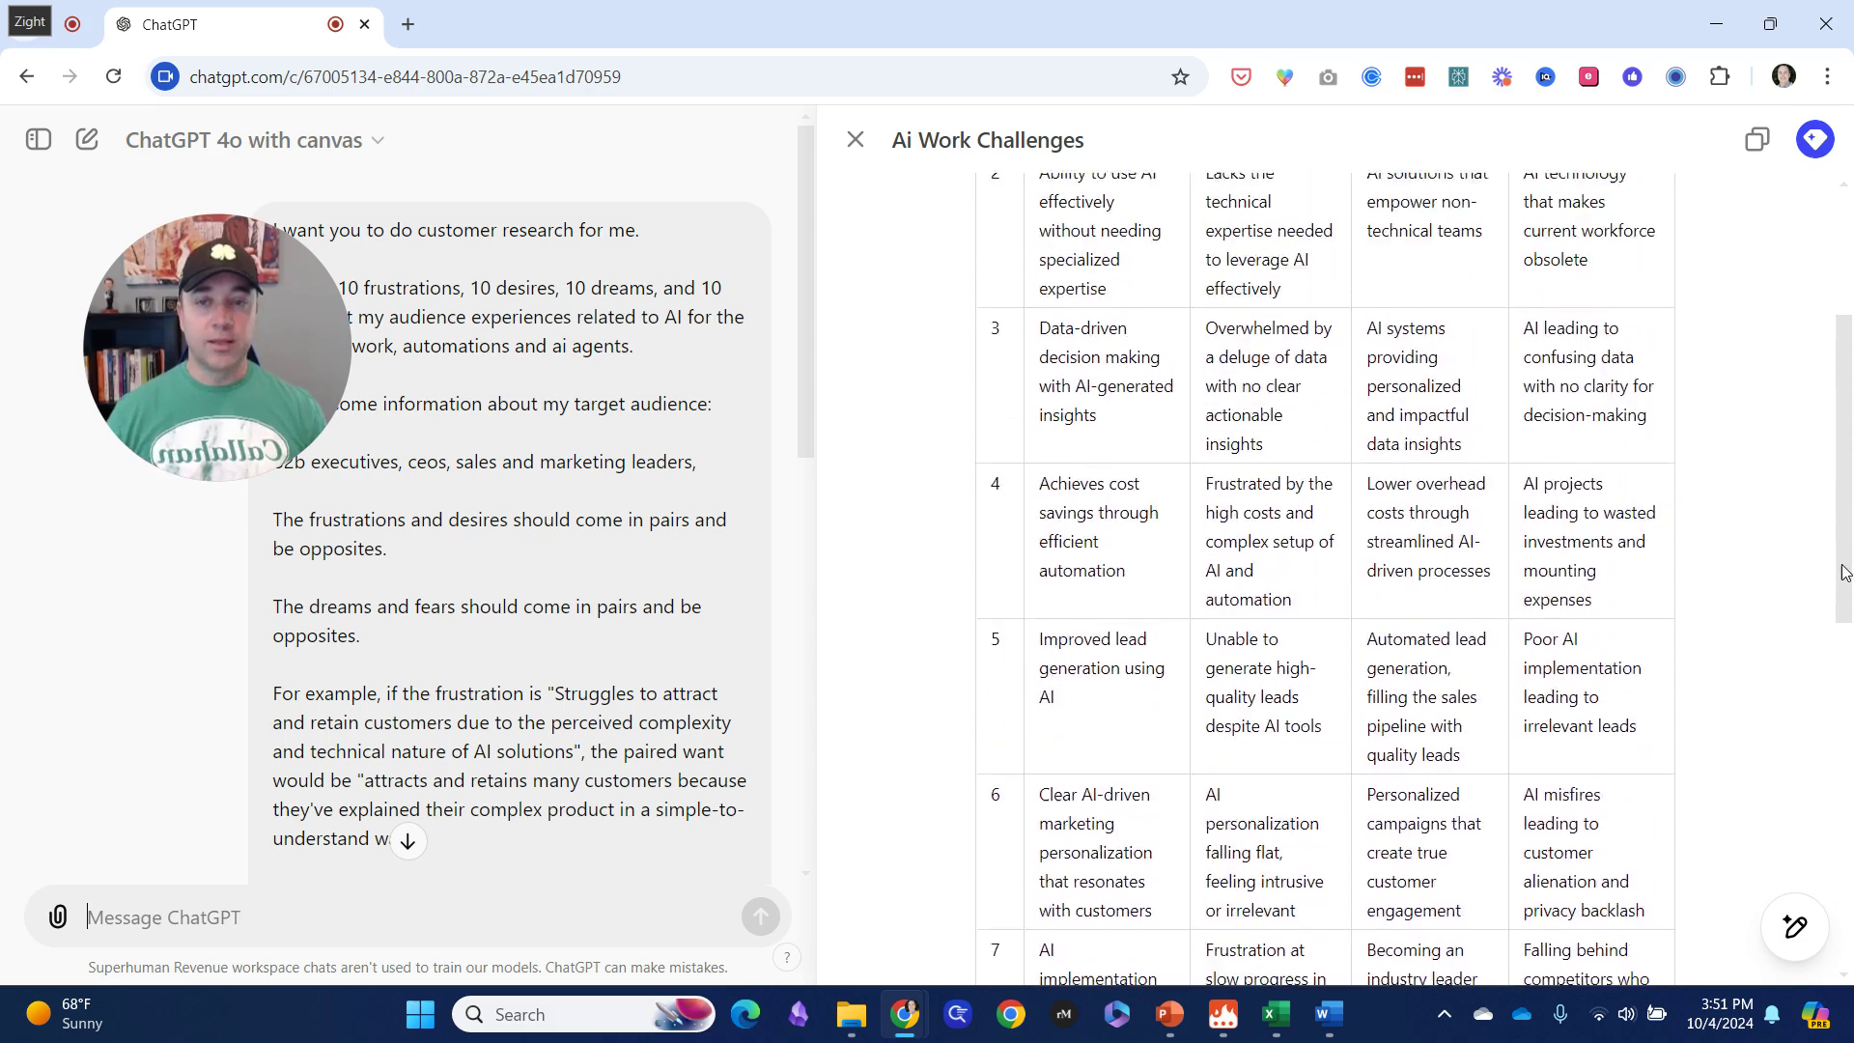
pyautogui.moveTo(269, 343); pyautogui.dragTo(168, 618)
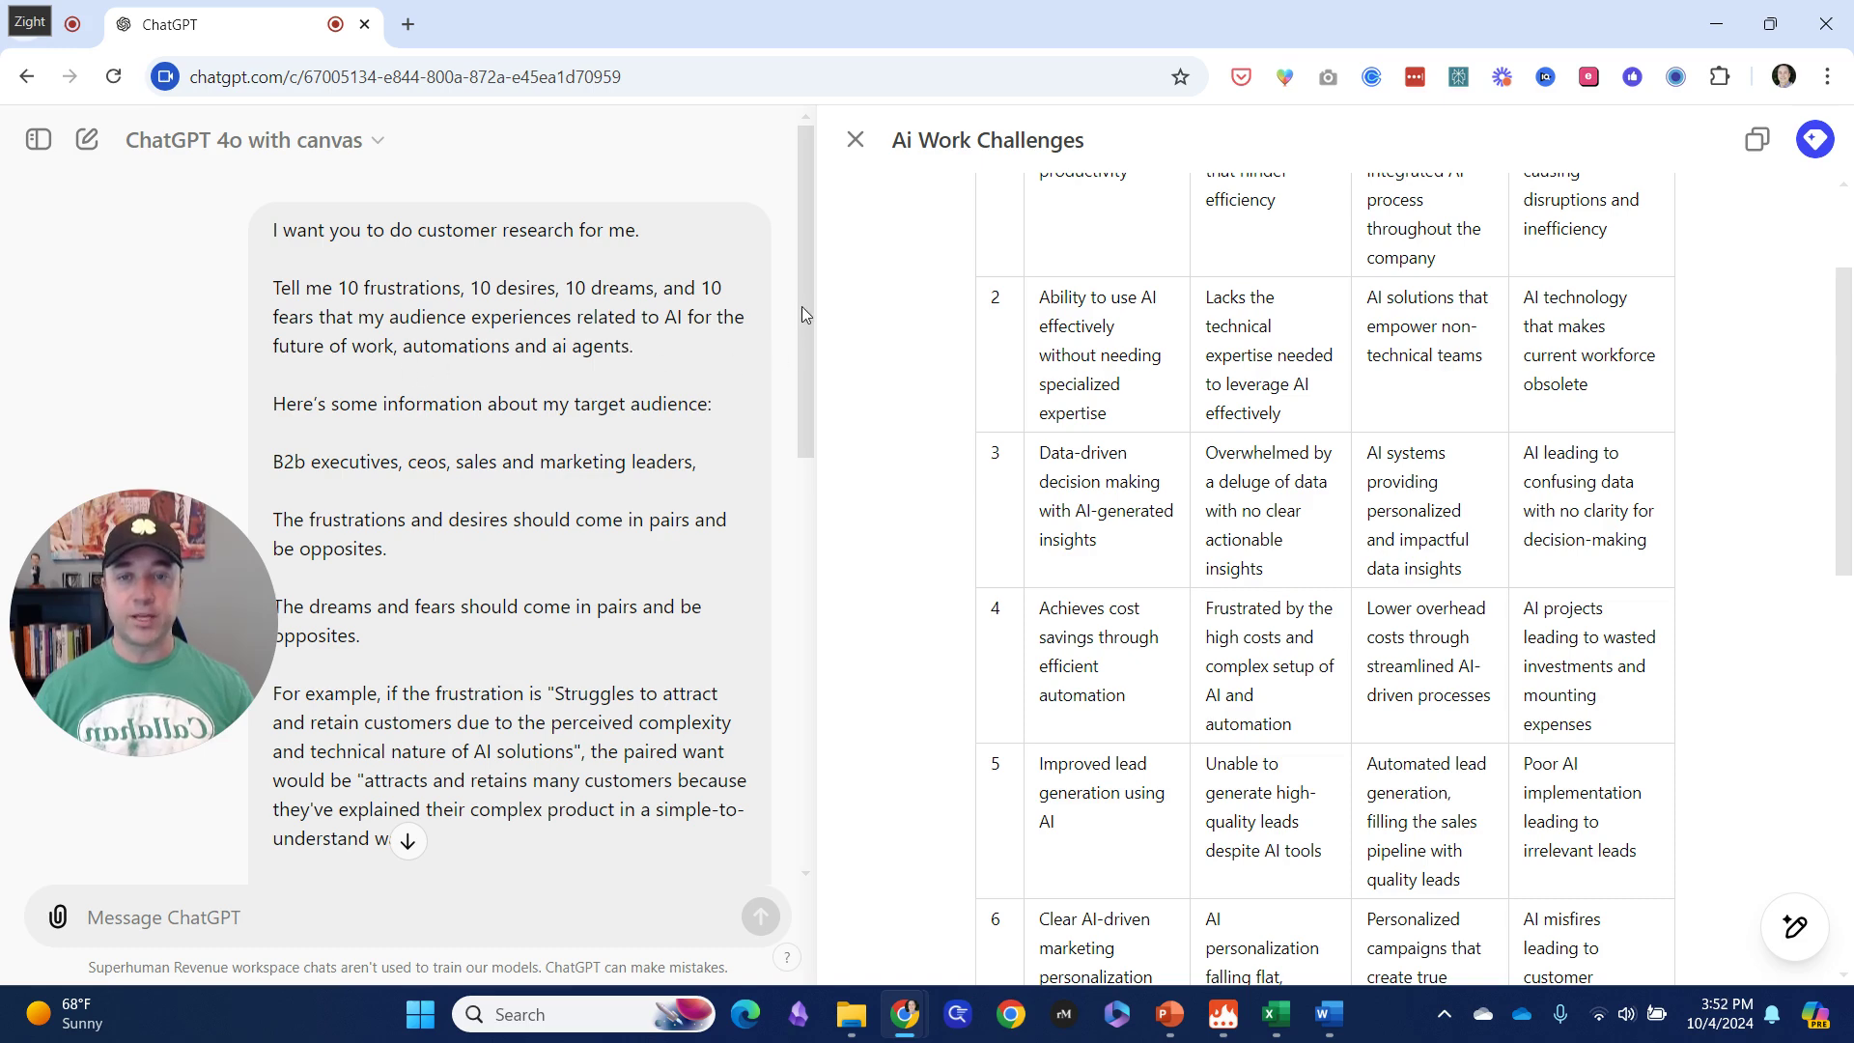
pyautogui.moveTo(801, 307); pyautogui.dragTo(807, 392)
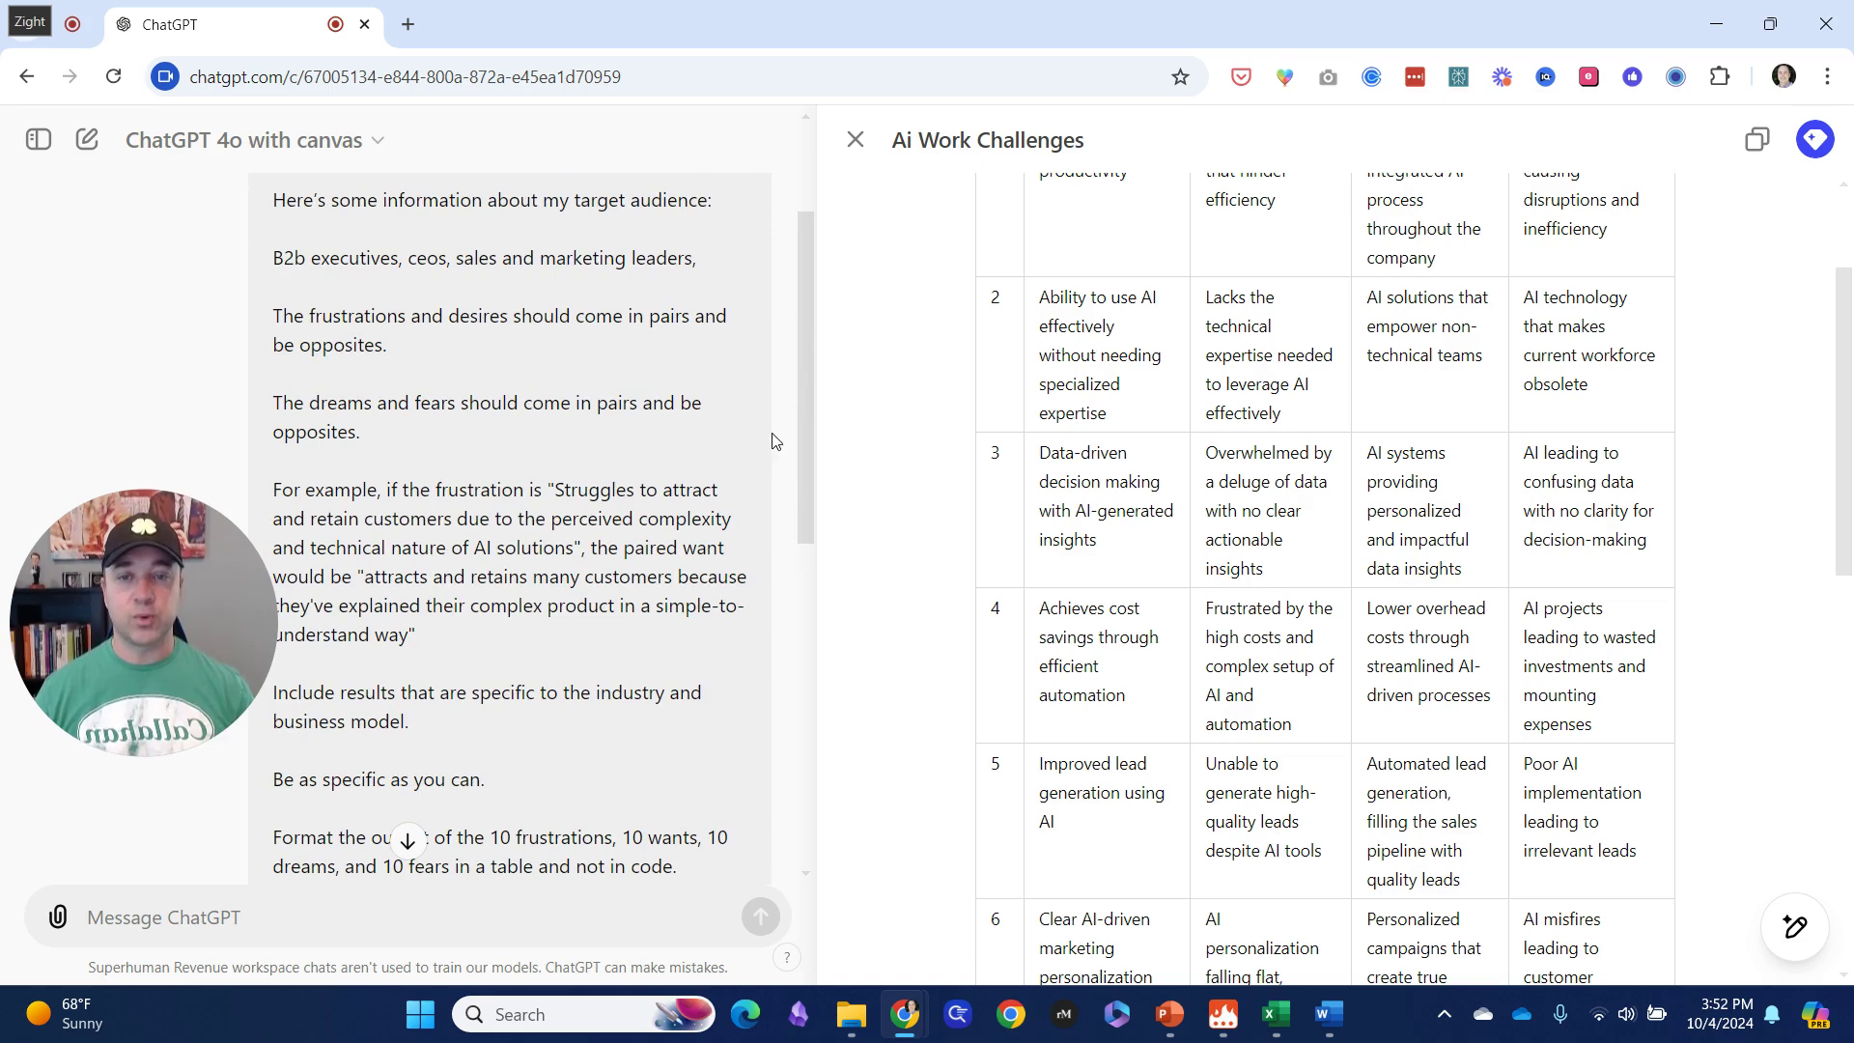
pyautogui.moveTo(189, 575); pyautogui.dragTo(203, 294)
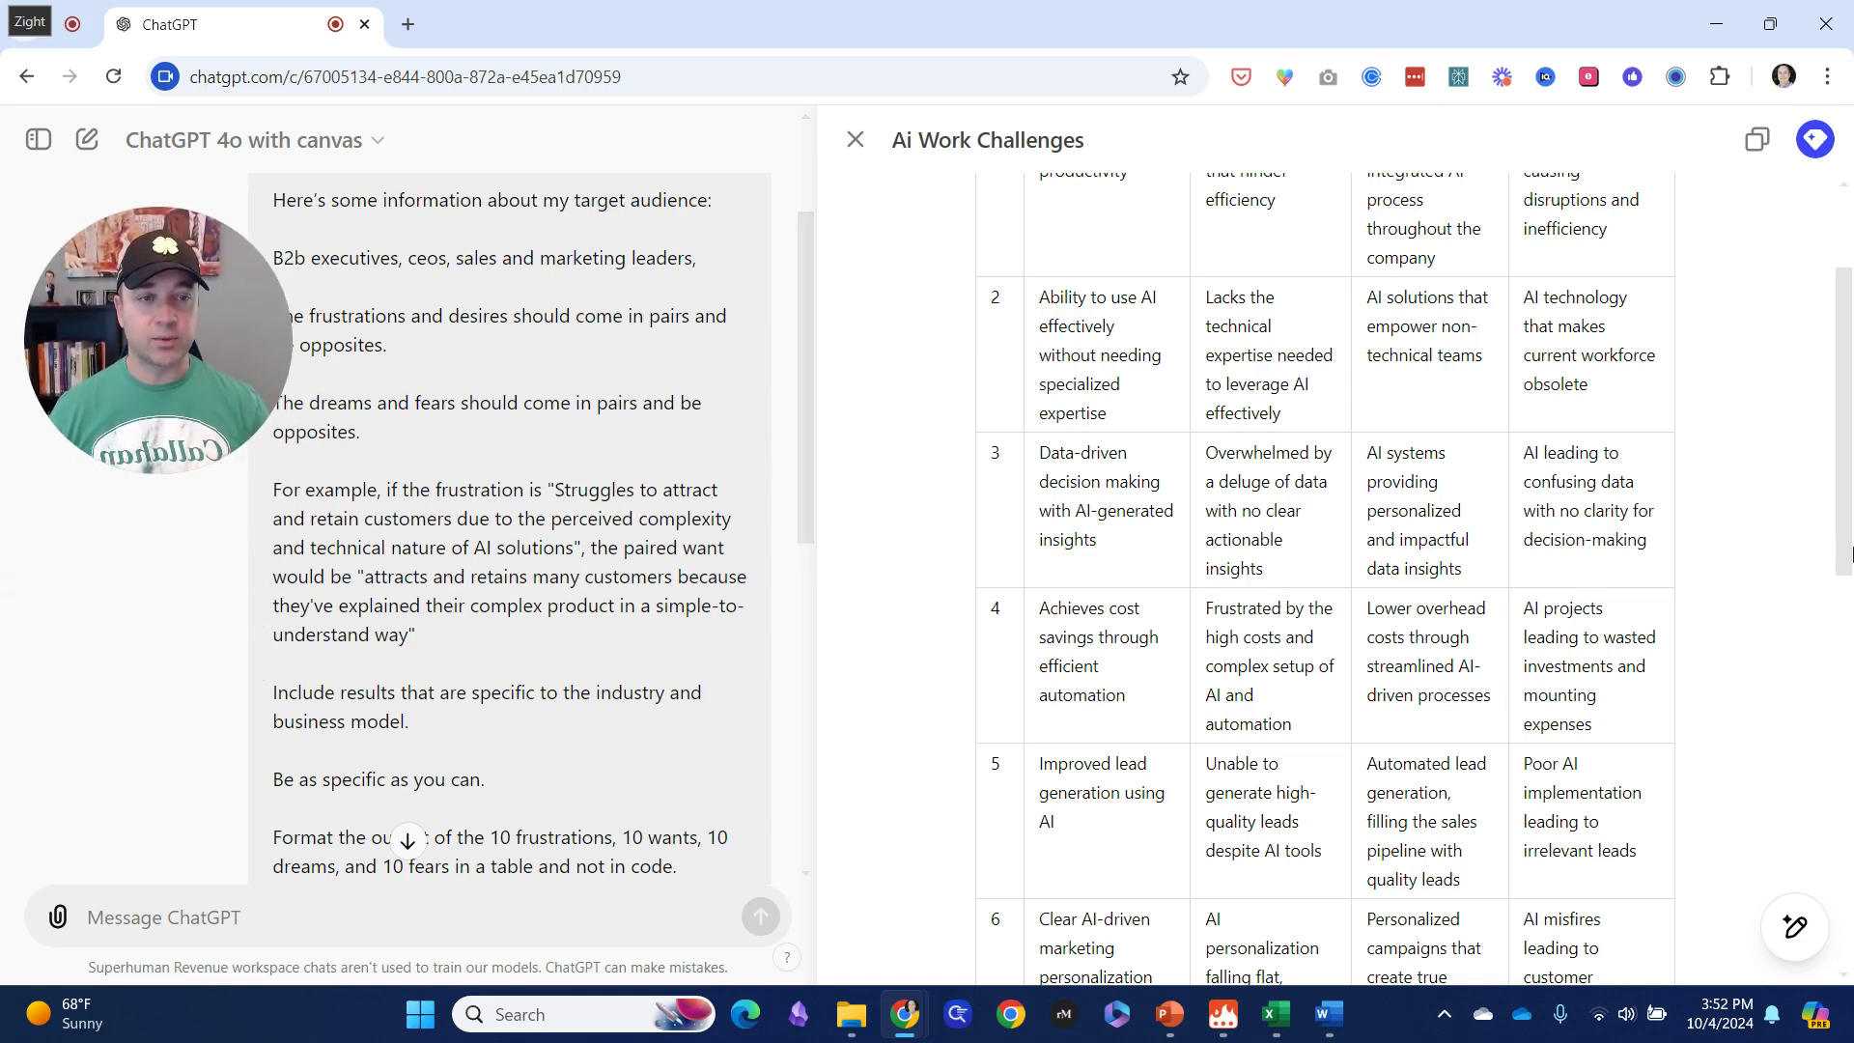
pyautogui.scroll(2, 1850, 425)
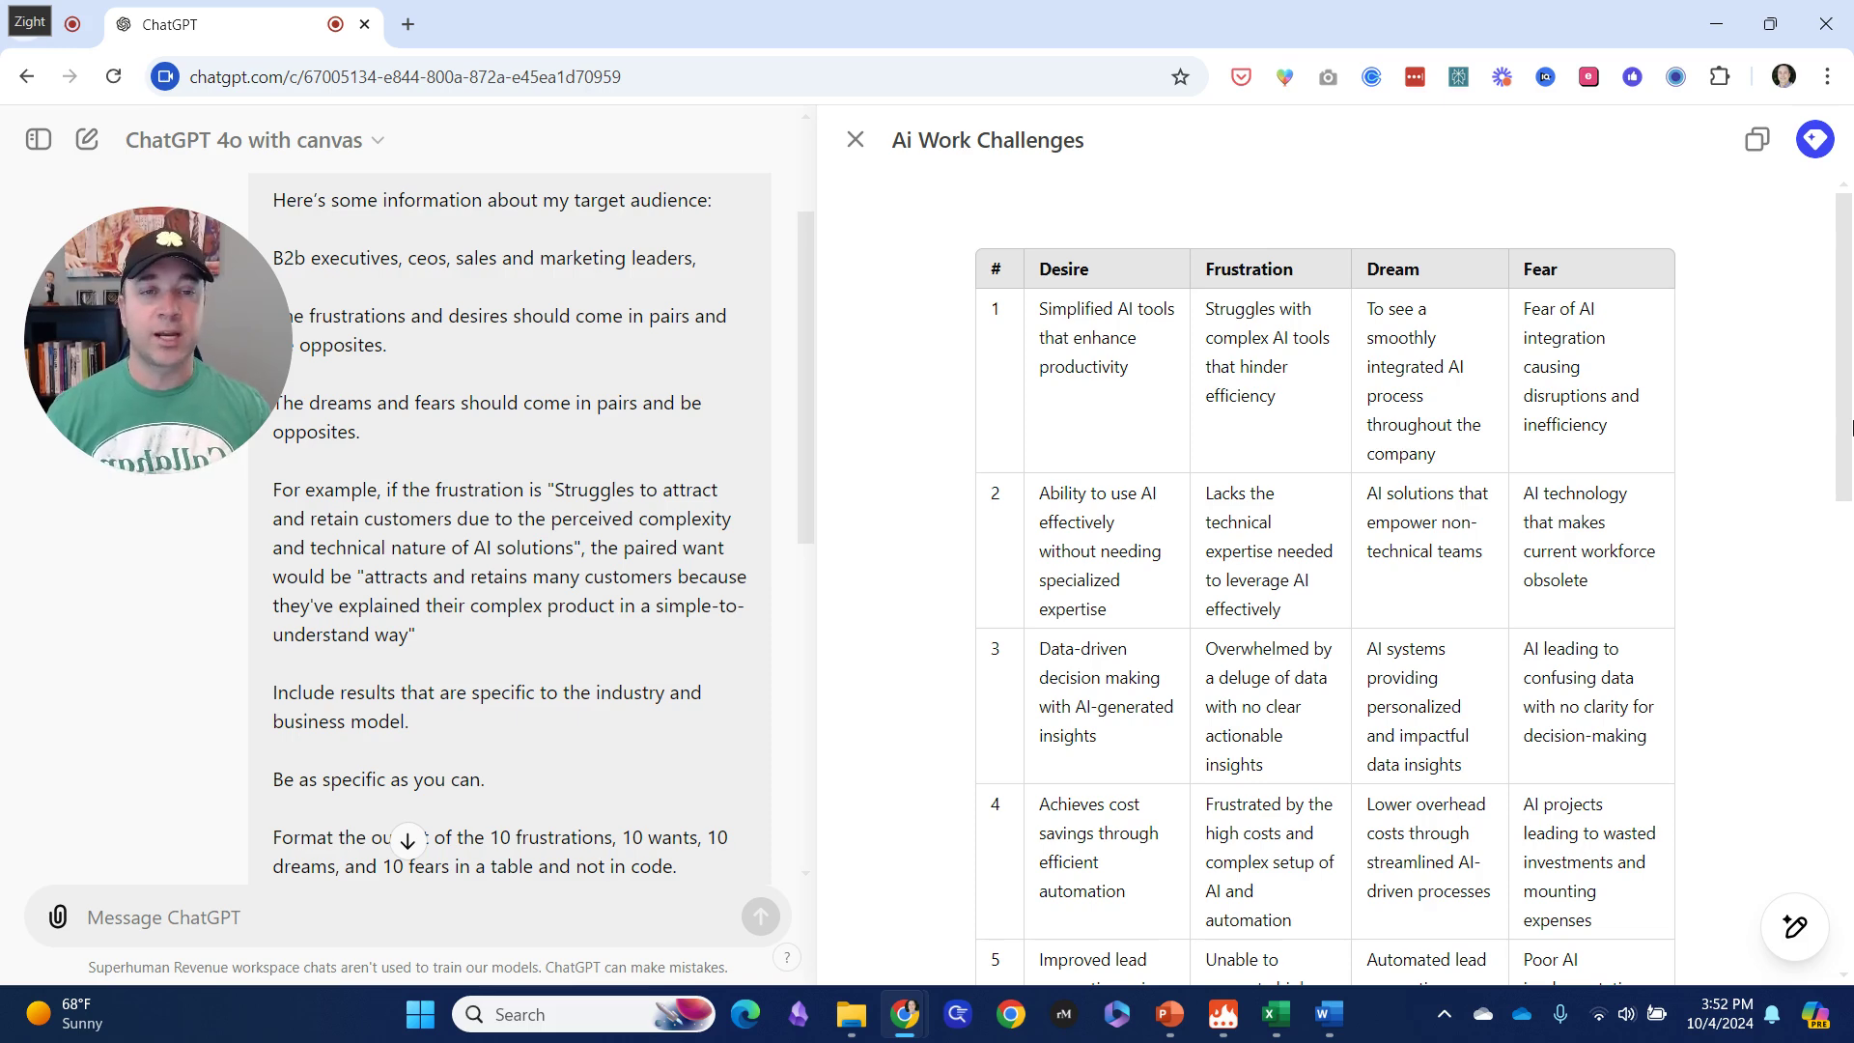
pyautogui.scroll(-7, 1850, 425)
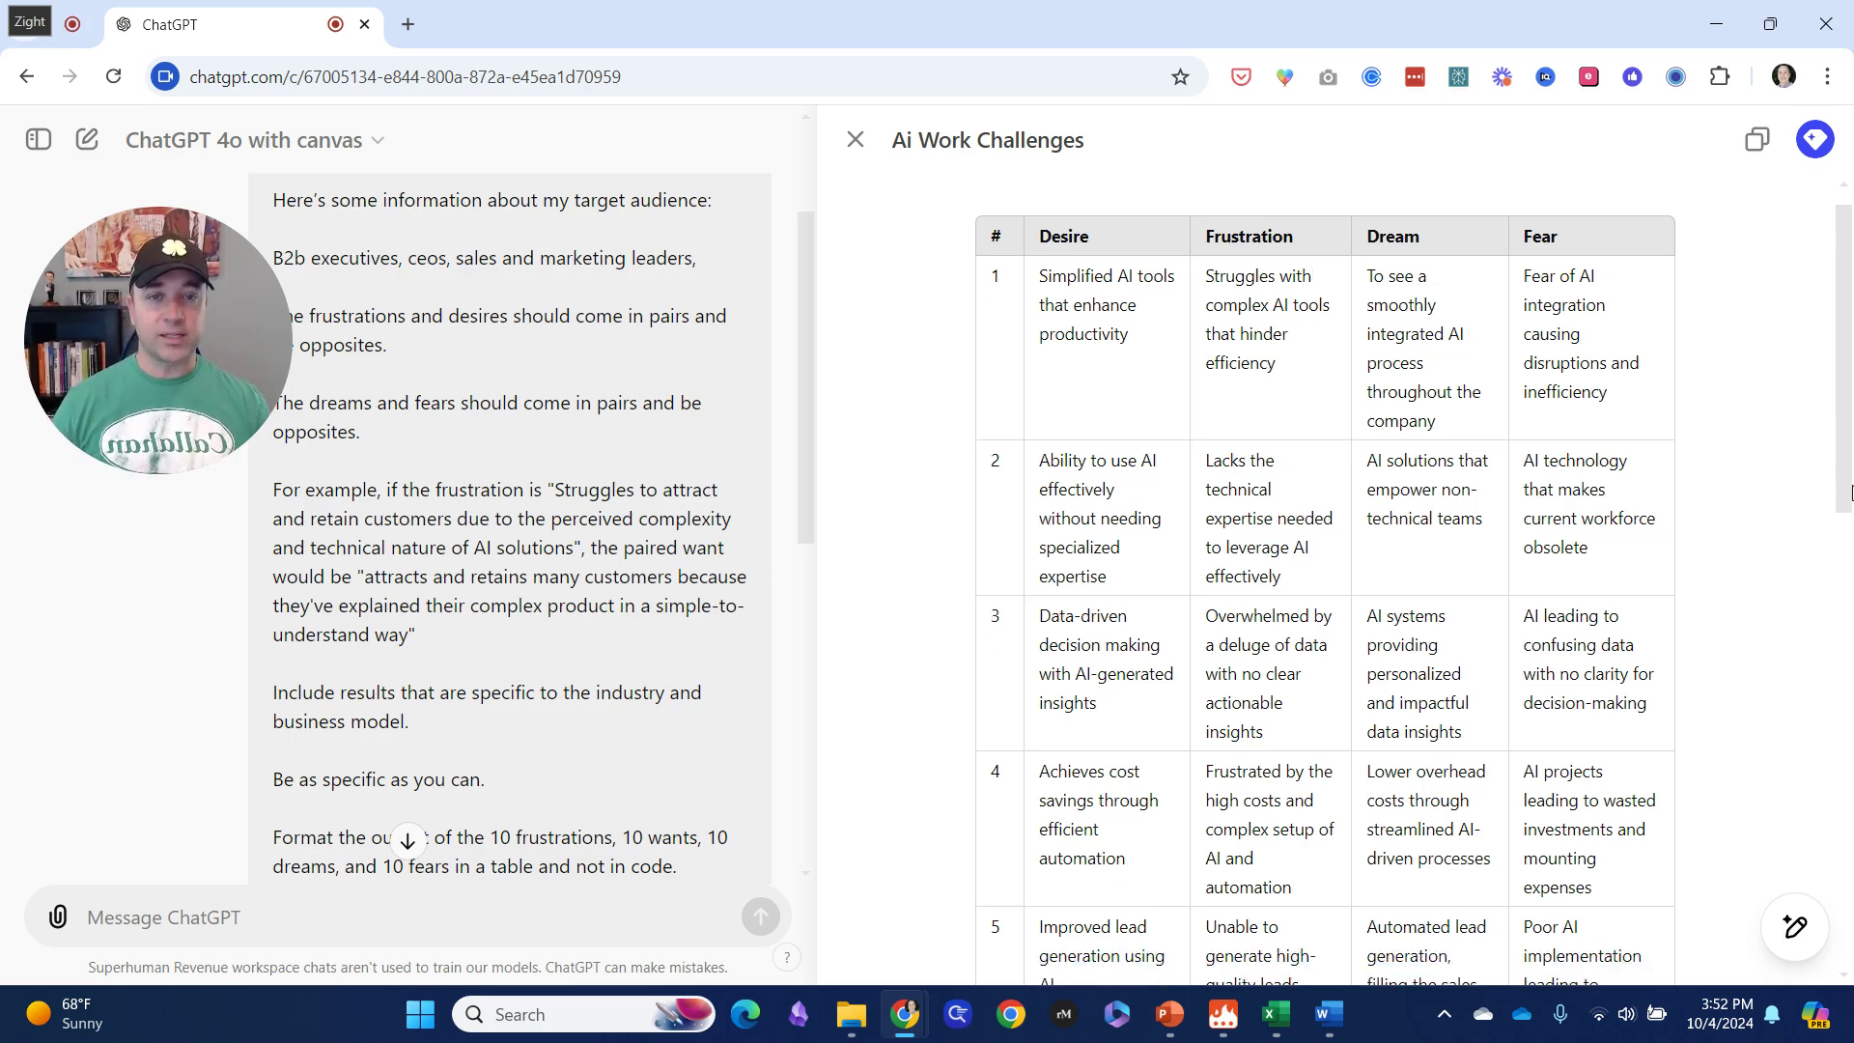
pyautogui.scroll(-5, 1844, 757)
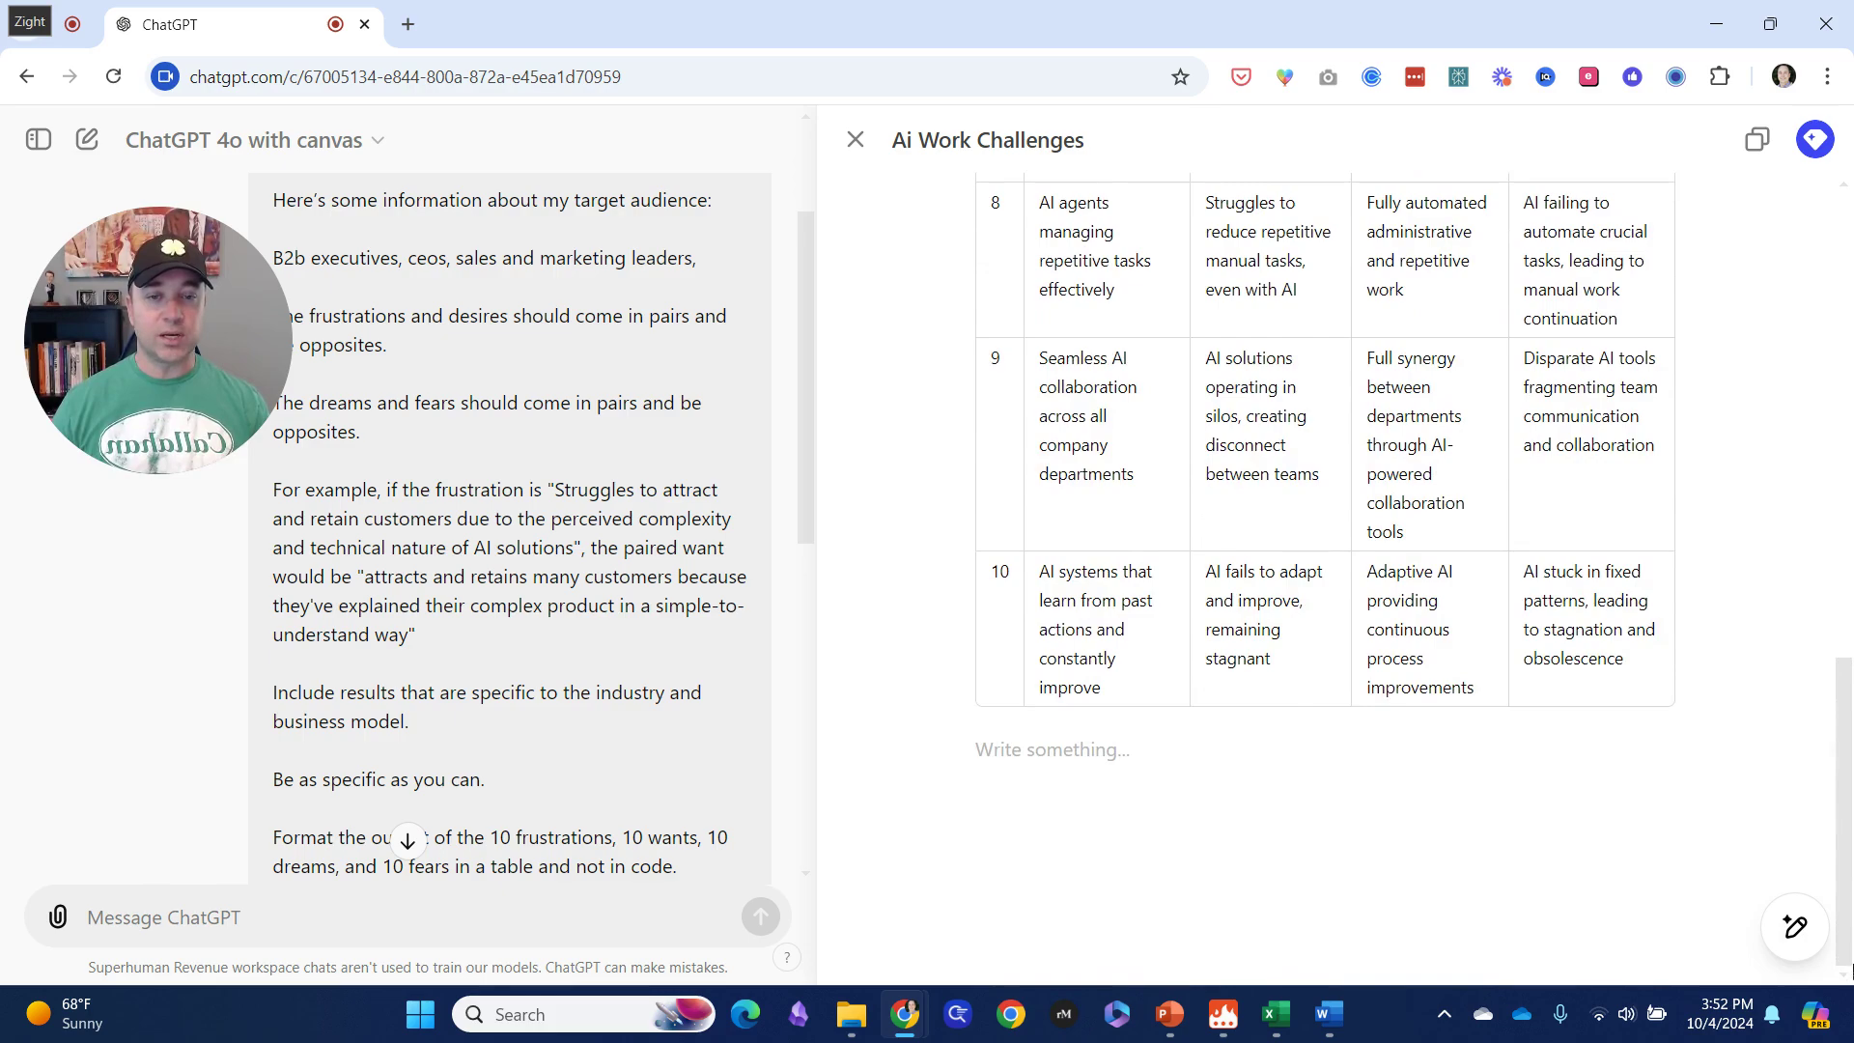
pyautogui.scroll(5, 1849, 697)
pyautogui.scroll(7, 1849, 697)
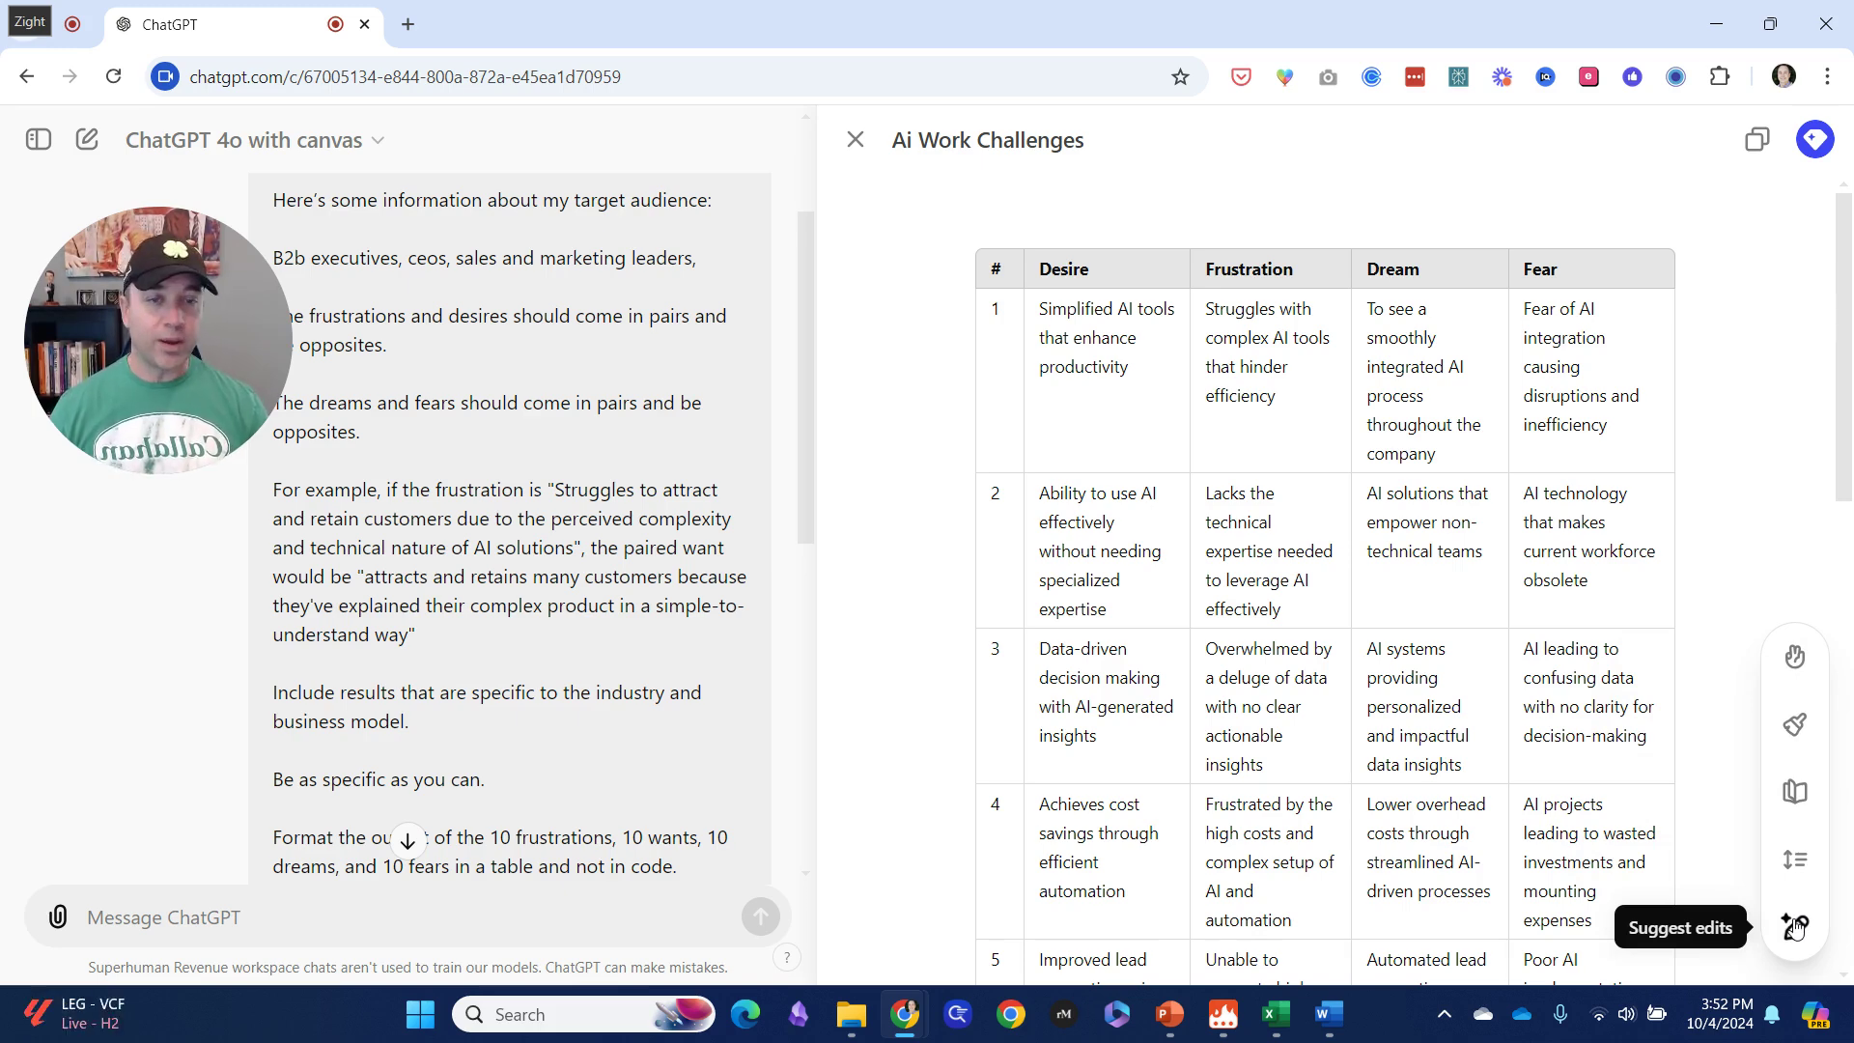
# Step: Run Suggest edits on the Ai Work Challenges table to get five Frustration-column comments
pyautogui.click(1794, 927)
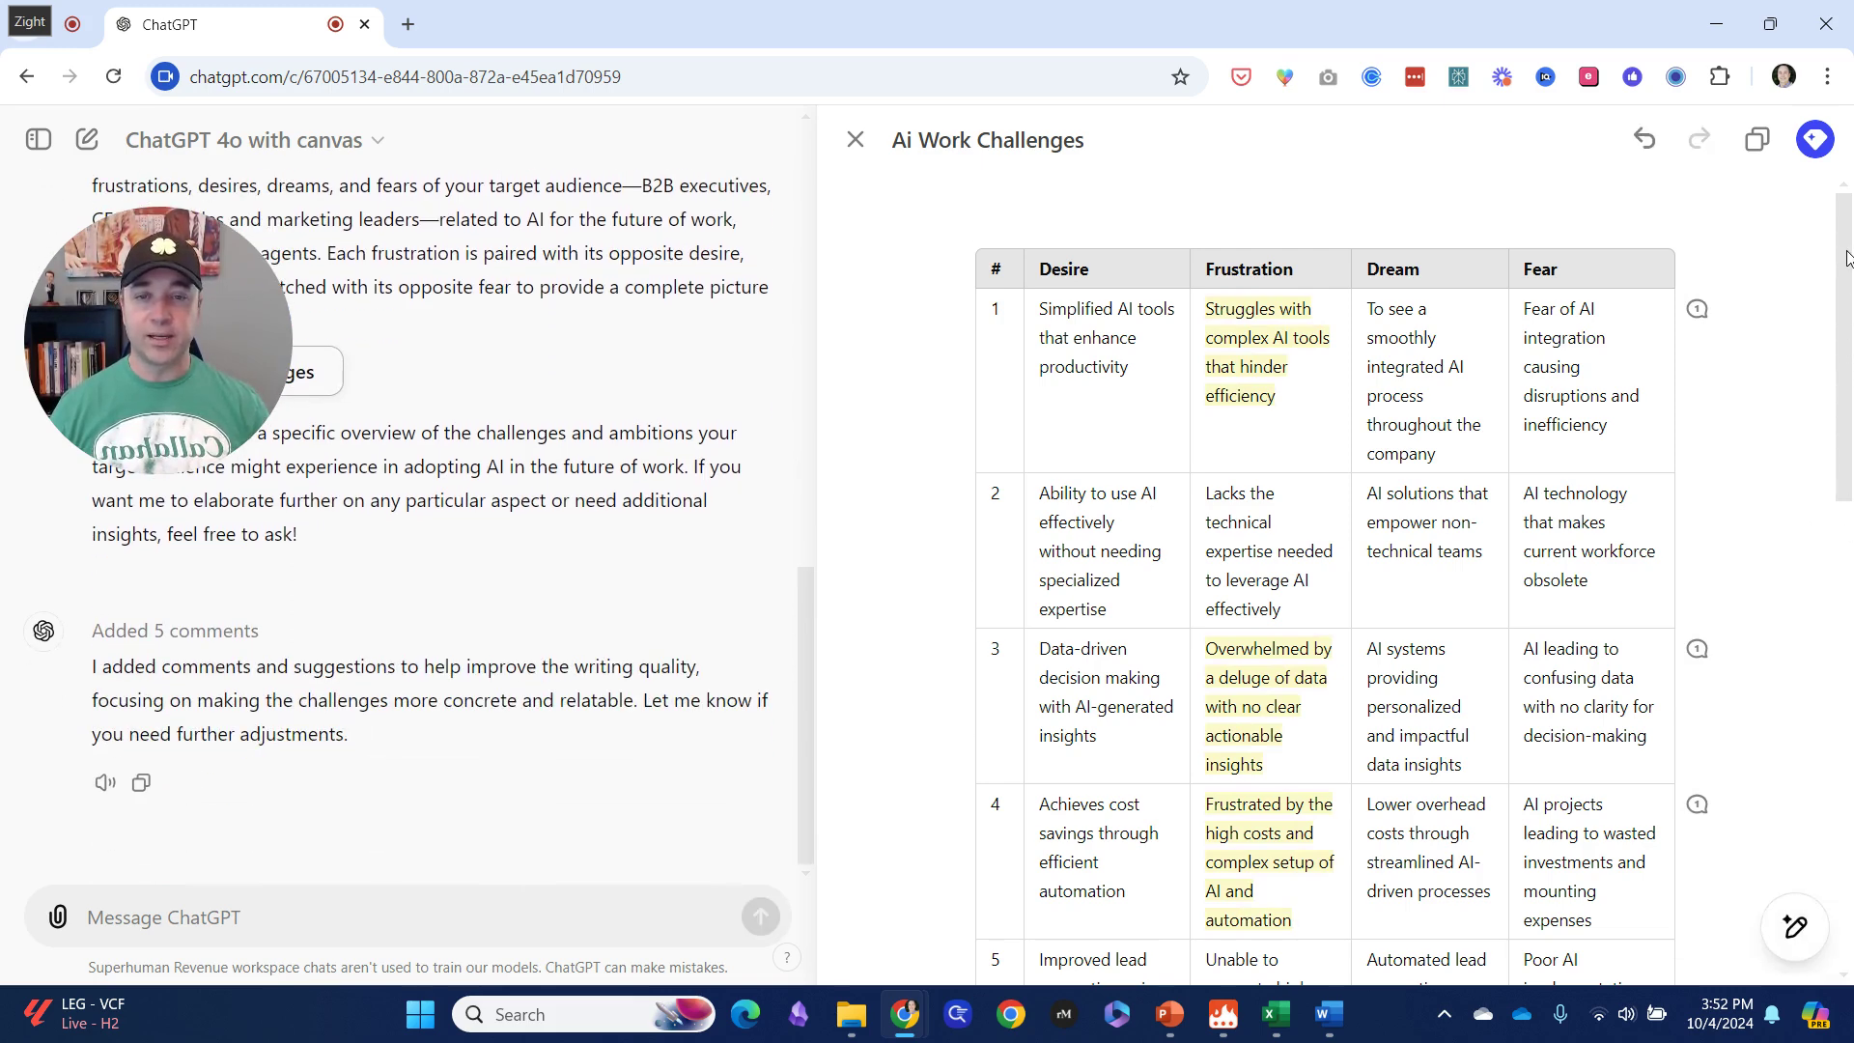
pyautogui.moveTo(1846, 259); pyautogui.dragTo(1816, 196)
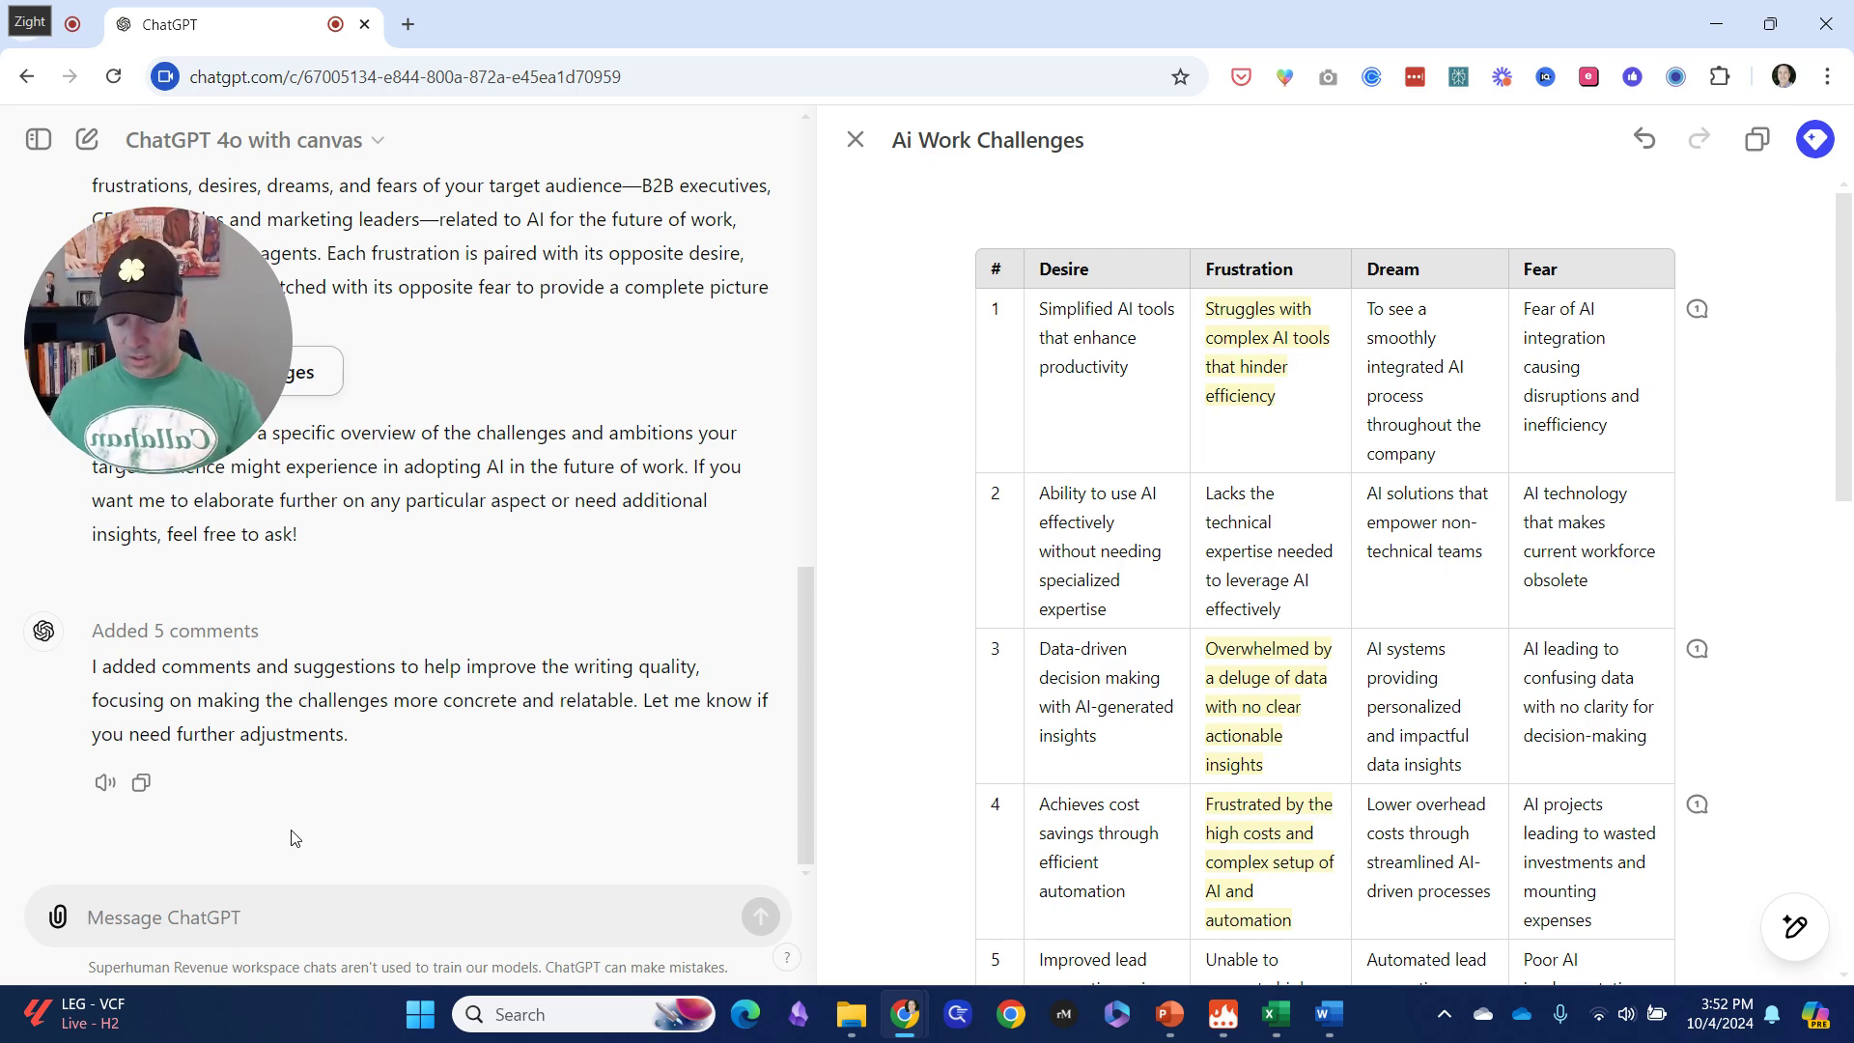
# Step: Ask 'why did you highlight those areas' and read the explanation of the five suggestions
pyautogui.write('why did you highlight those areas')
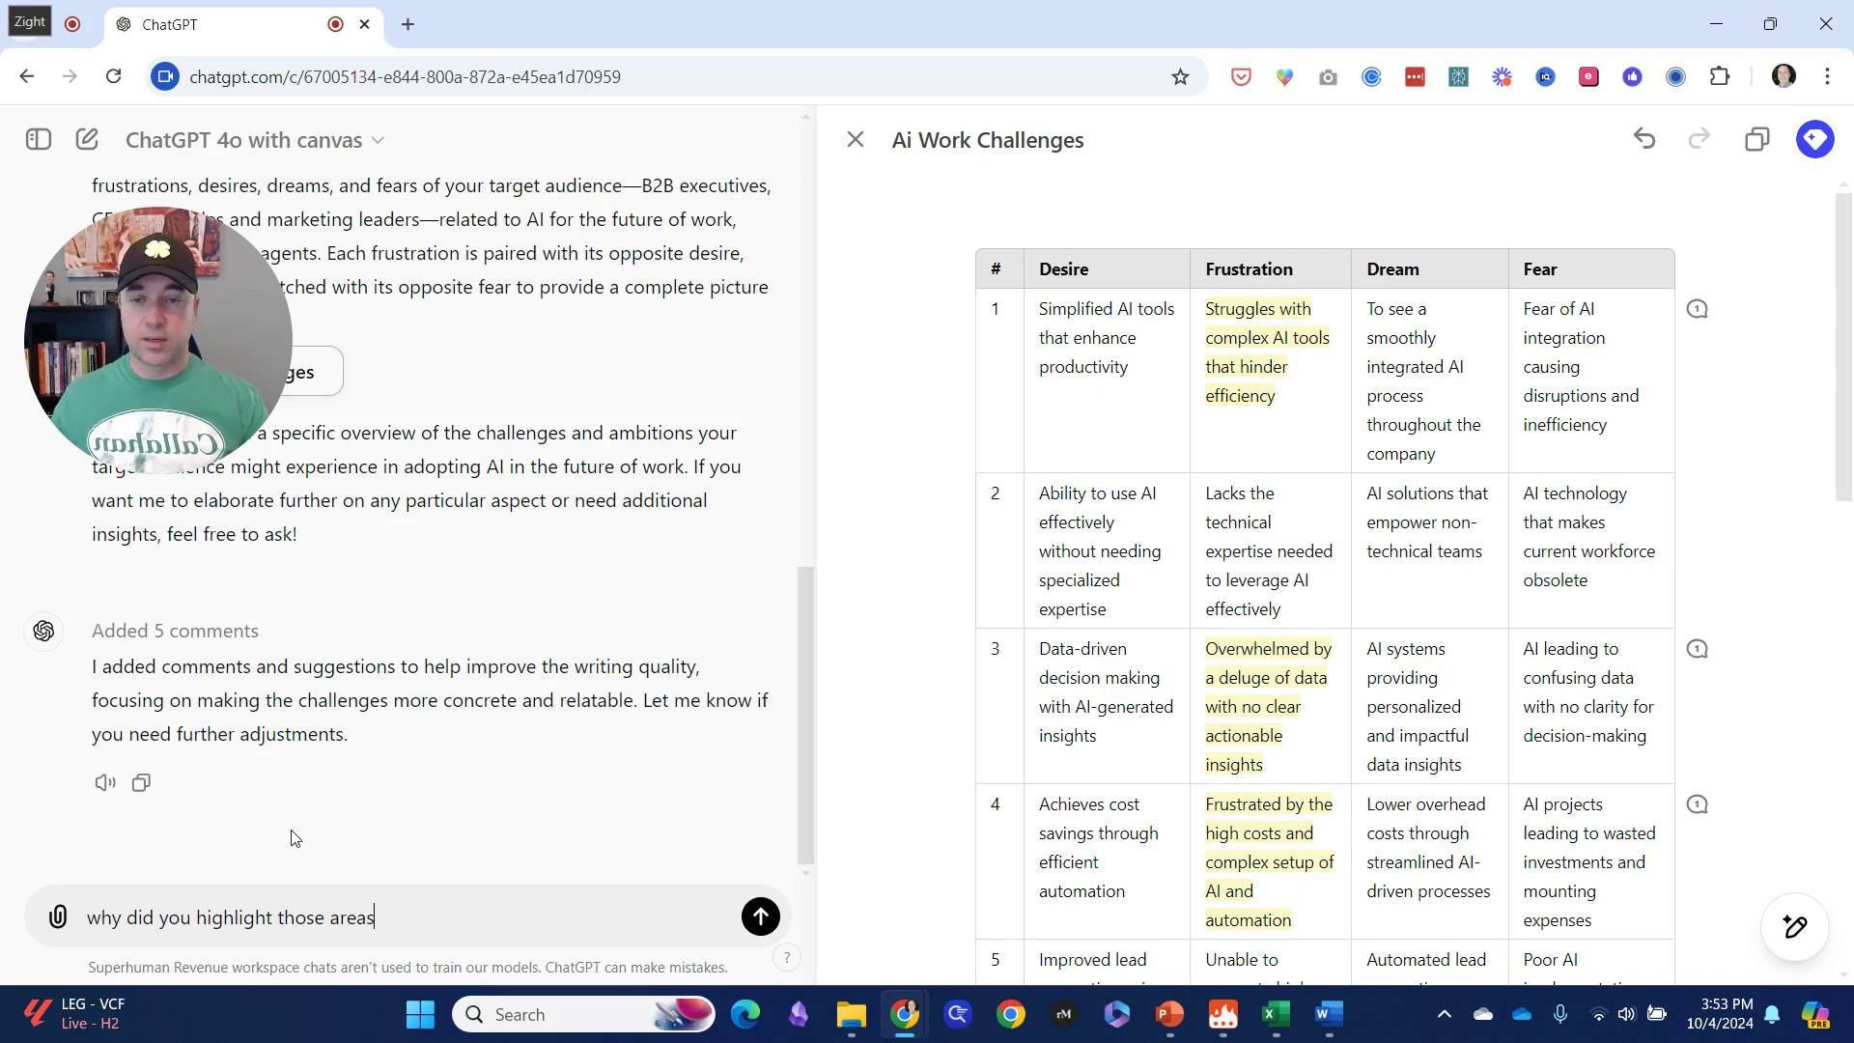
pyautogui.press('Return')
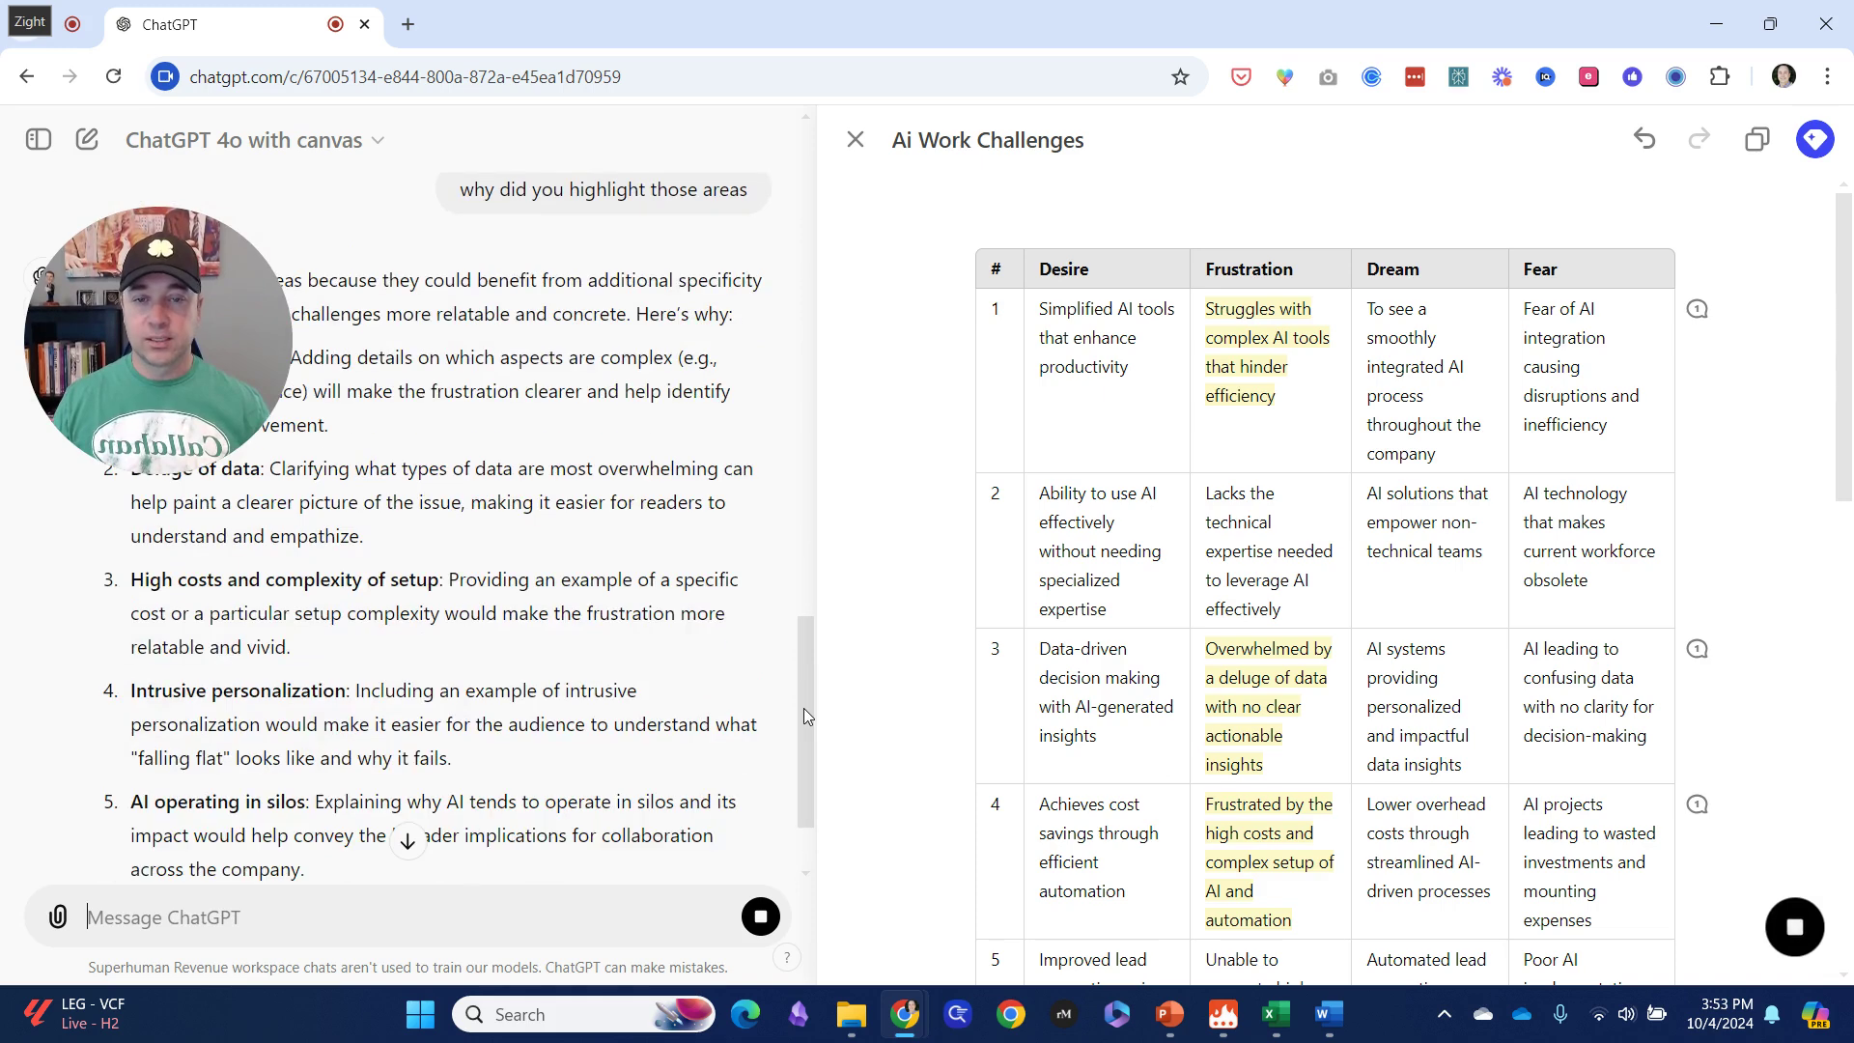
pyautogui.scroll(3, 814, 638)
pyautogui.moveTo(814, 635); pyautogui.dragTo(809, 774)
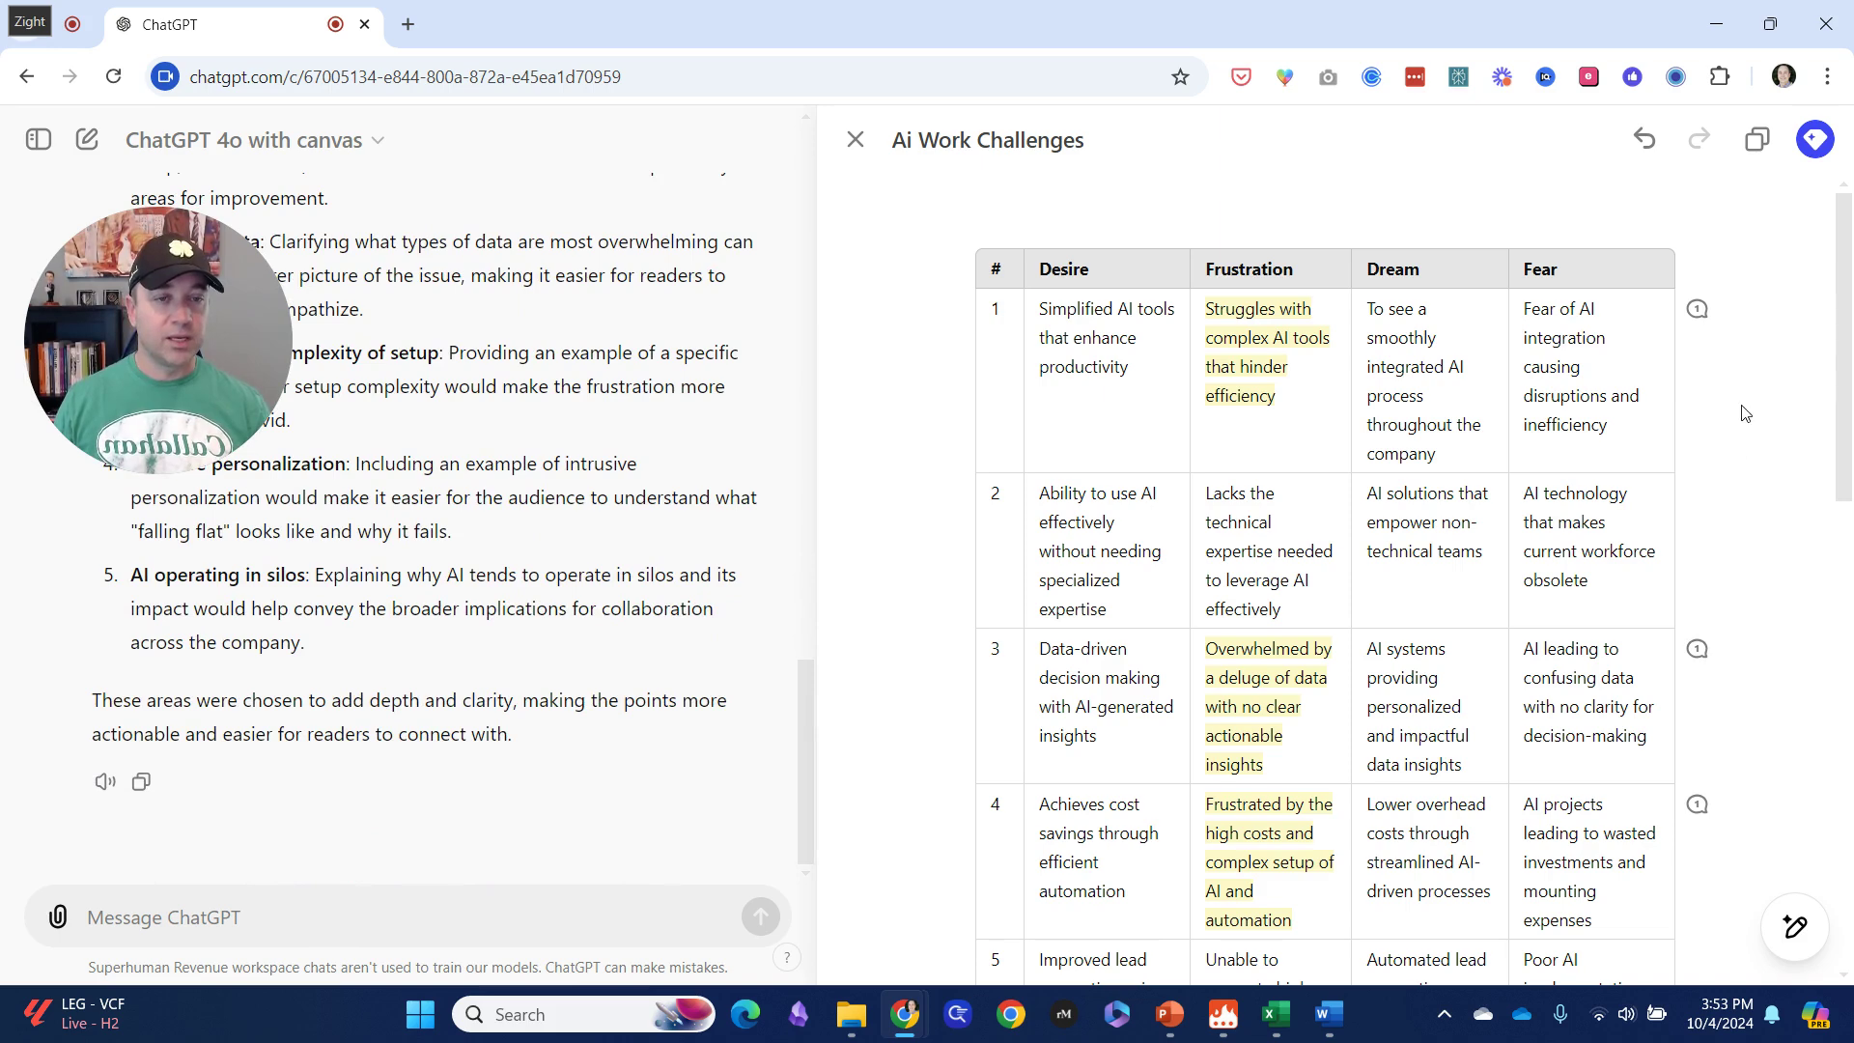
# Step: Apply the suggested edit to row 1's frustration
pyautogui.click(1698, 312)
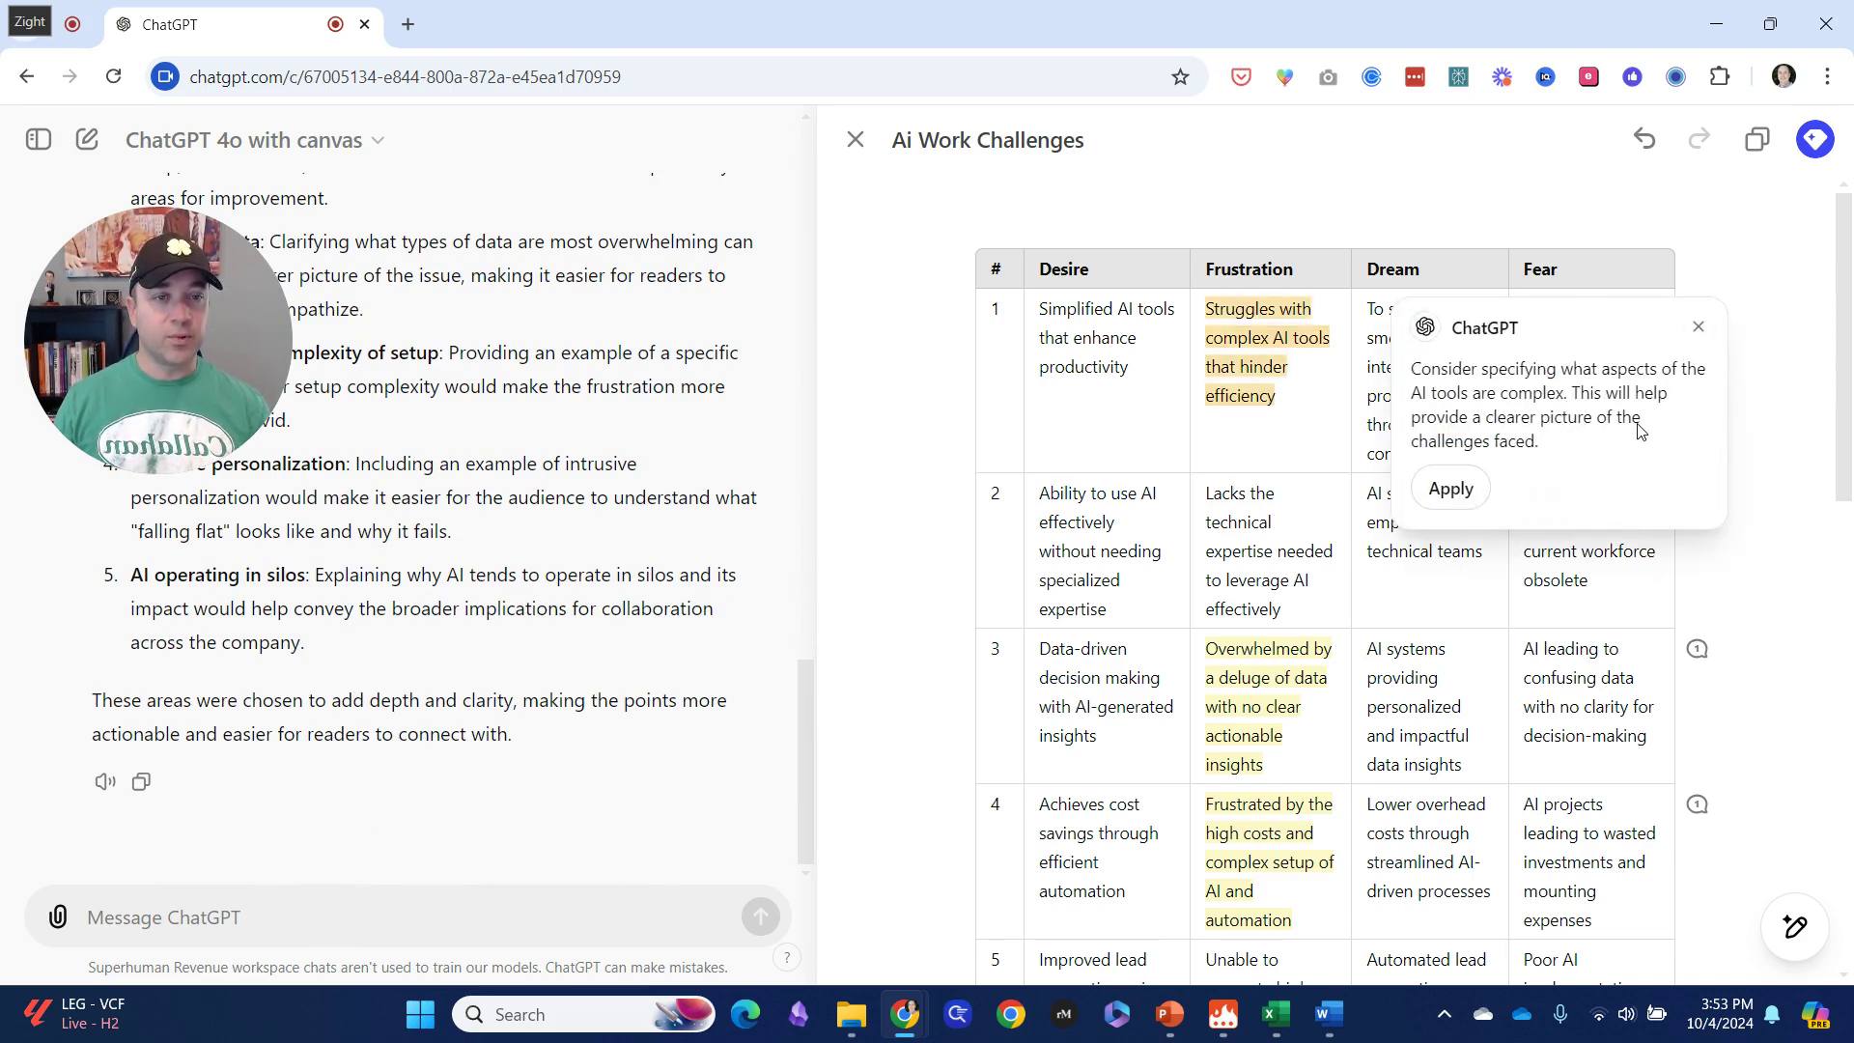
pyautogui.click(1452, 491)
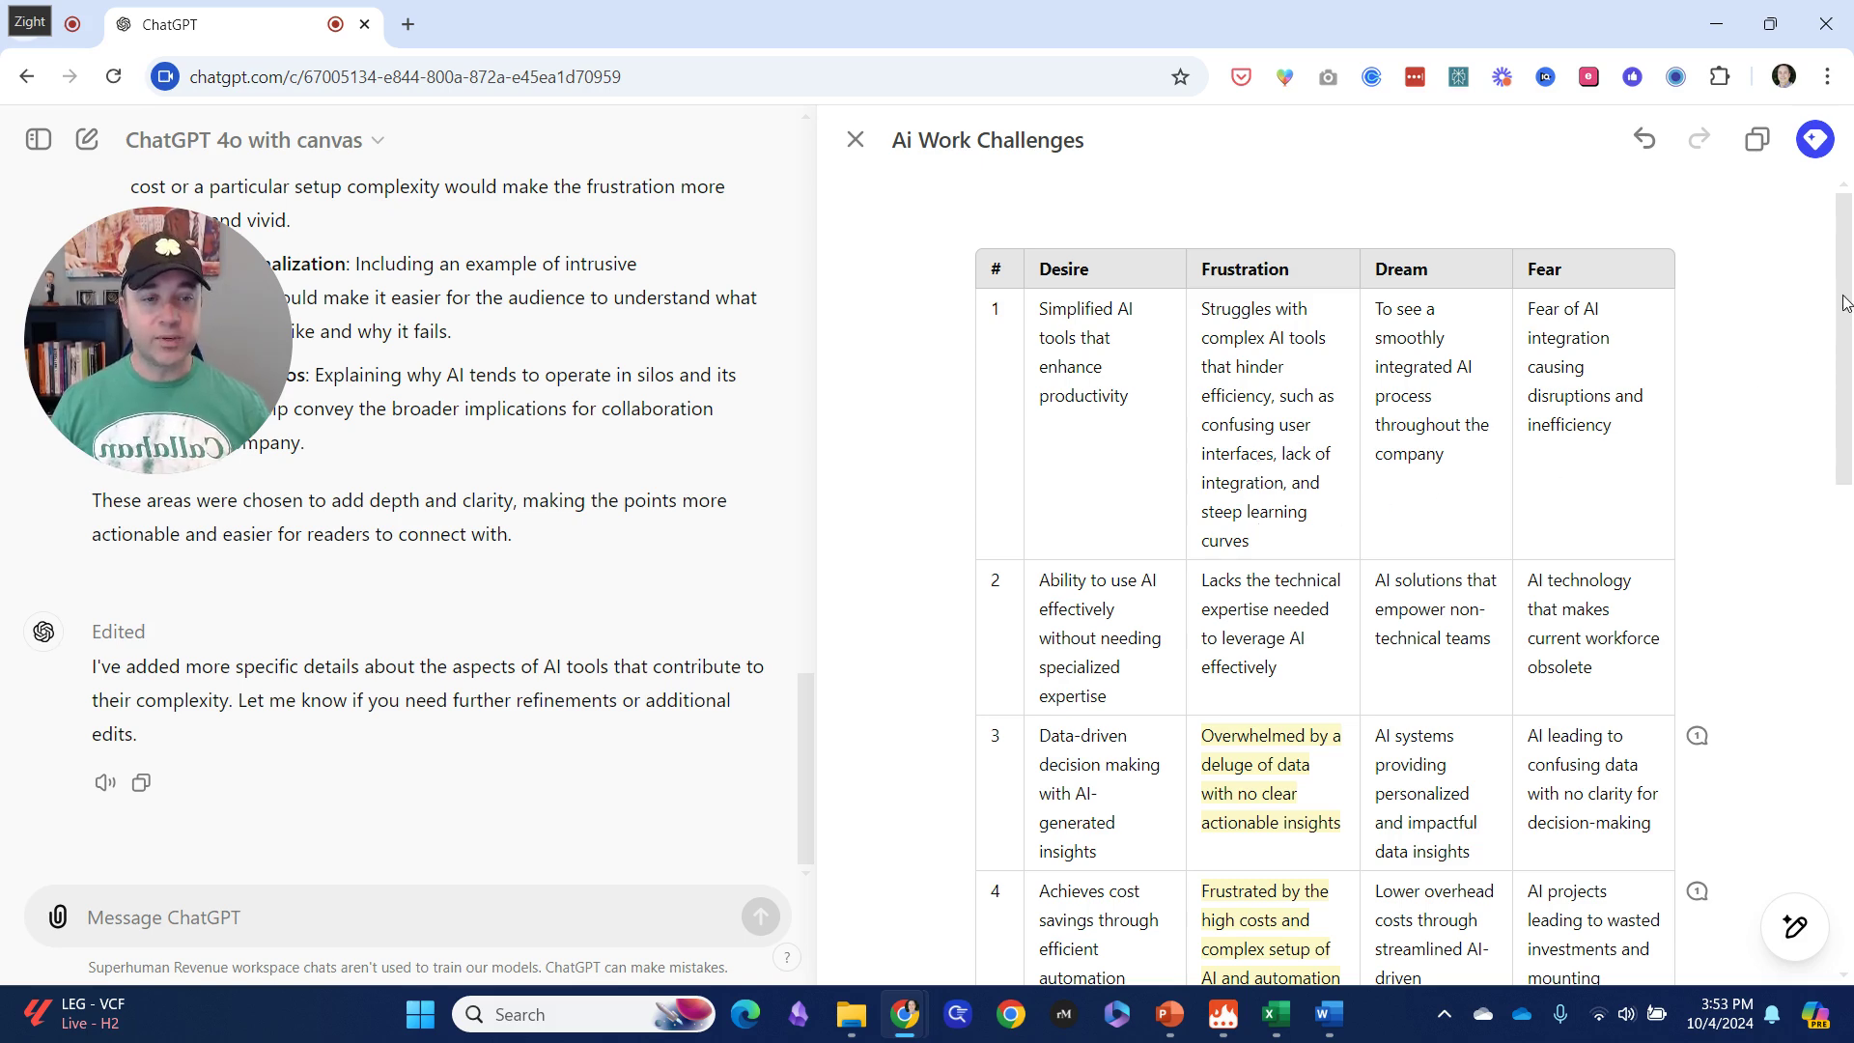
pyautogui.moveTo(1845, 303); pyautogui.dragTo(1849, 386)
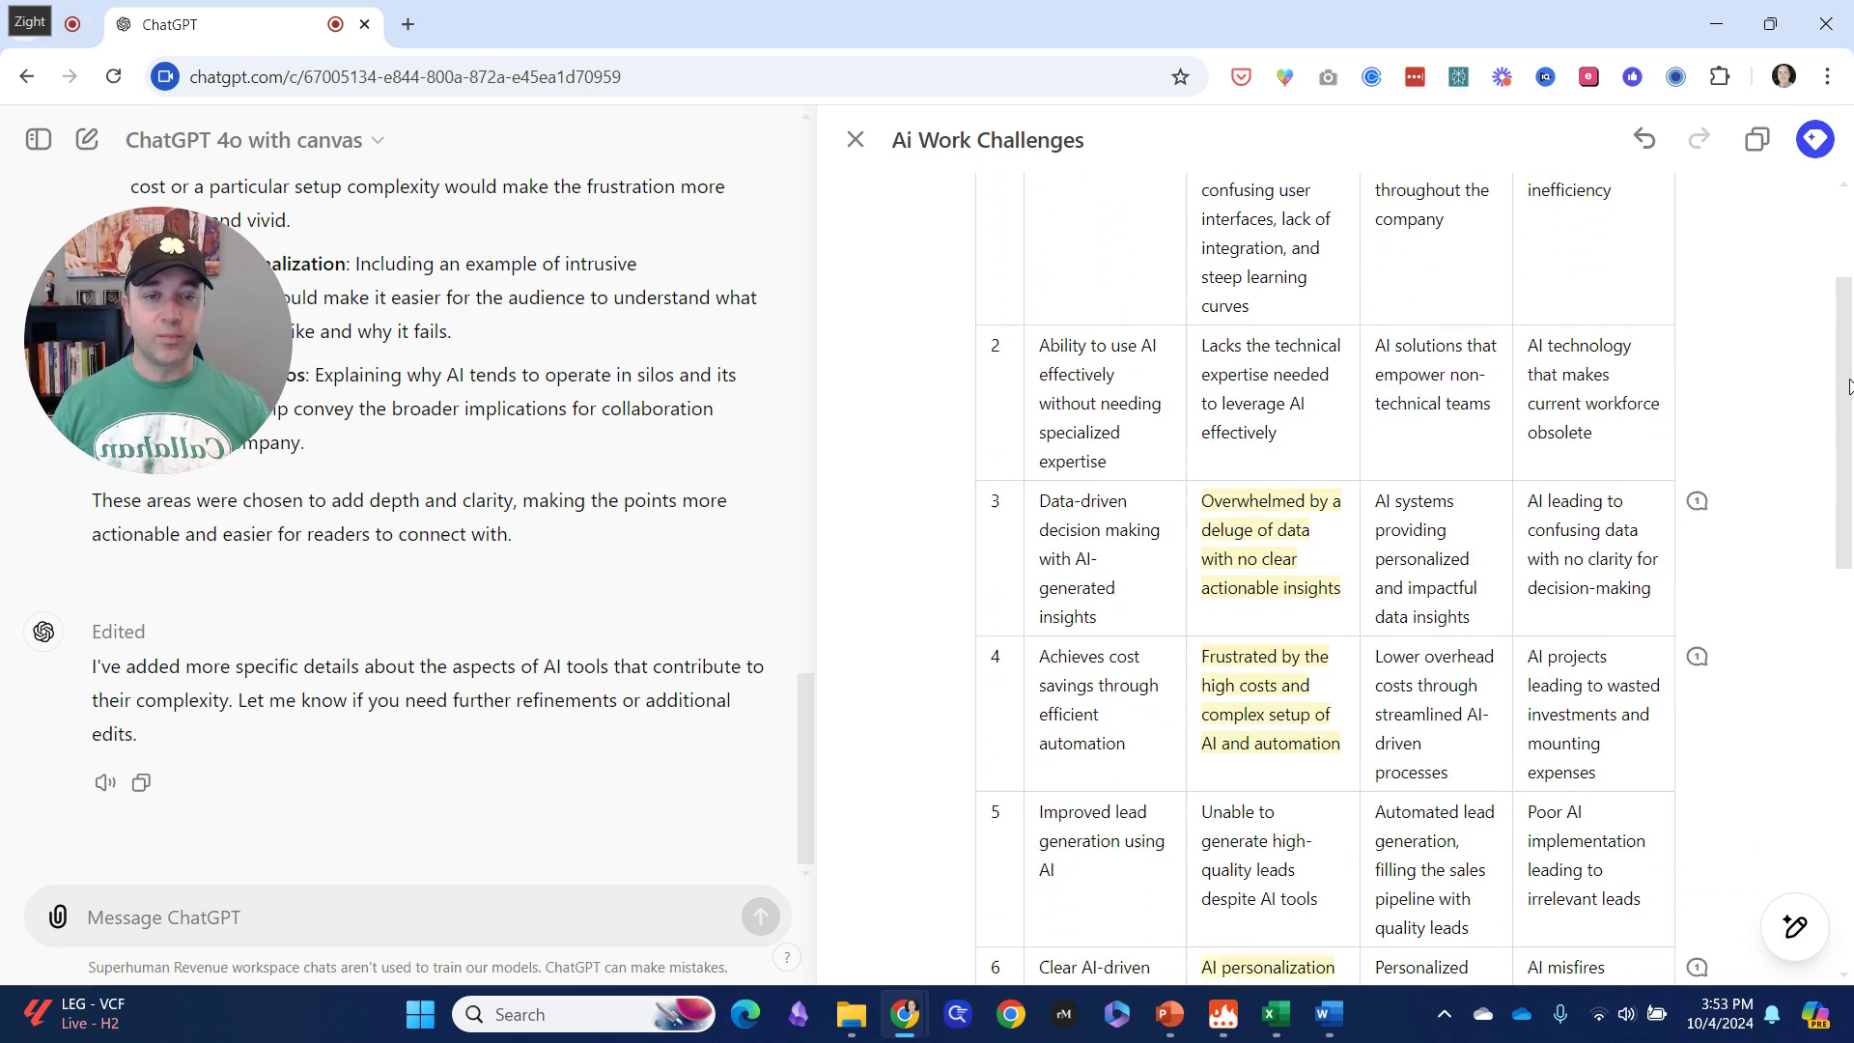
# Step: Apply the suggestions adding specifics on unclear data (row 3) and AI costs (row 4)
pyautogui.click(1696, 501)
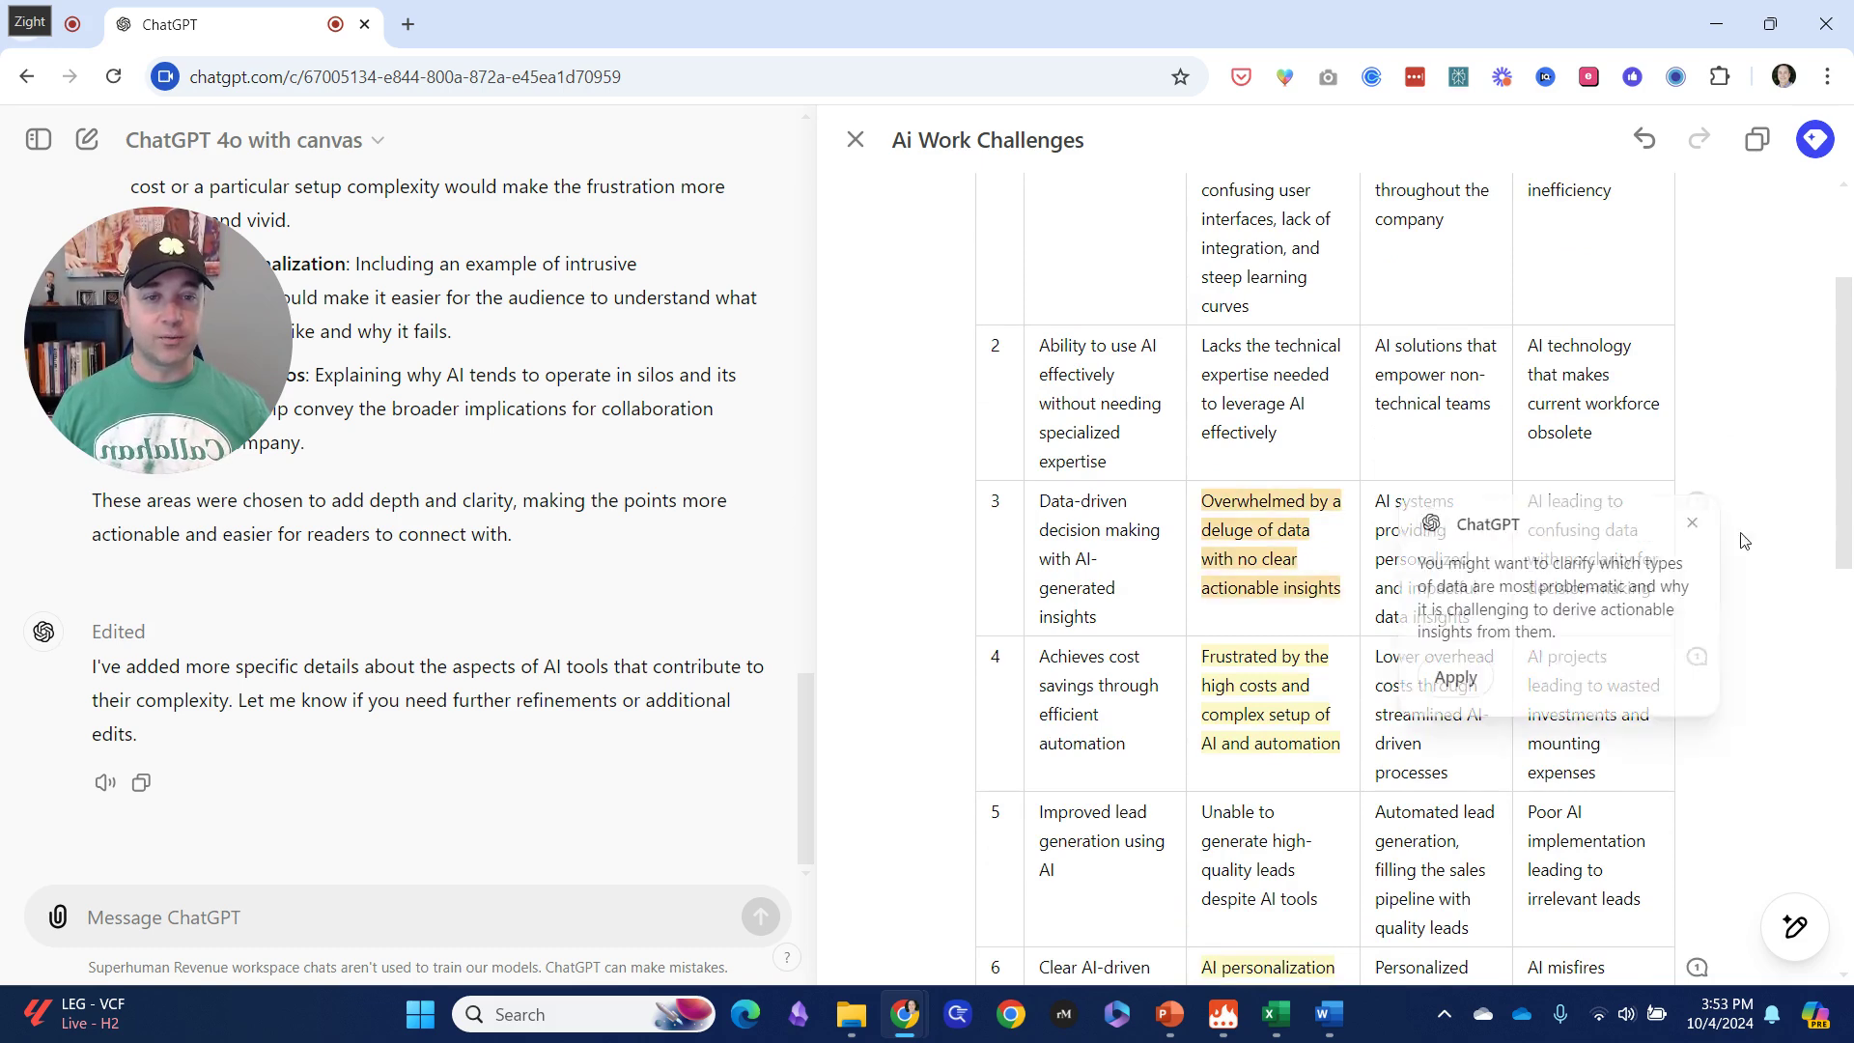
pyautogui.click(1451, 681)
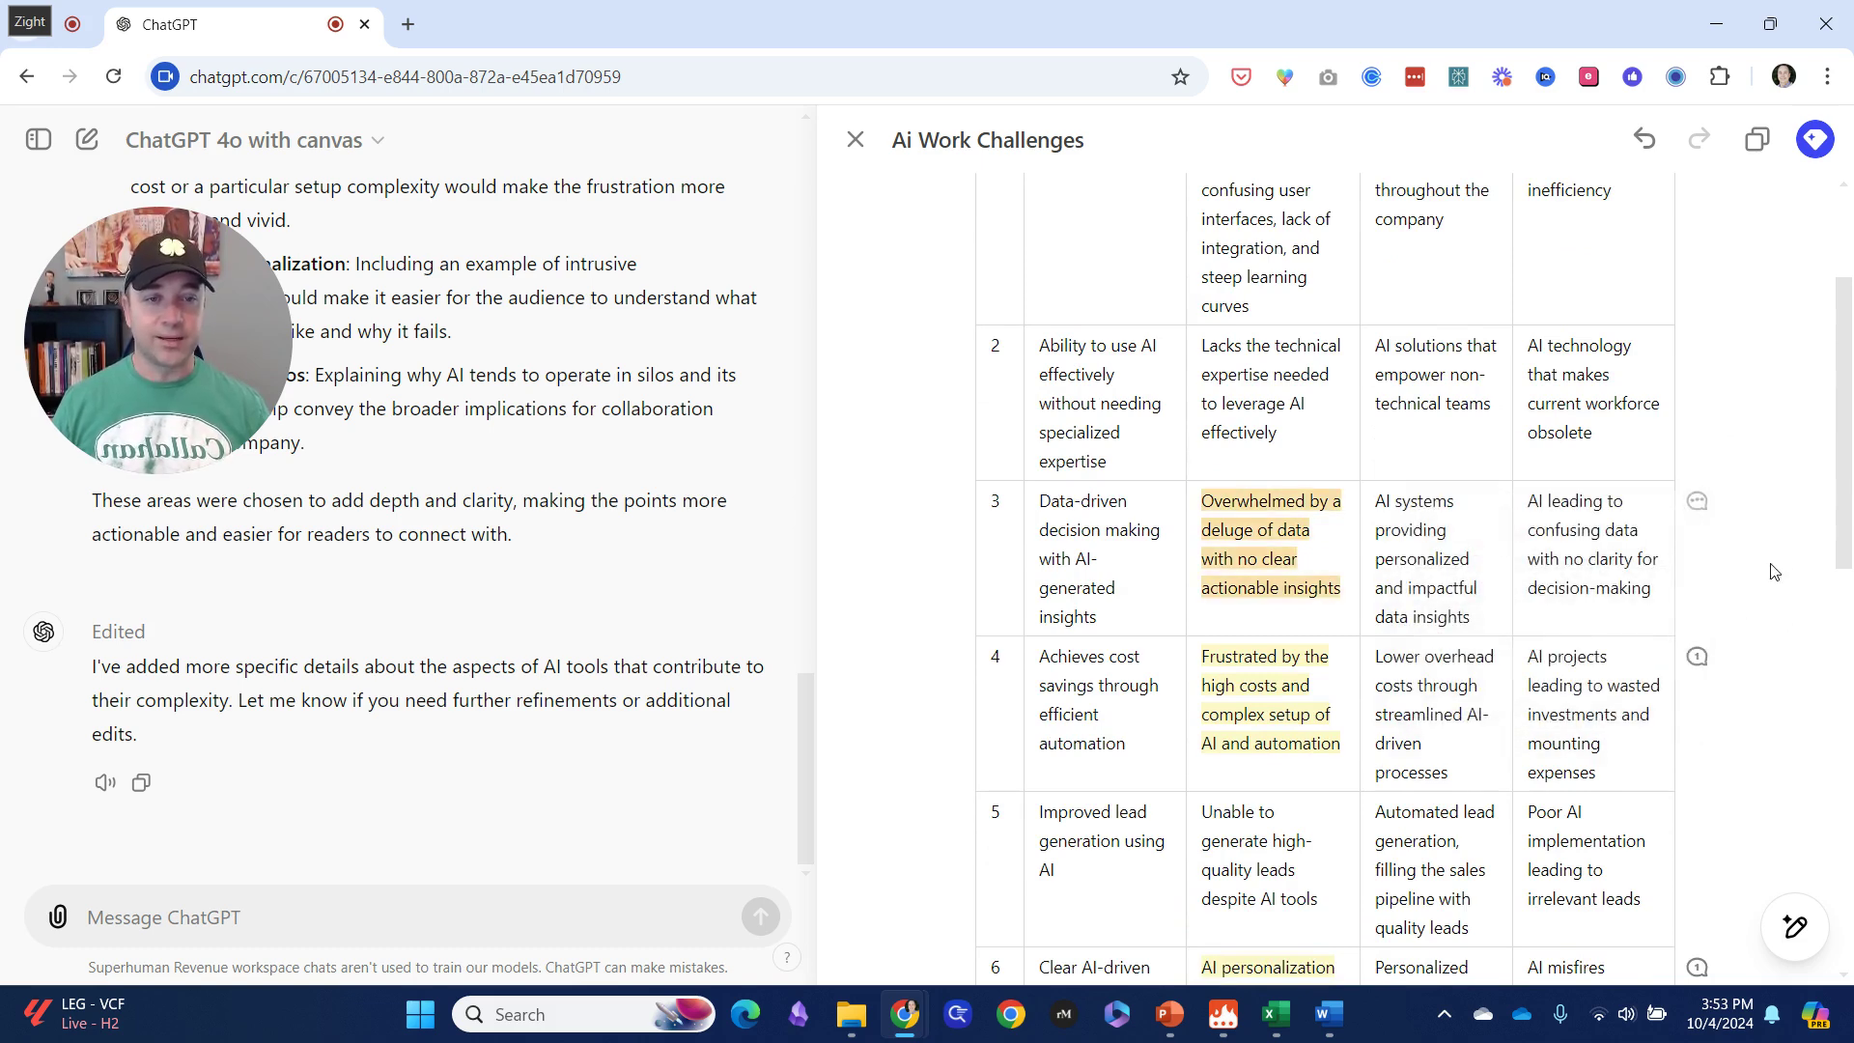
pyautogui.click(1699, 660)
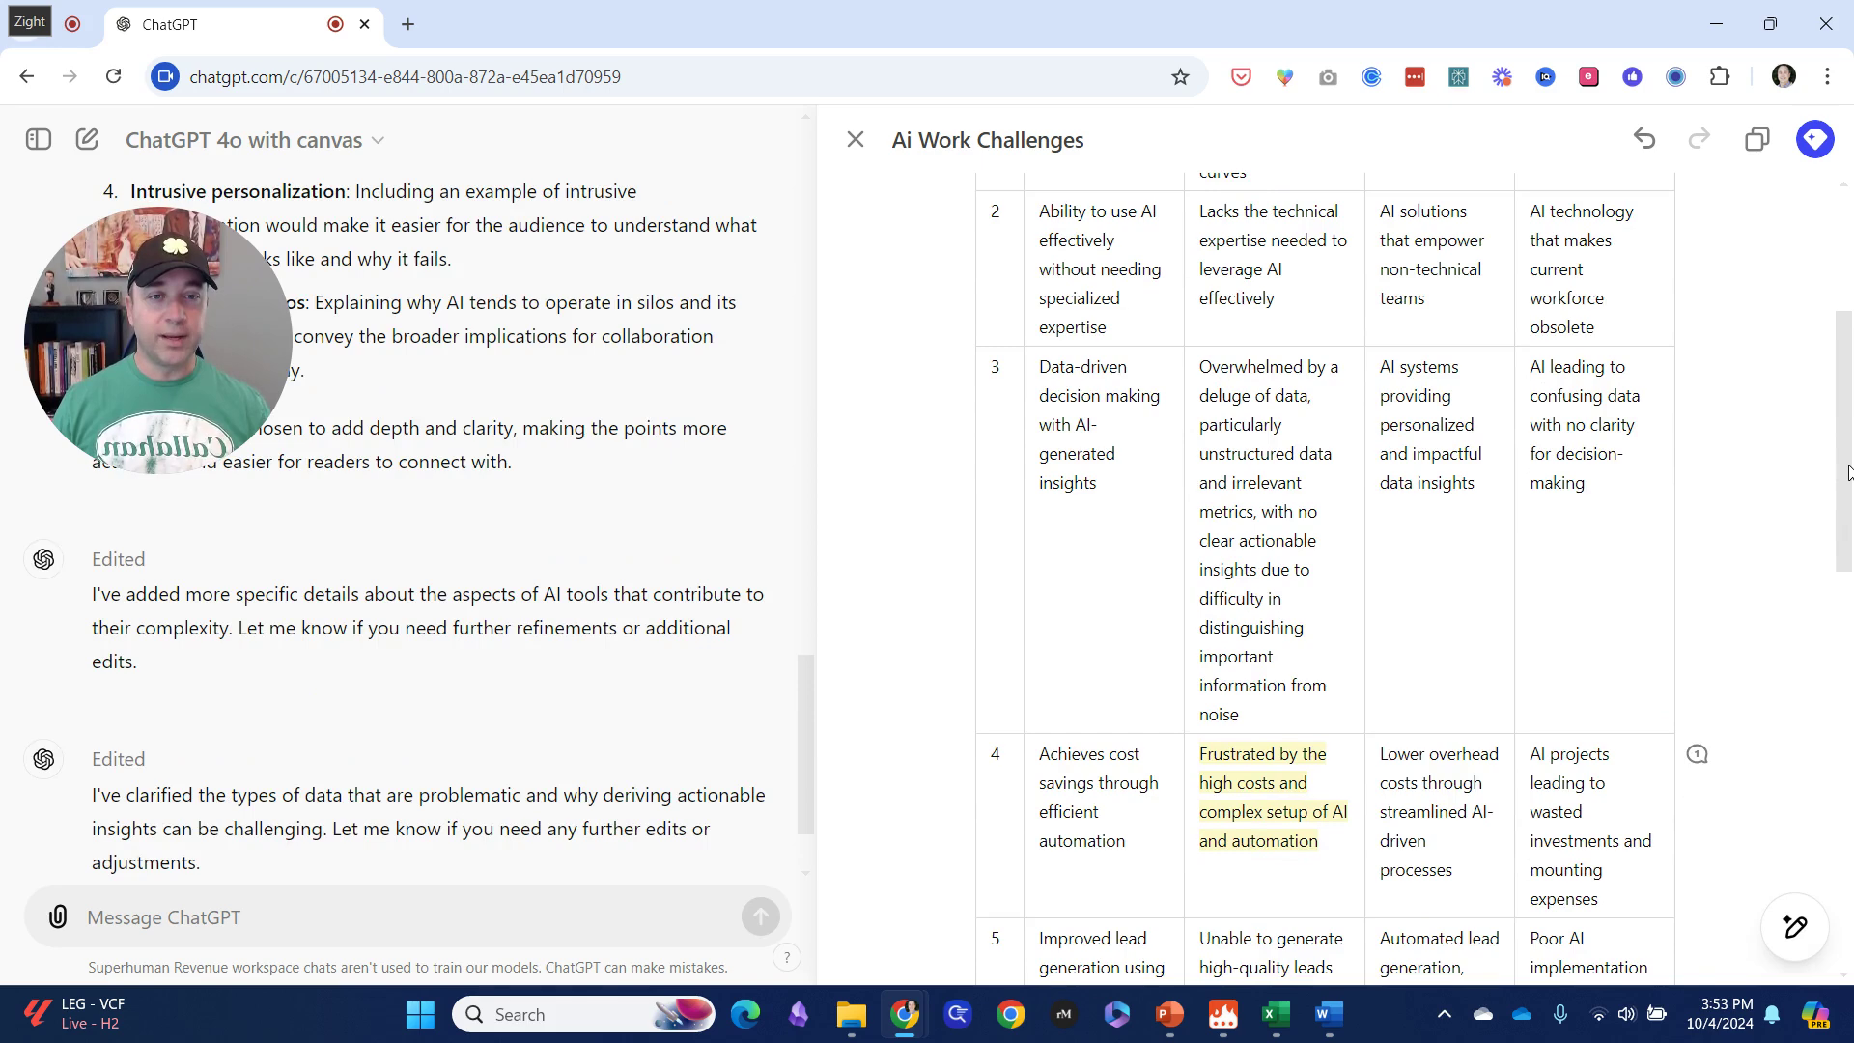
pyautogui.scroll(-3, 1785, 560)
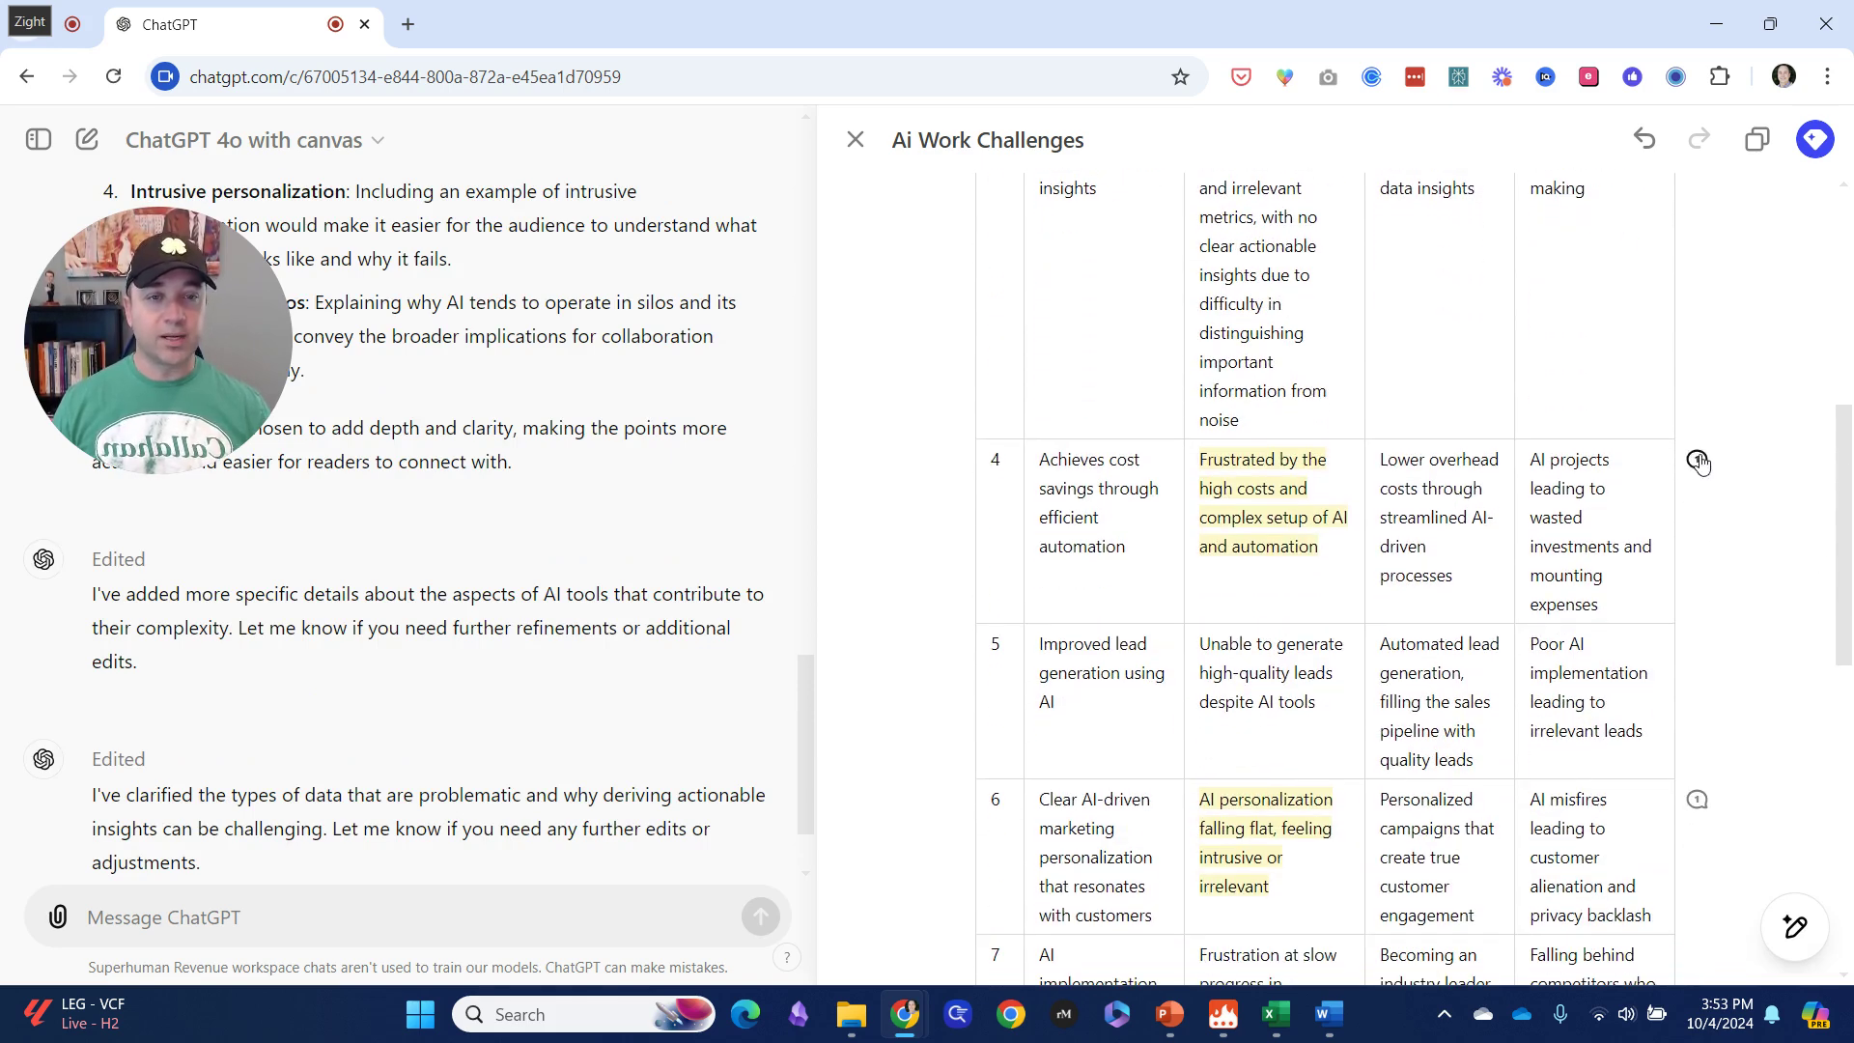
pyautogui.click(1699, 462)
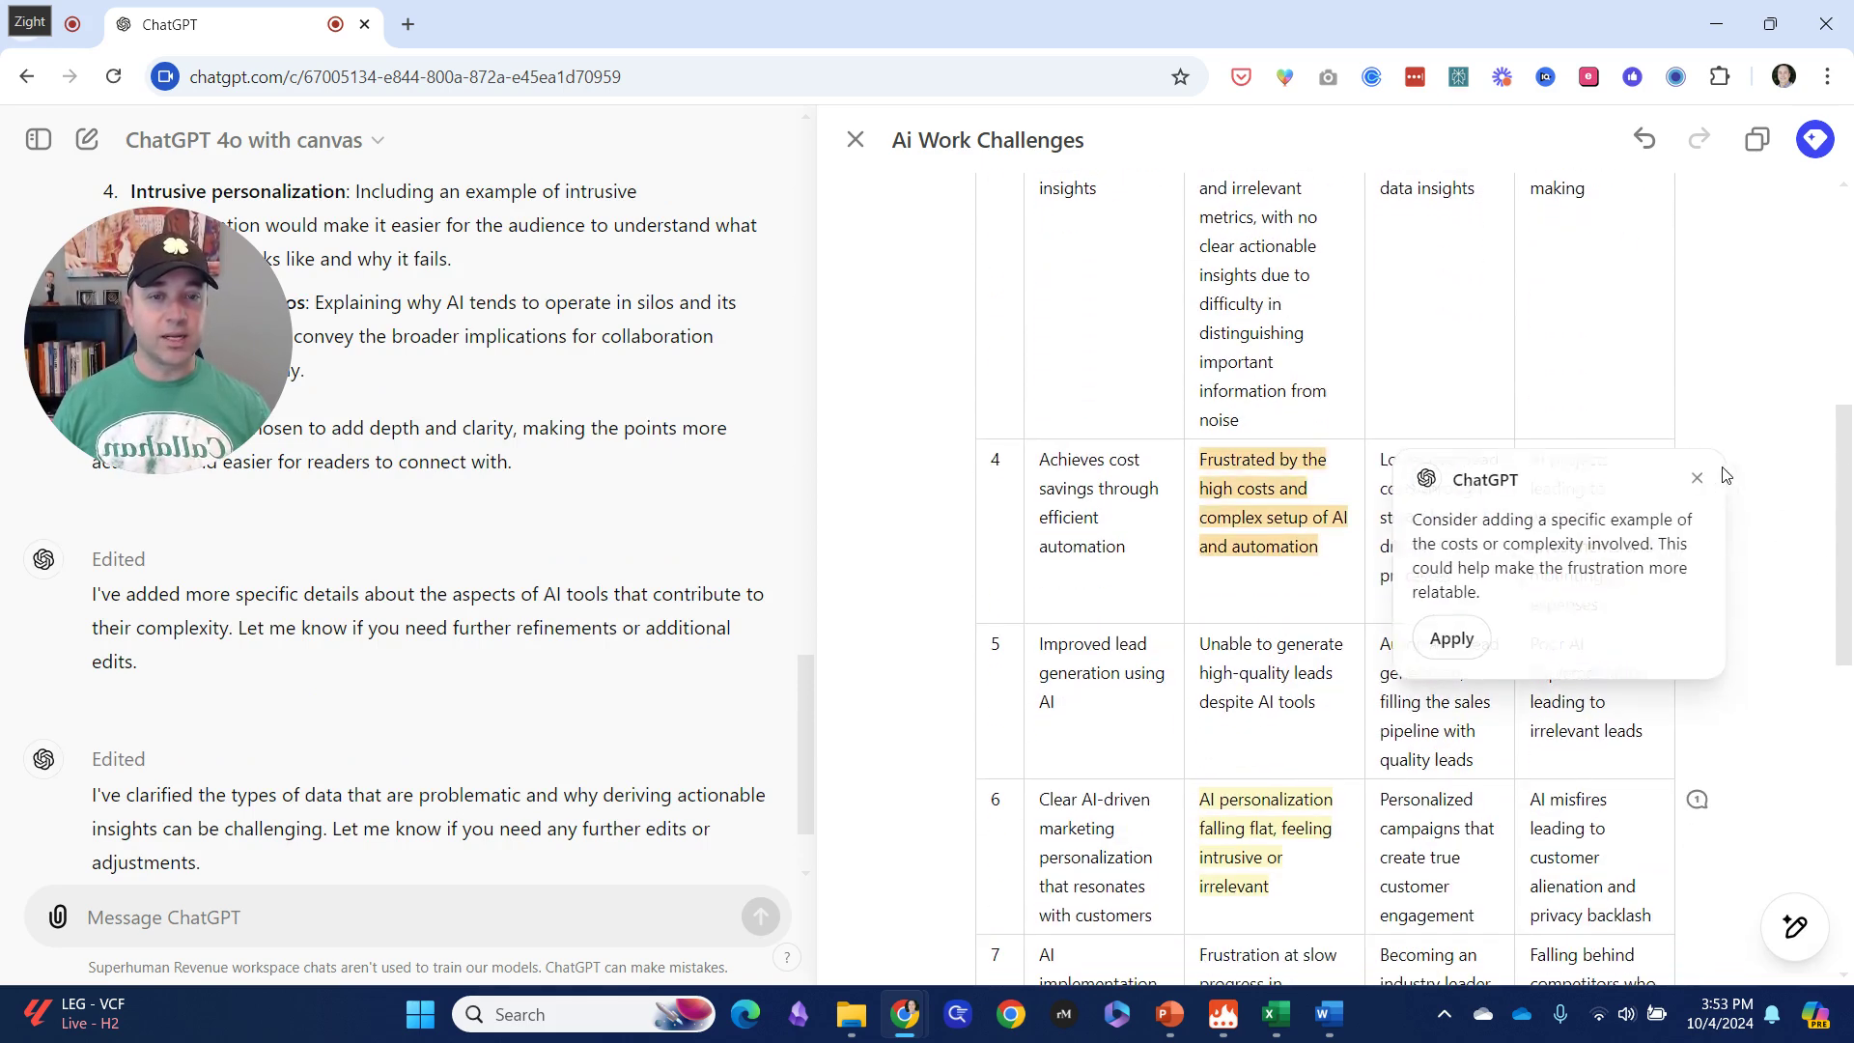
pyautogui.click(1449, 638)
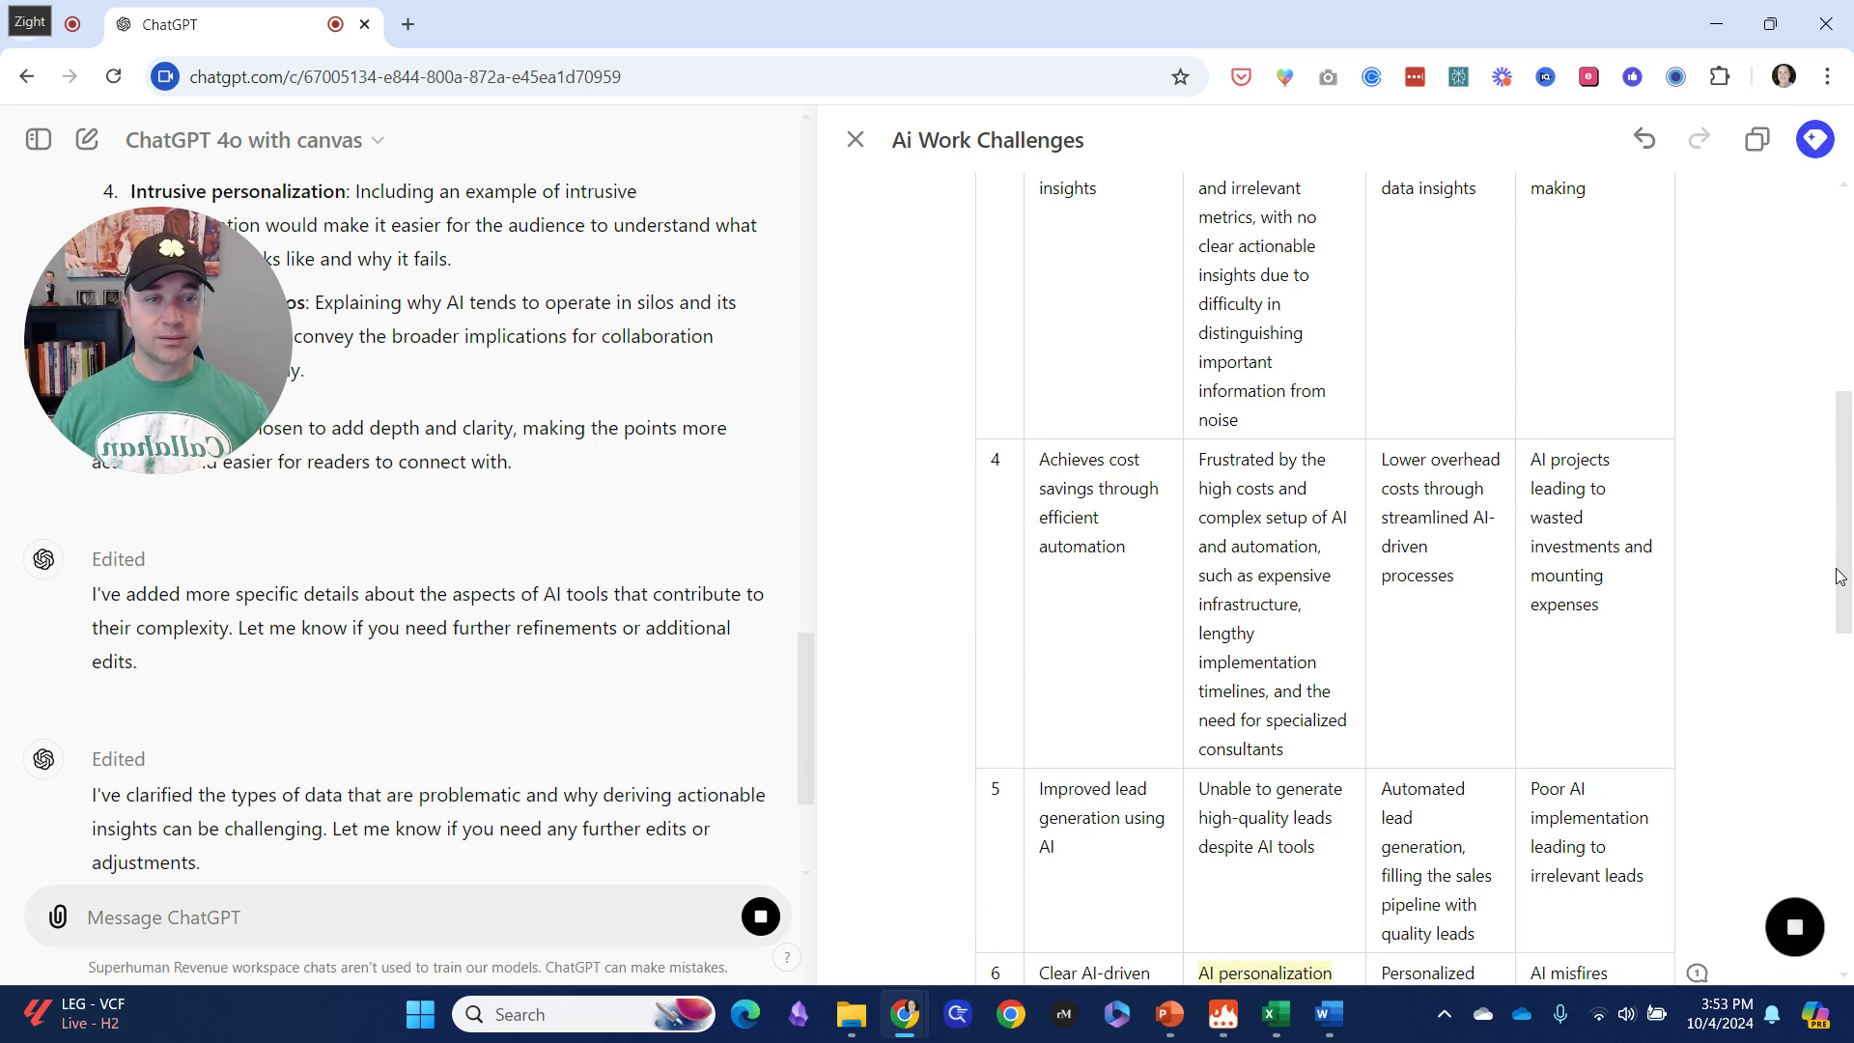
pyautogui.moveTo(1847, 552); pyautogui.dragTo(1831, 852)
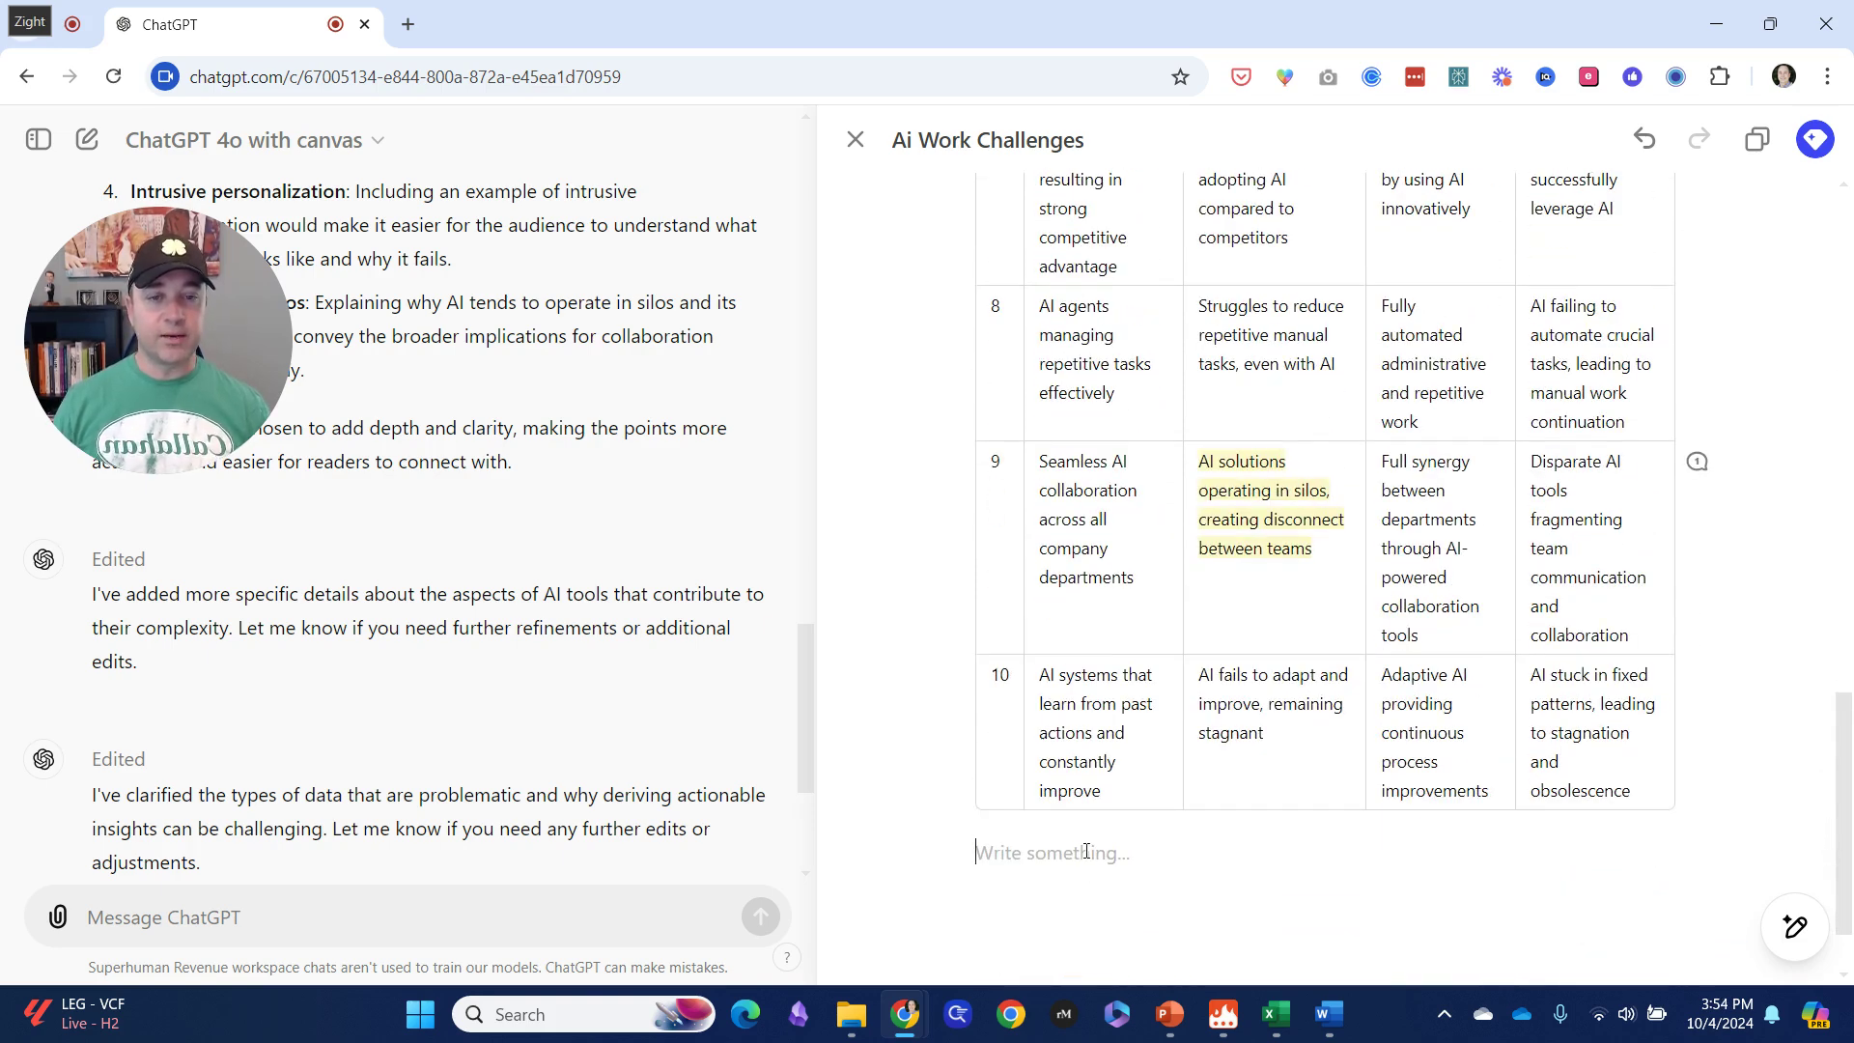
# Step: Delete the 'Can you rerun and update this tabler' line below the table
pyautogui.write('Can you rerun and update this t')
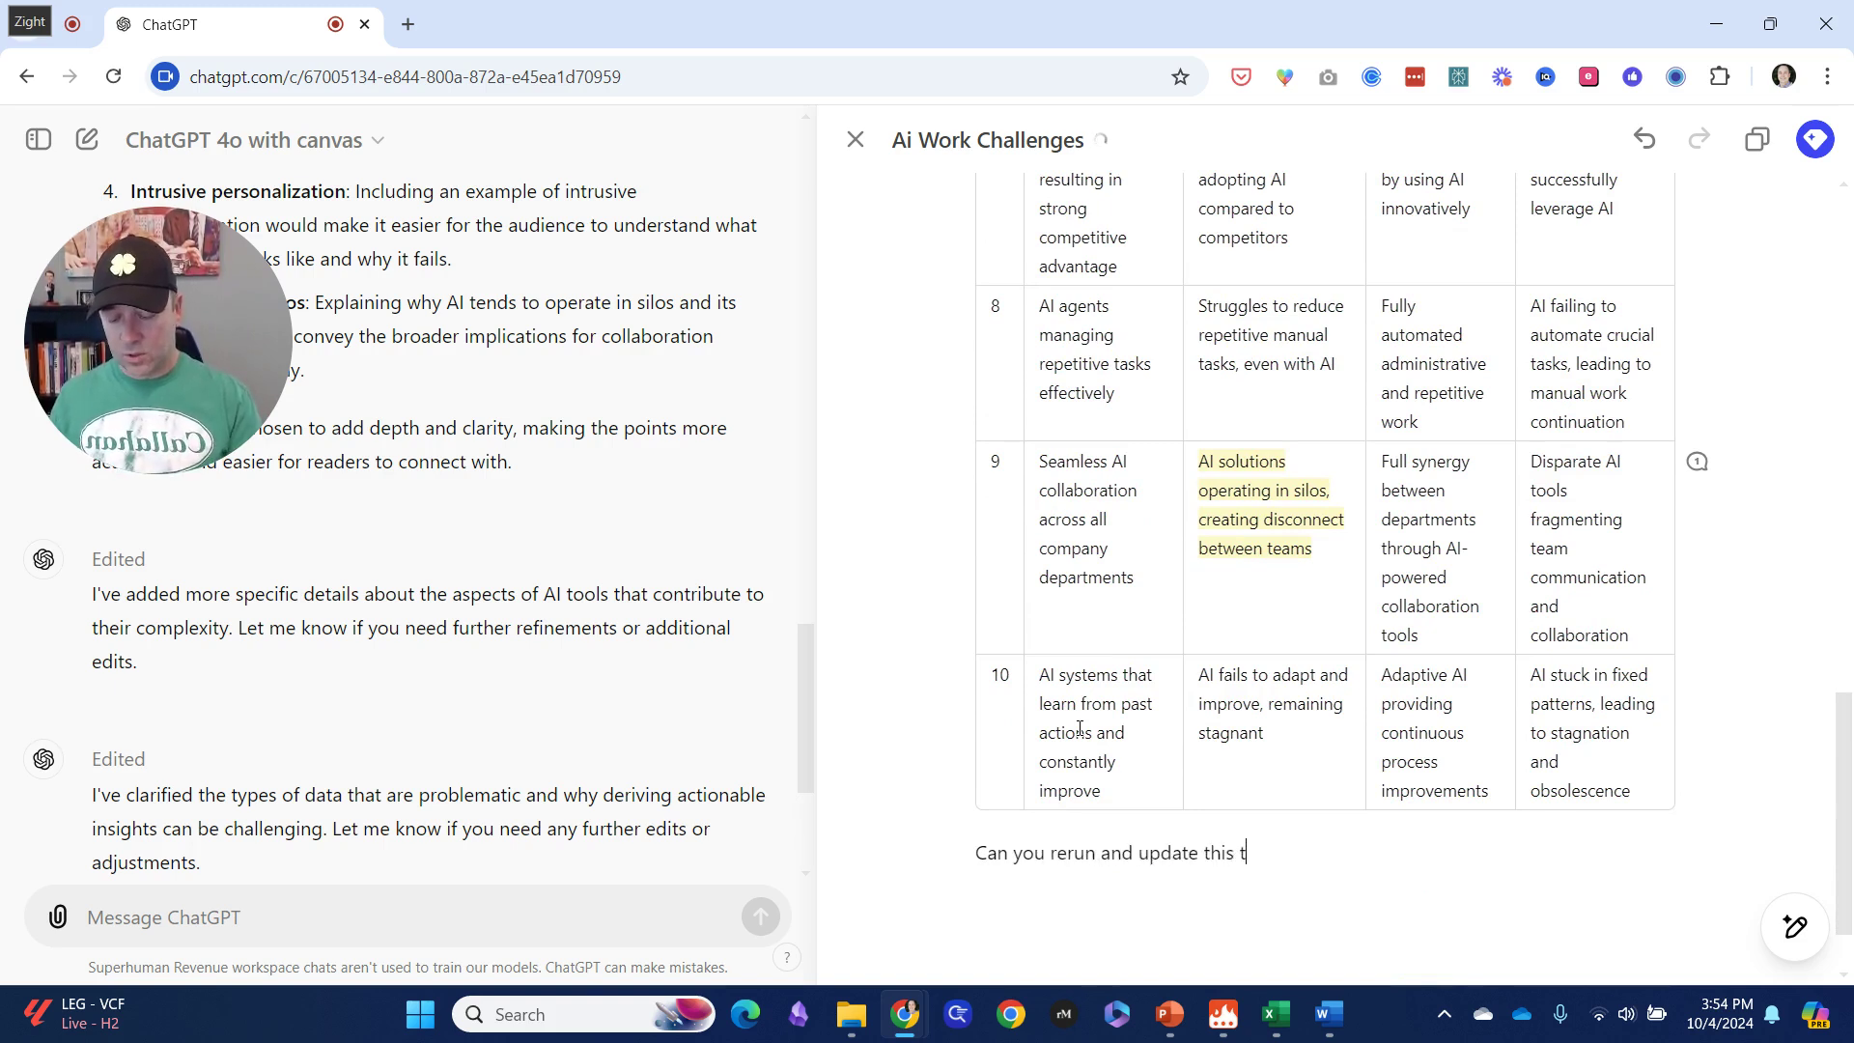
pyautogui.press('Return')
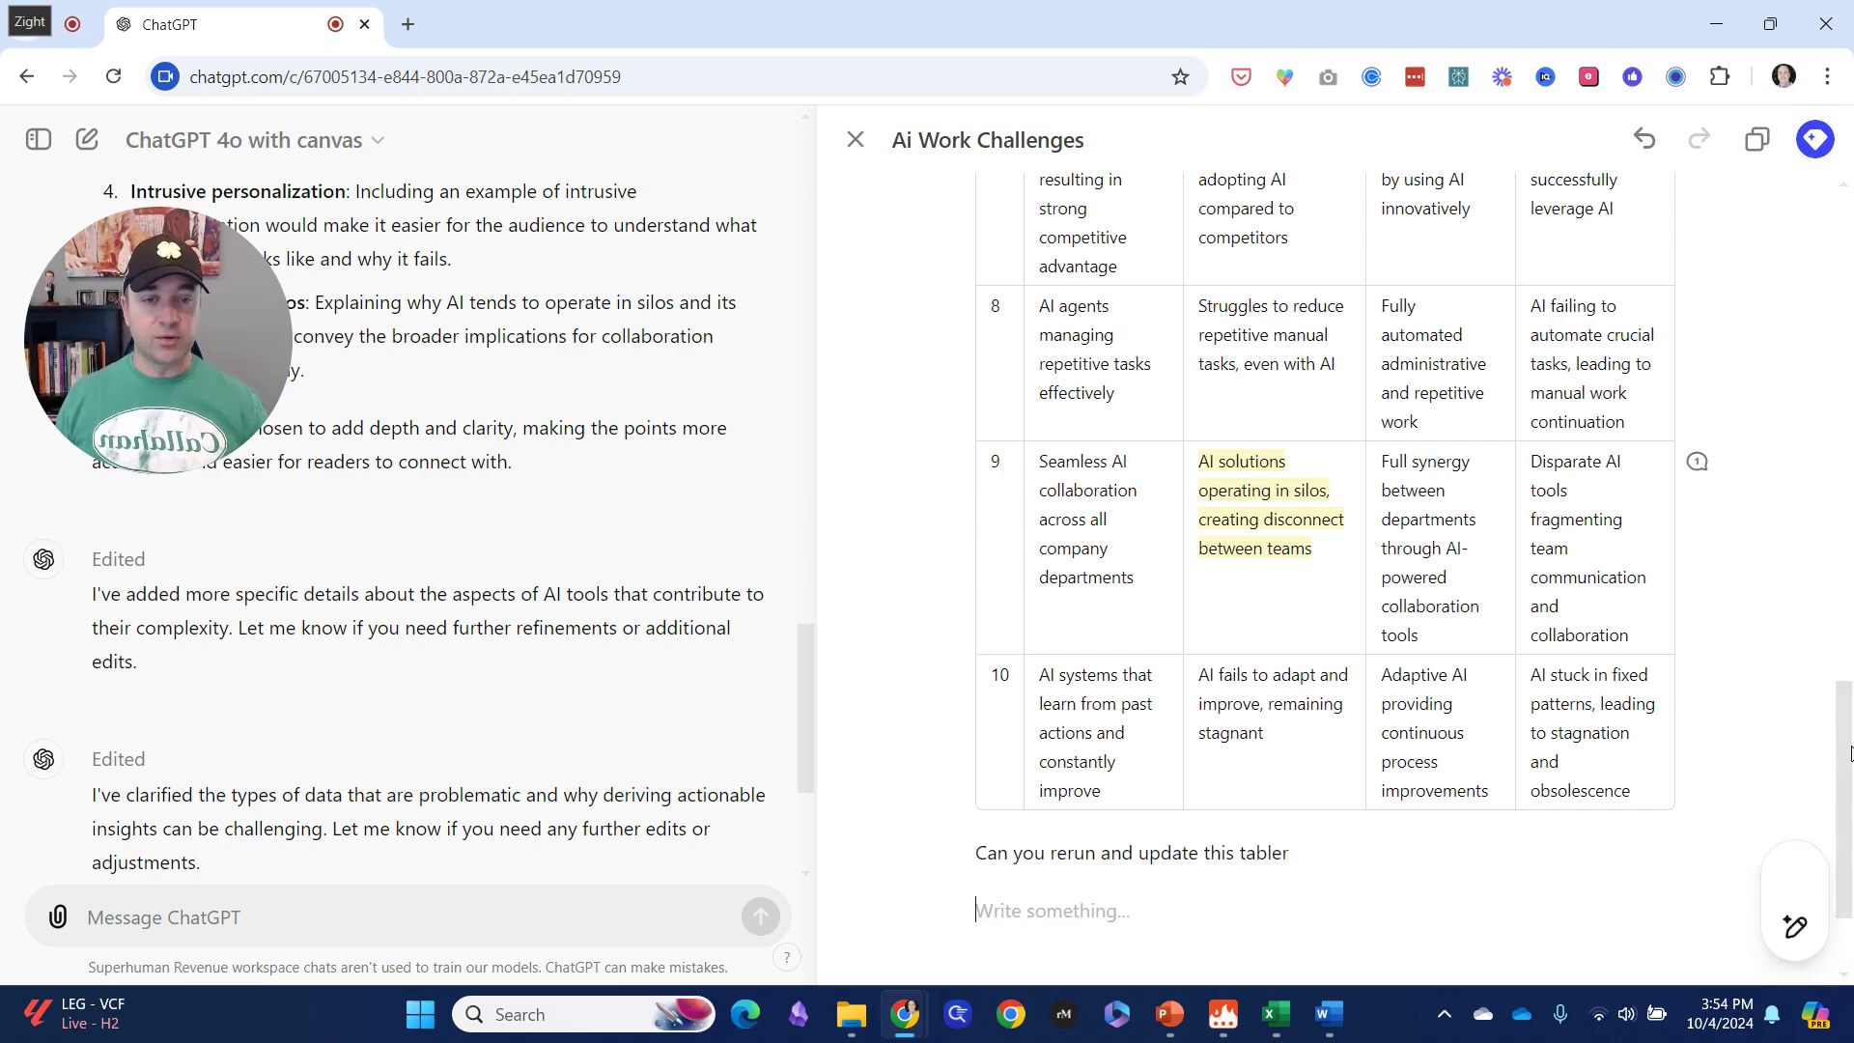
pyautogui.scroll(-2, 1835, 773)
pyautogui.scroll(12, 1850, 406)
pyautogui.moveTo(1850, 406); pyautogui.dragTo(1851, 715)
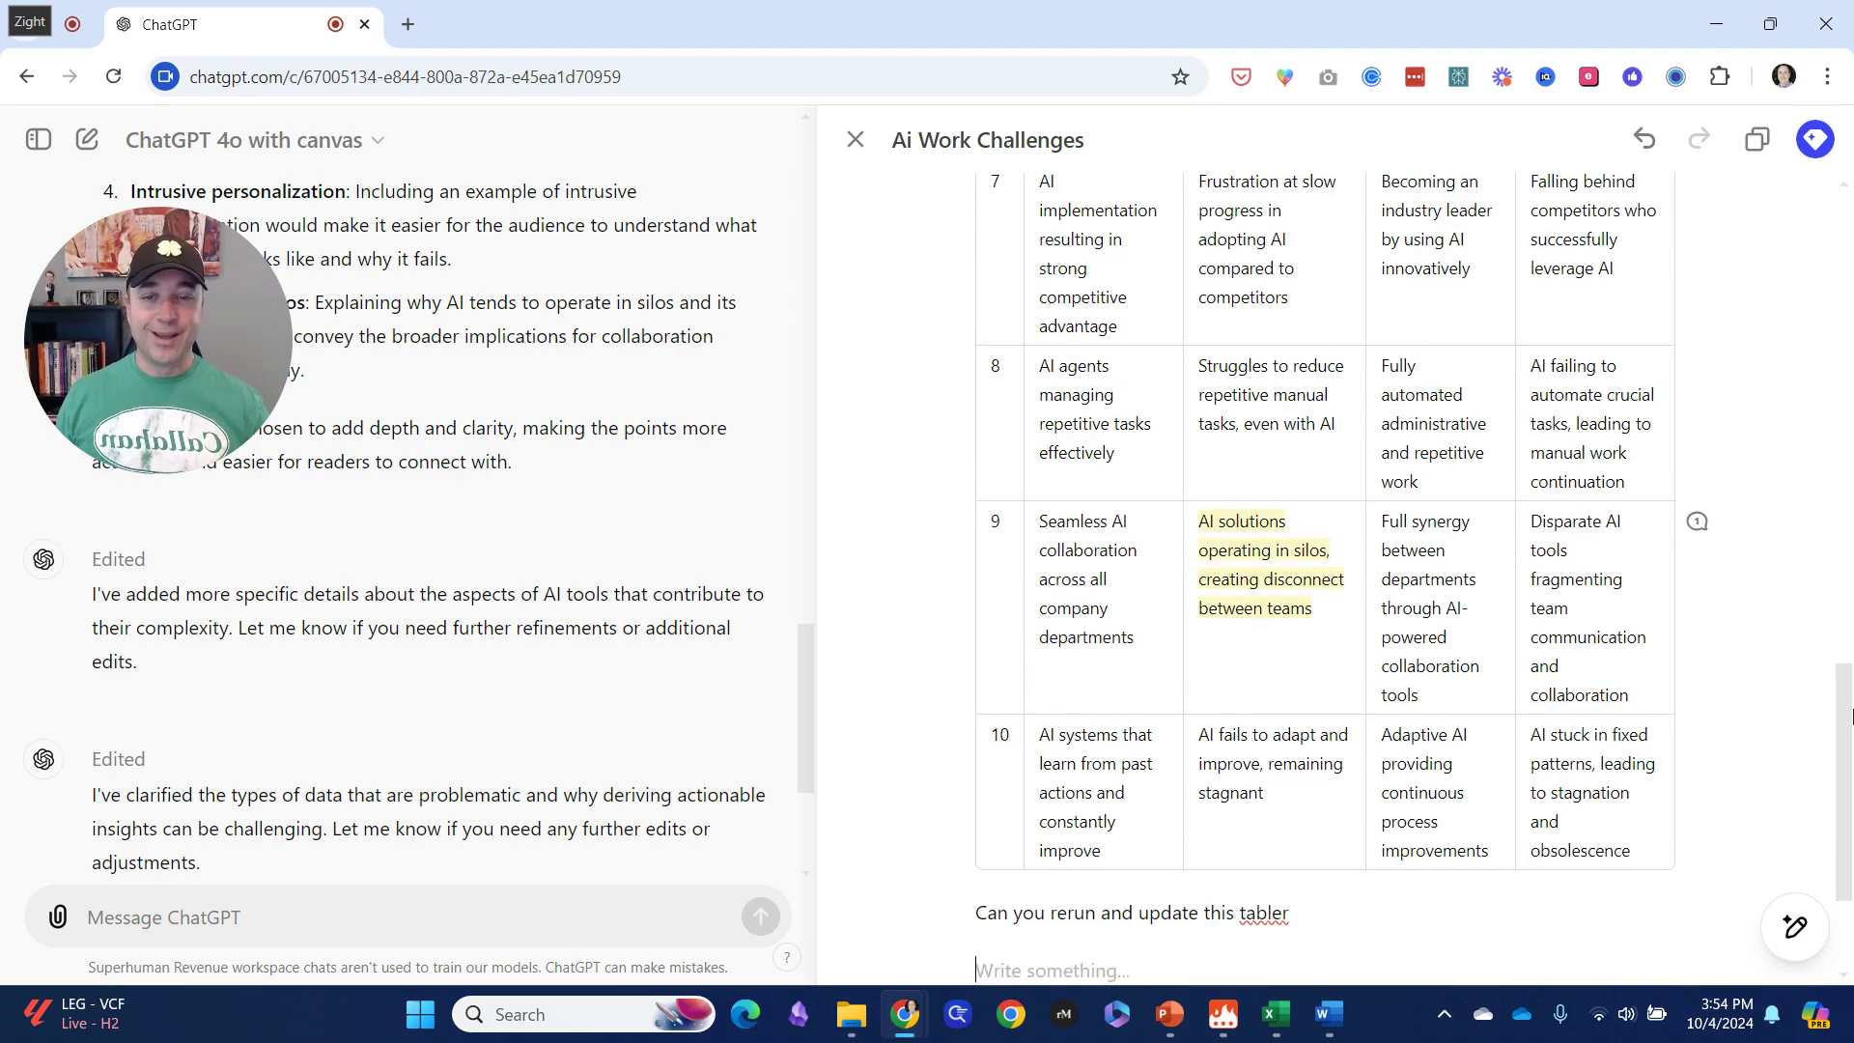
pyautogui.scroll(-1, 803, 664)
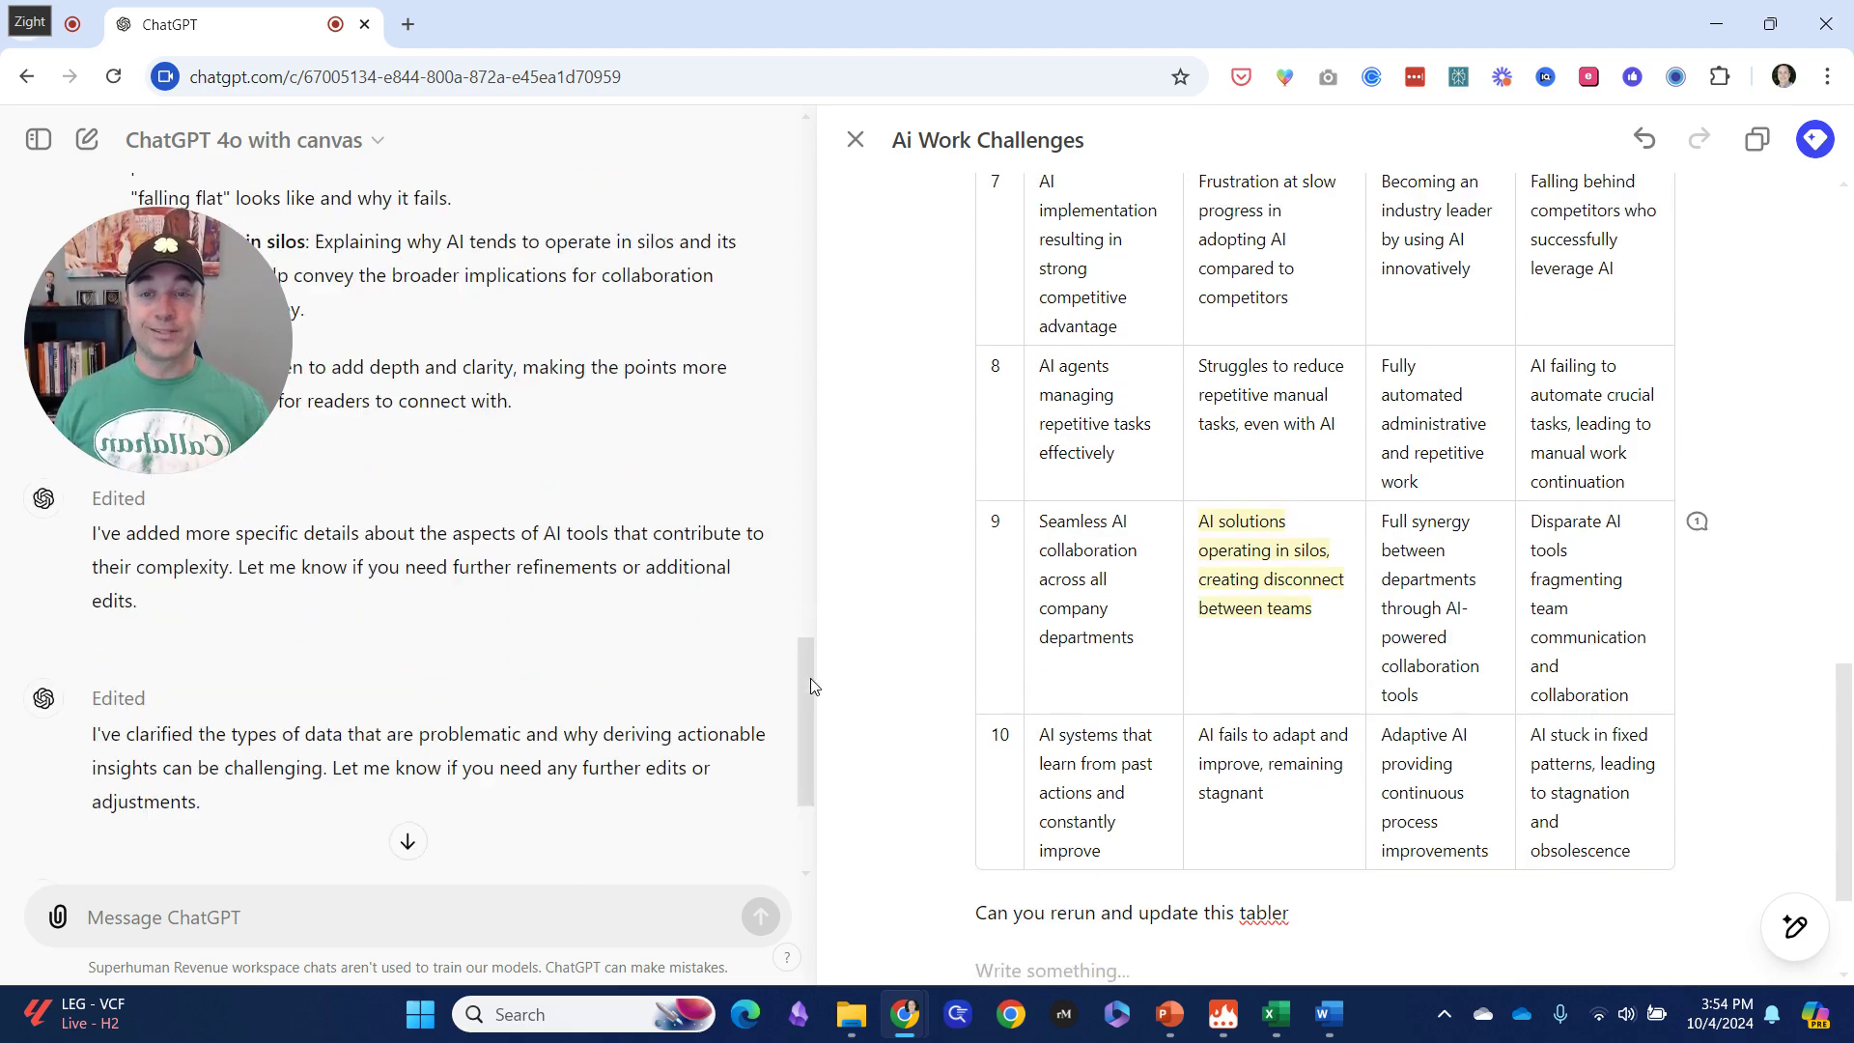
pyautogui.moveTo(809, 728); pyautogui.dragTo(823, 797)
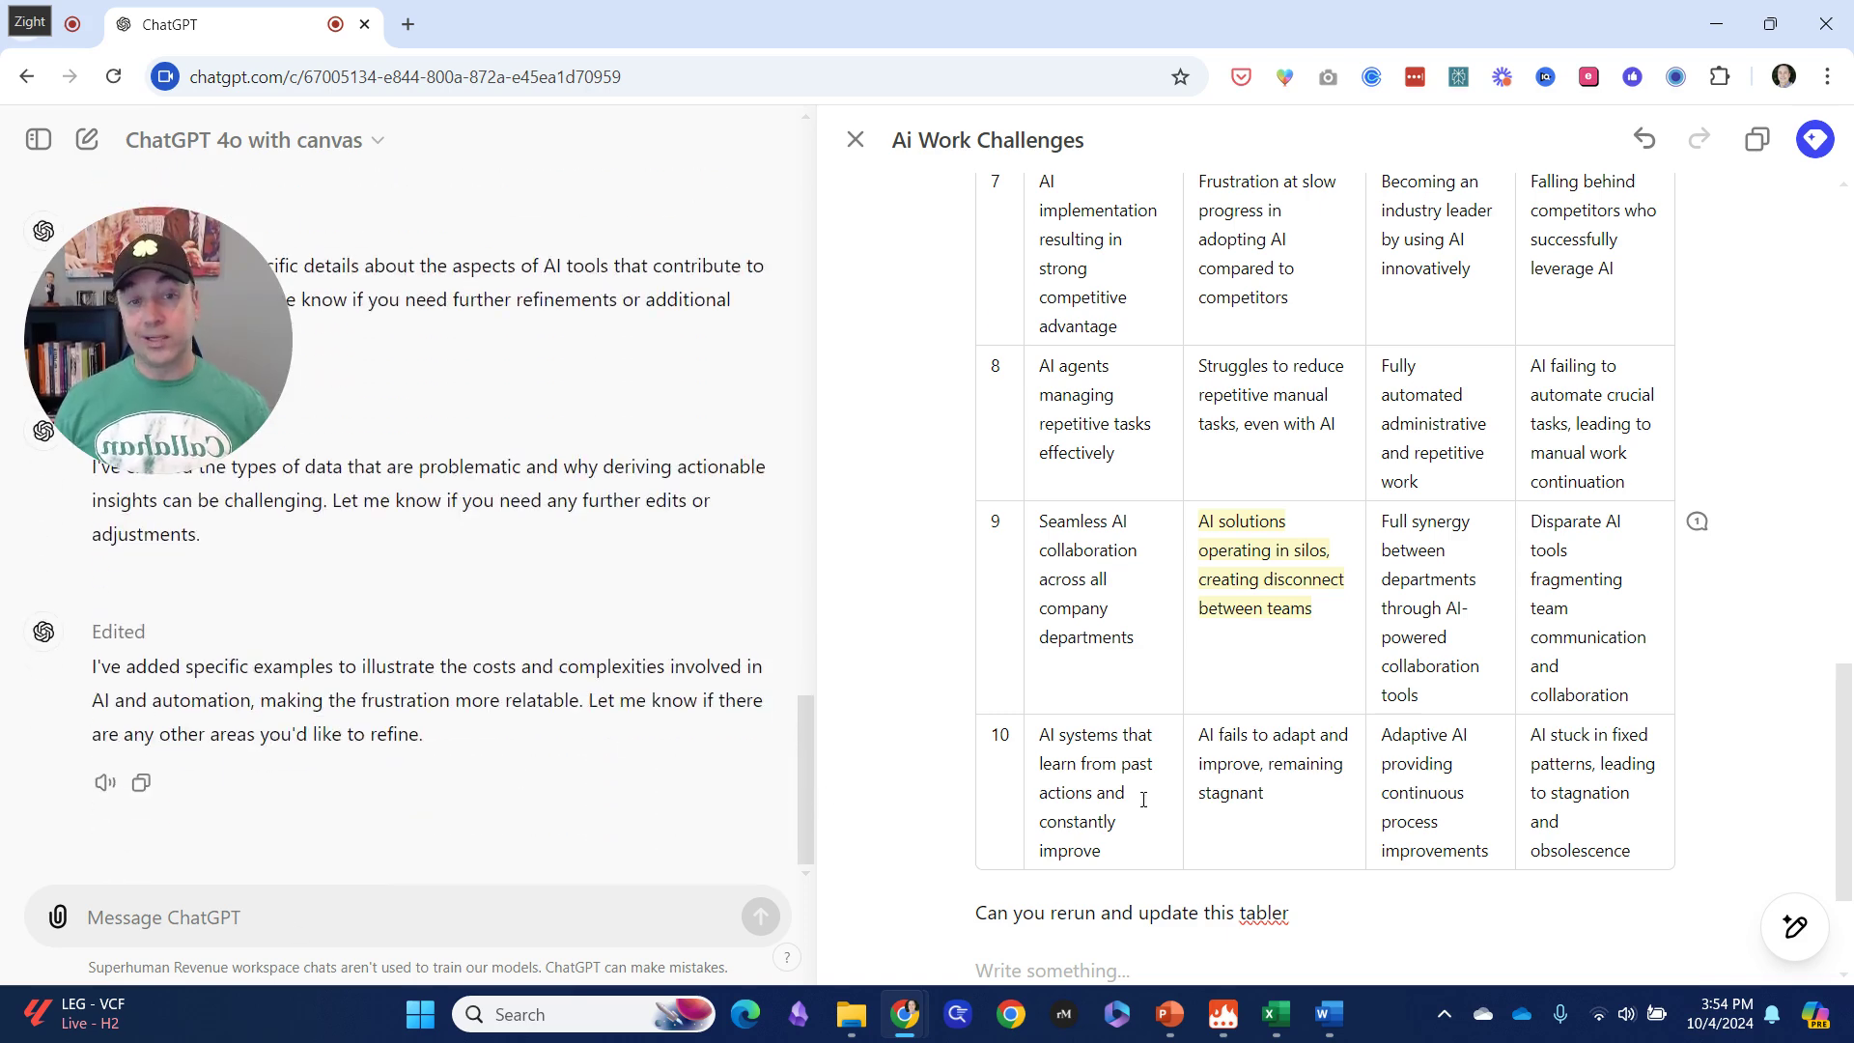
pyautogui.moveTo(1370, 927); pyautogui.dragTo(1067, 913)
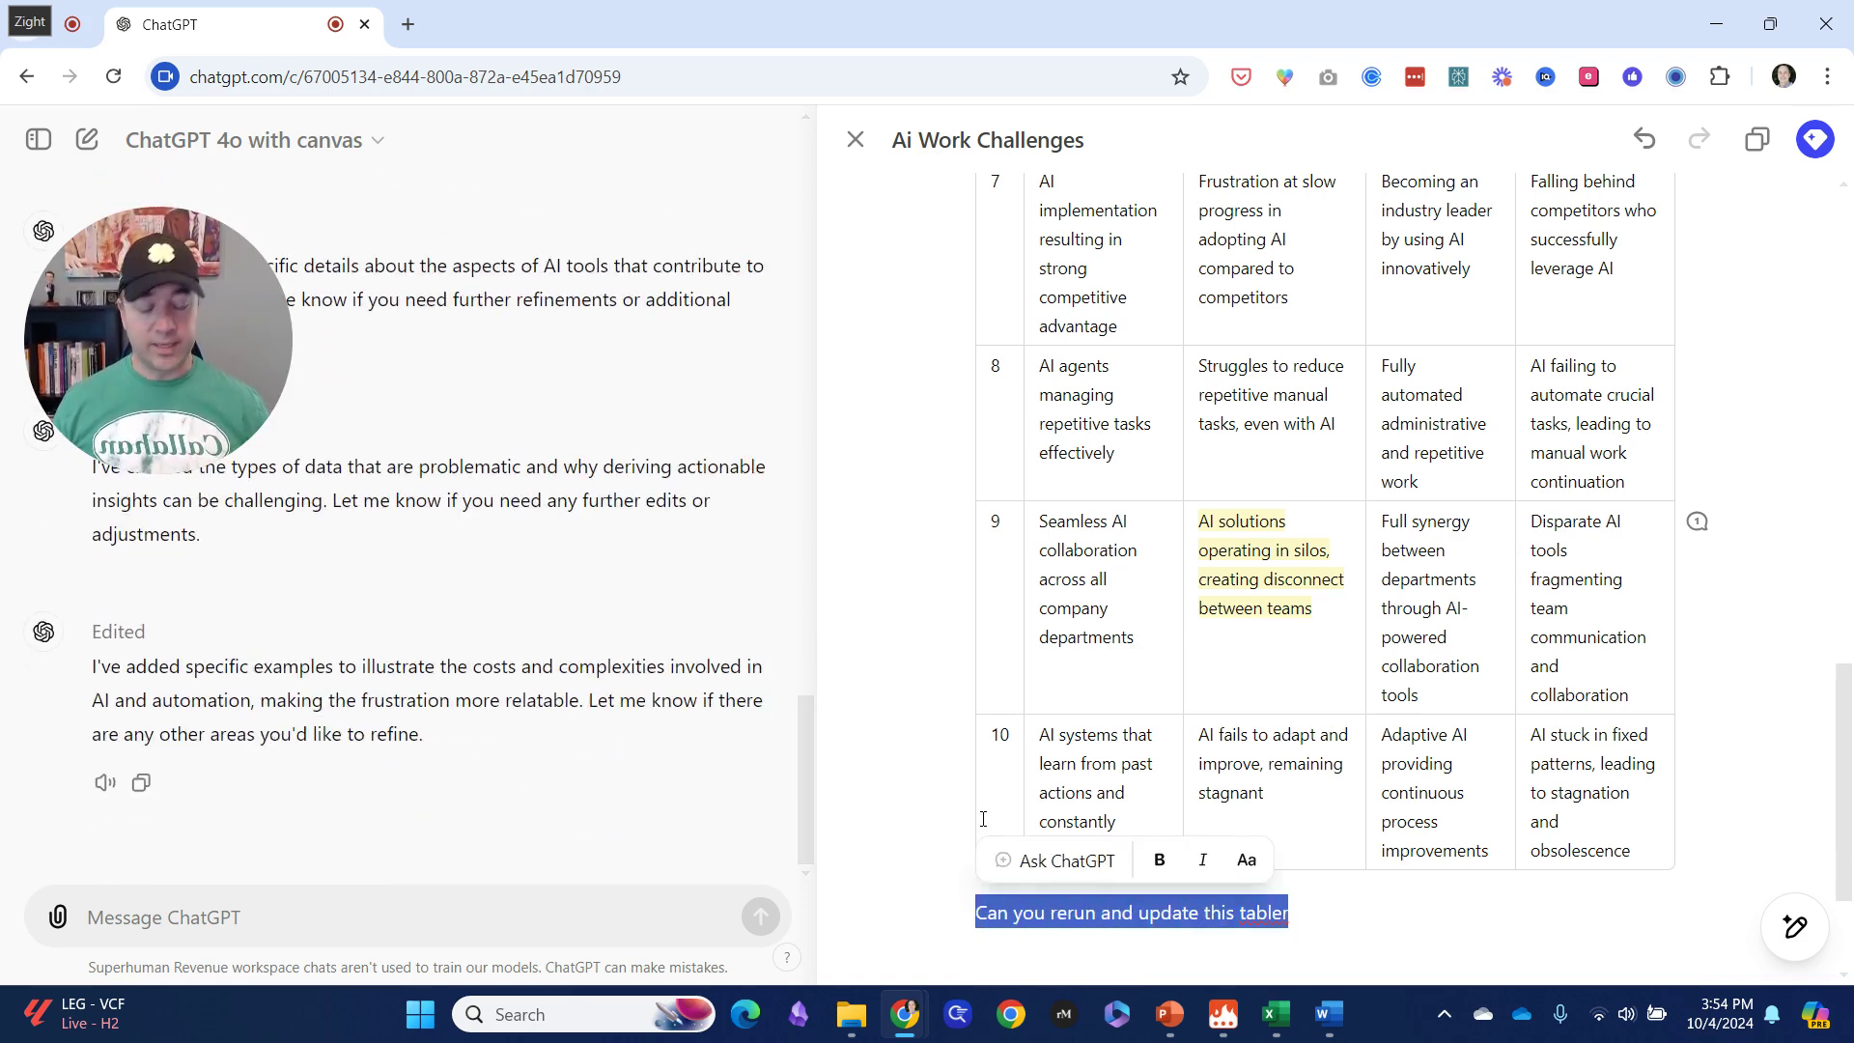
pyautogui.press('BackSpace')
pyautogui.scroll(15, 1757, 563)
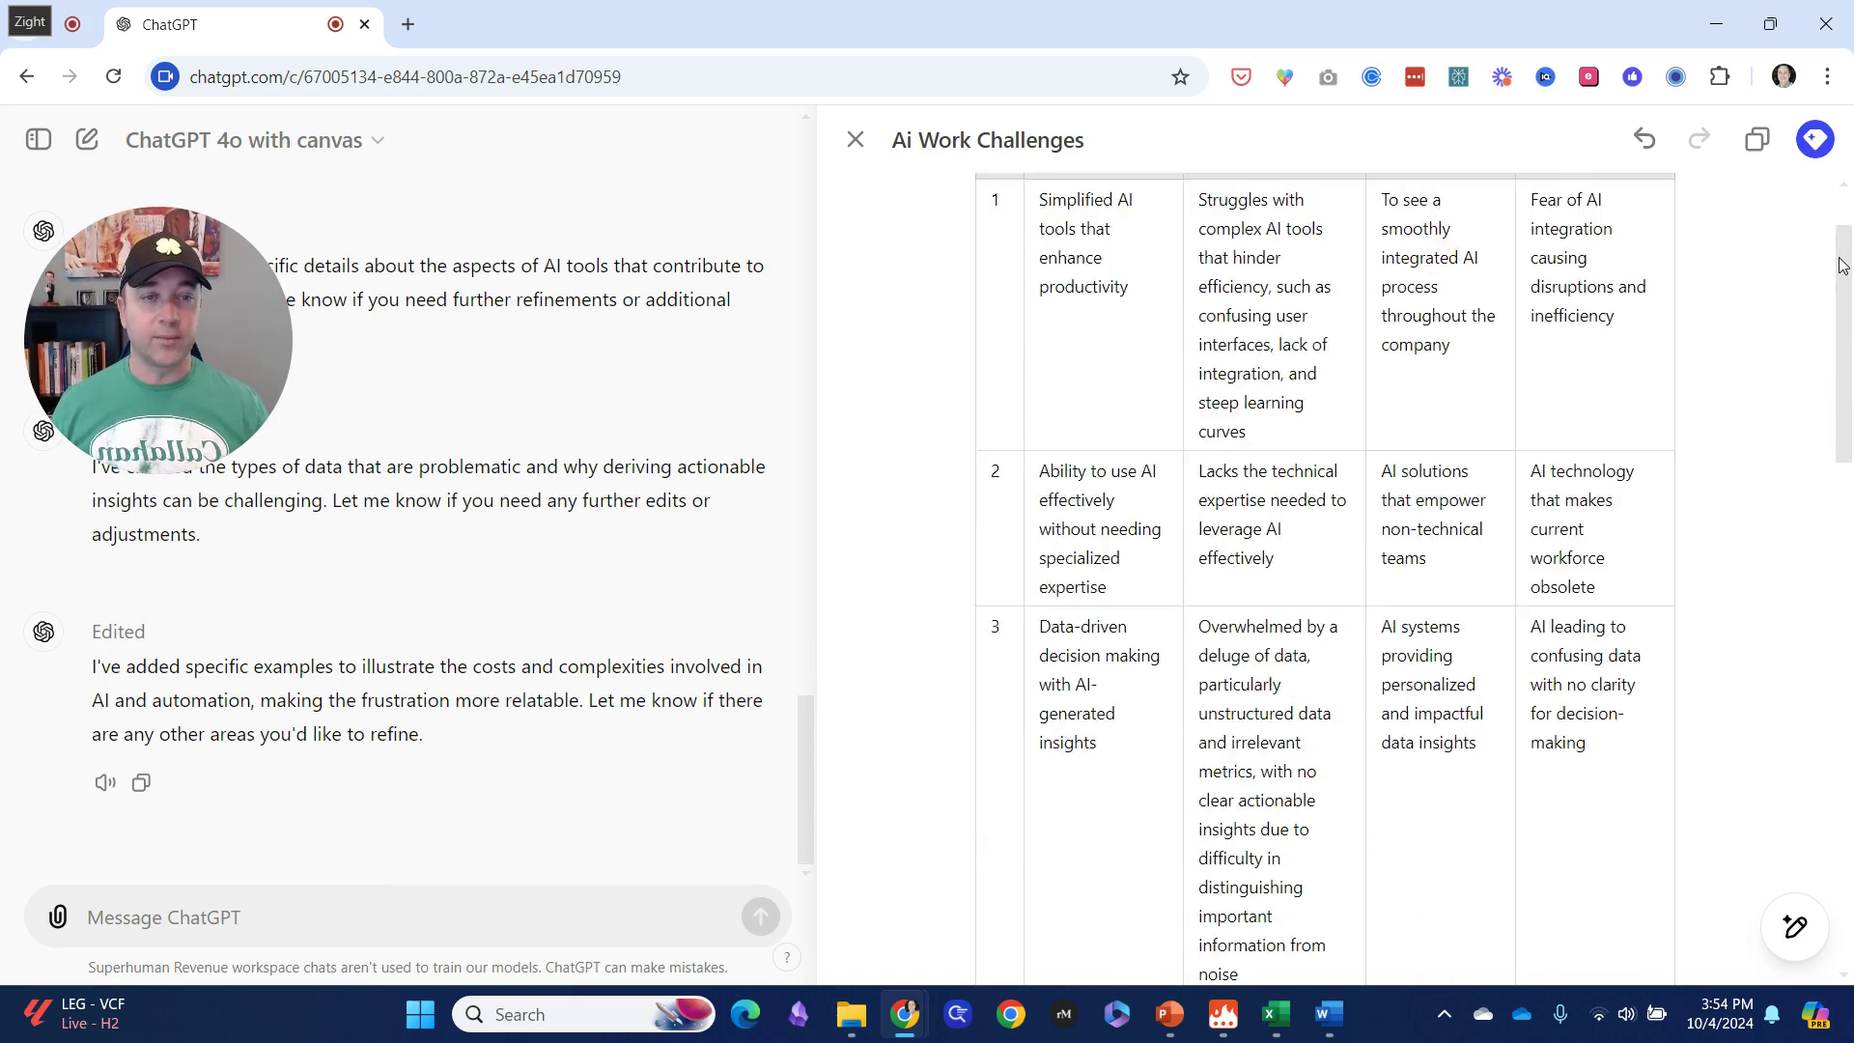
# Step: Shorten the table text to the Shortest length setting
pyautogui.moveTo(1801, 942)
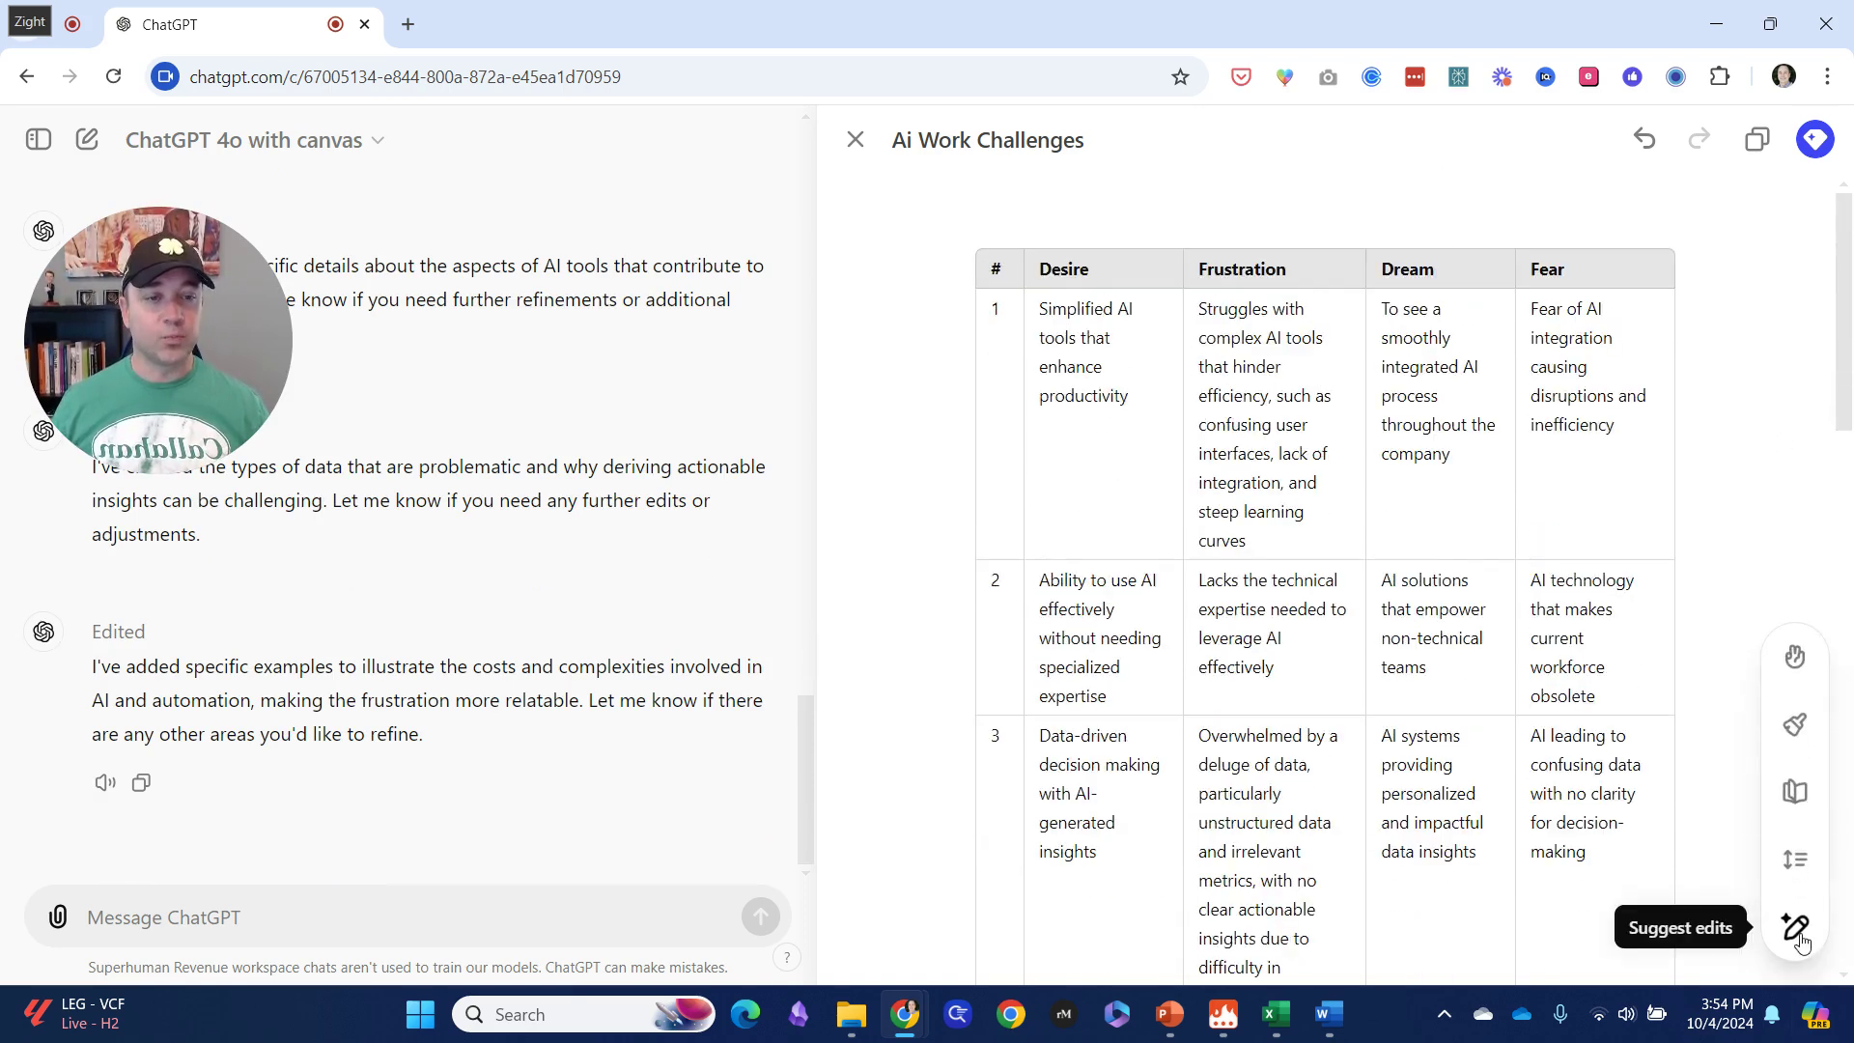
pyautogui.click(1796, 865)
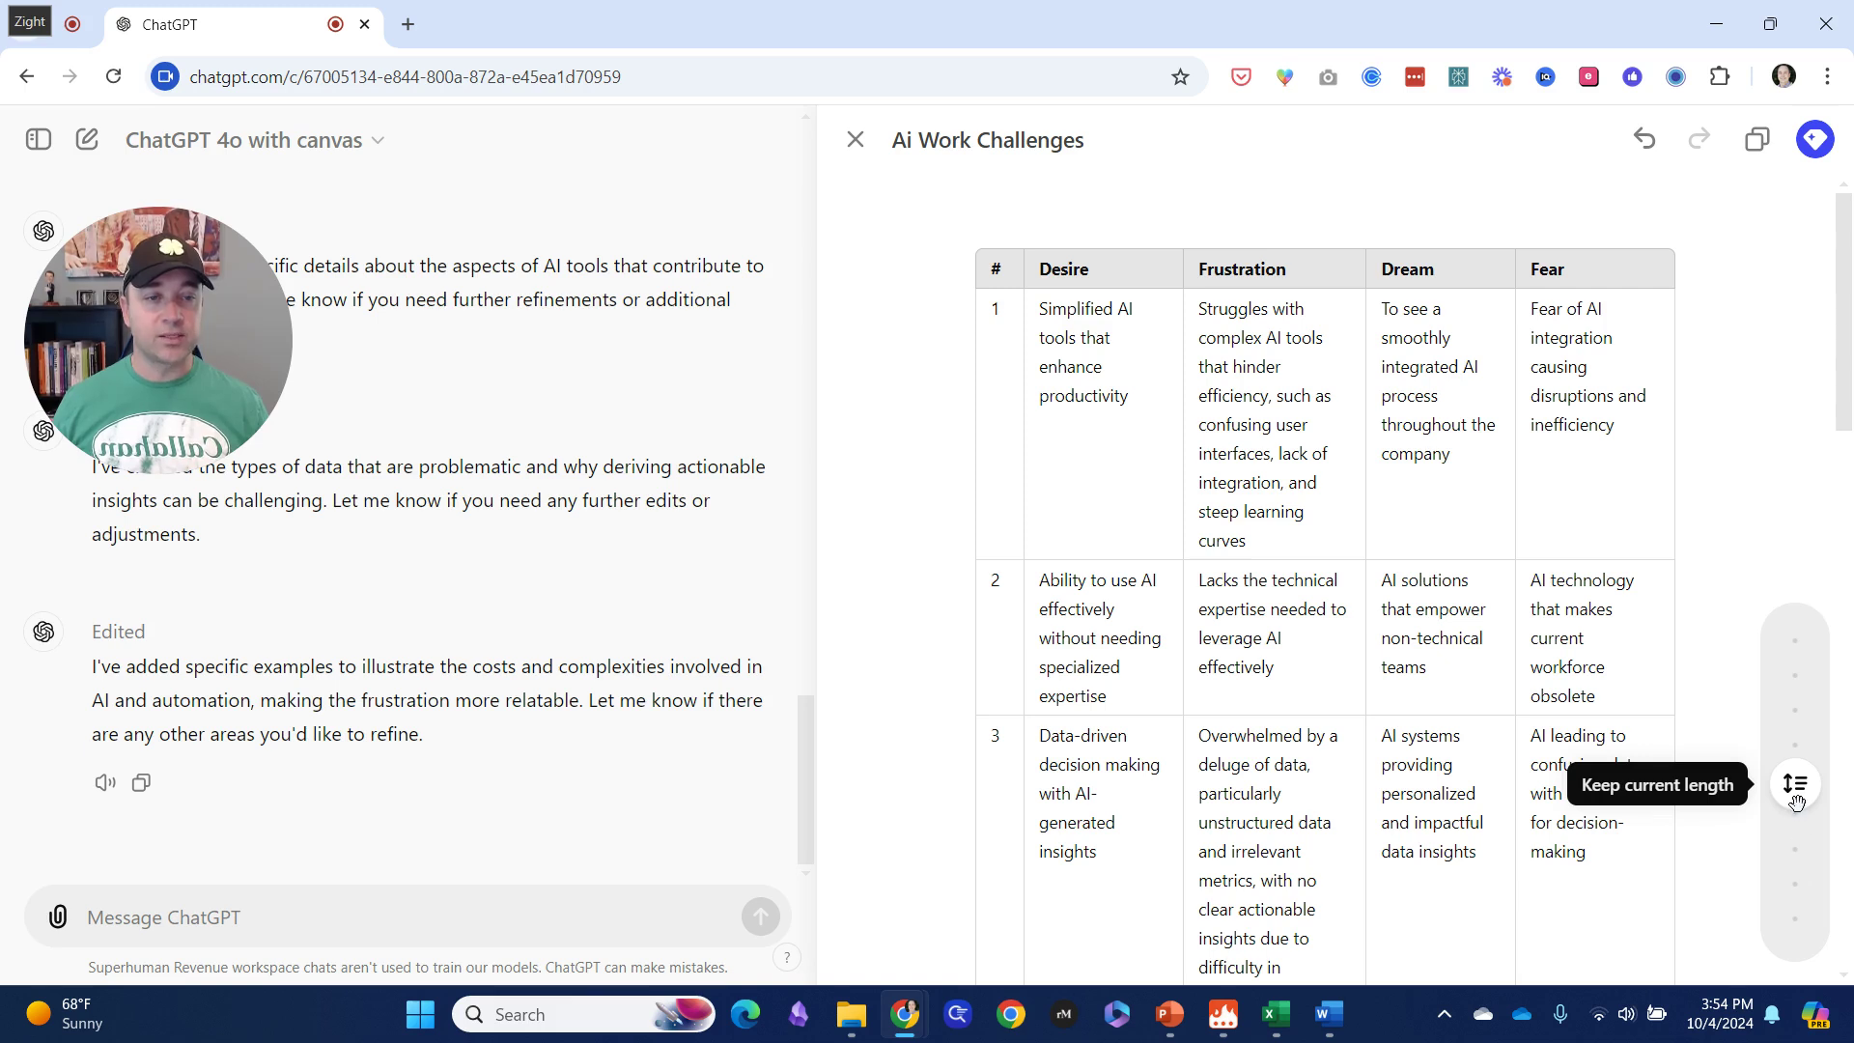
pyautogui.moveTo(1794, 792); pyautogui.dragTo(1795, 696)
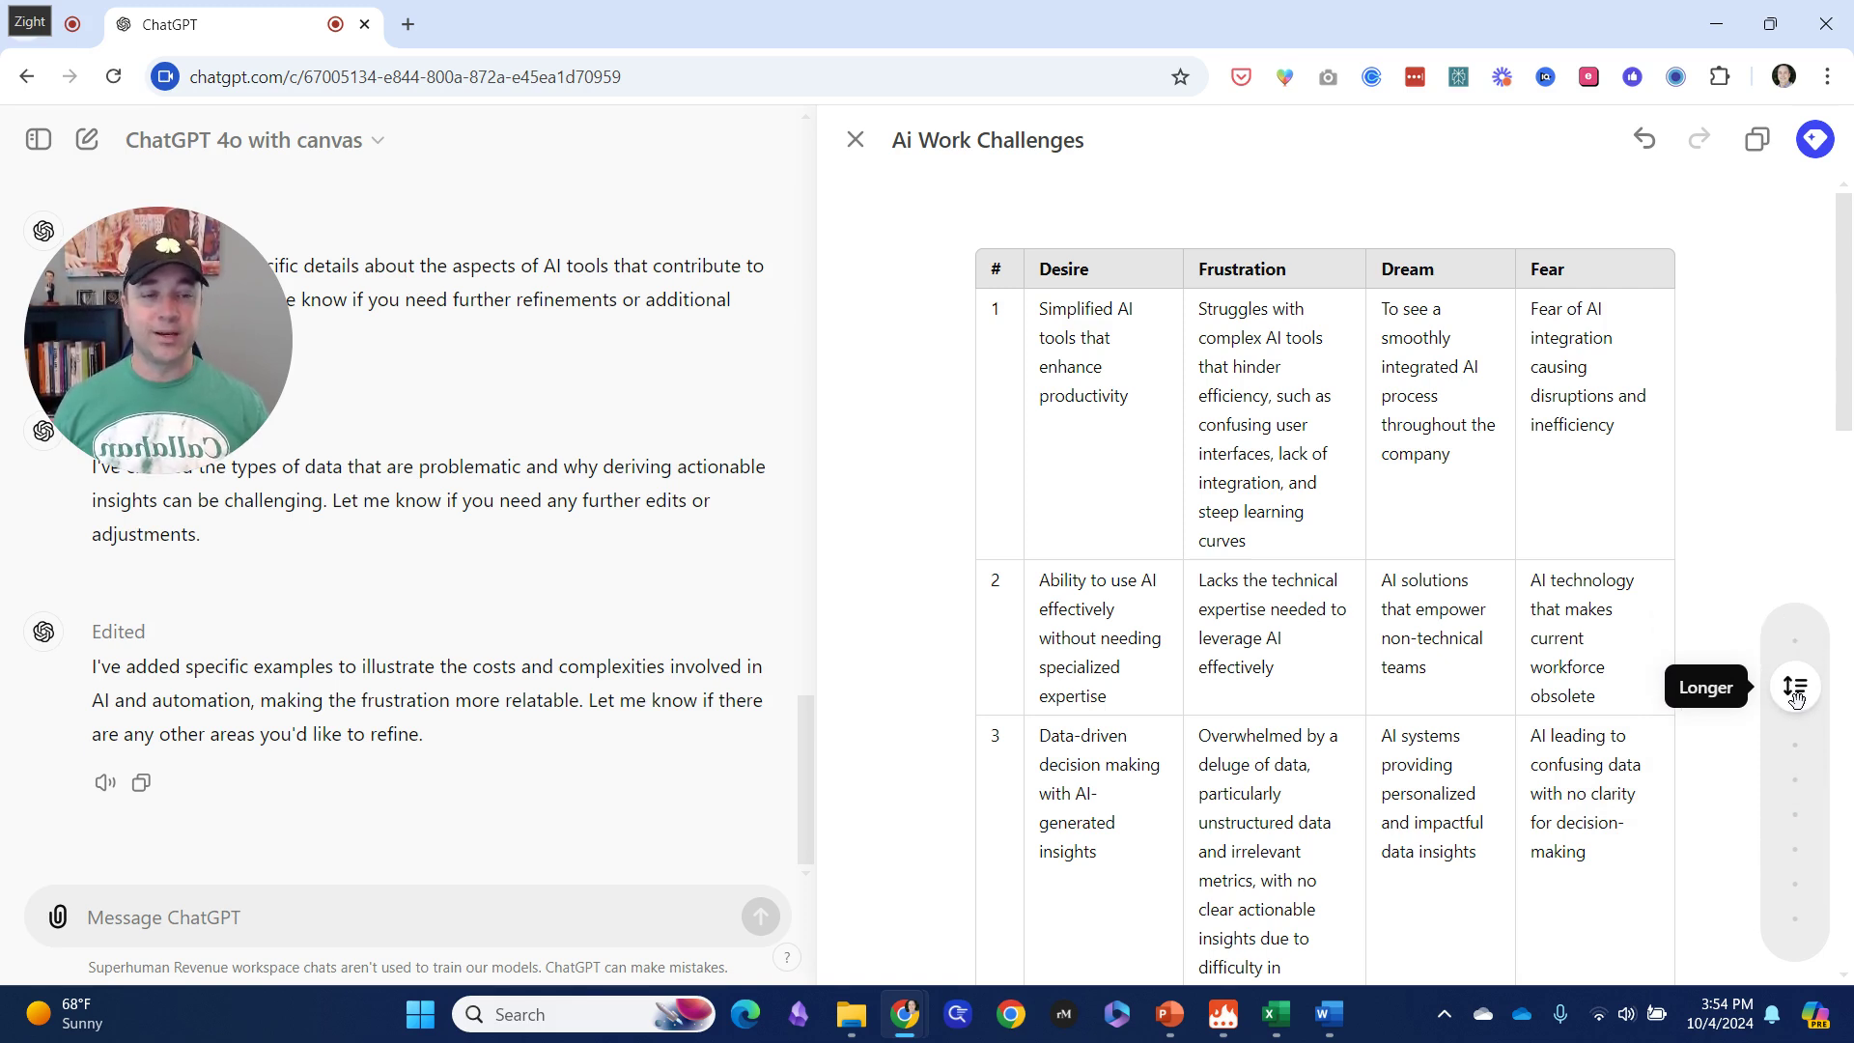
pyautogui.moveTo(1797, 715); pyautogui.dragTo(1795, 926)
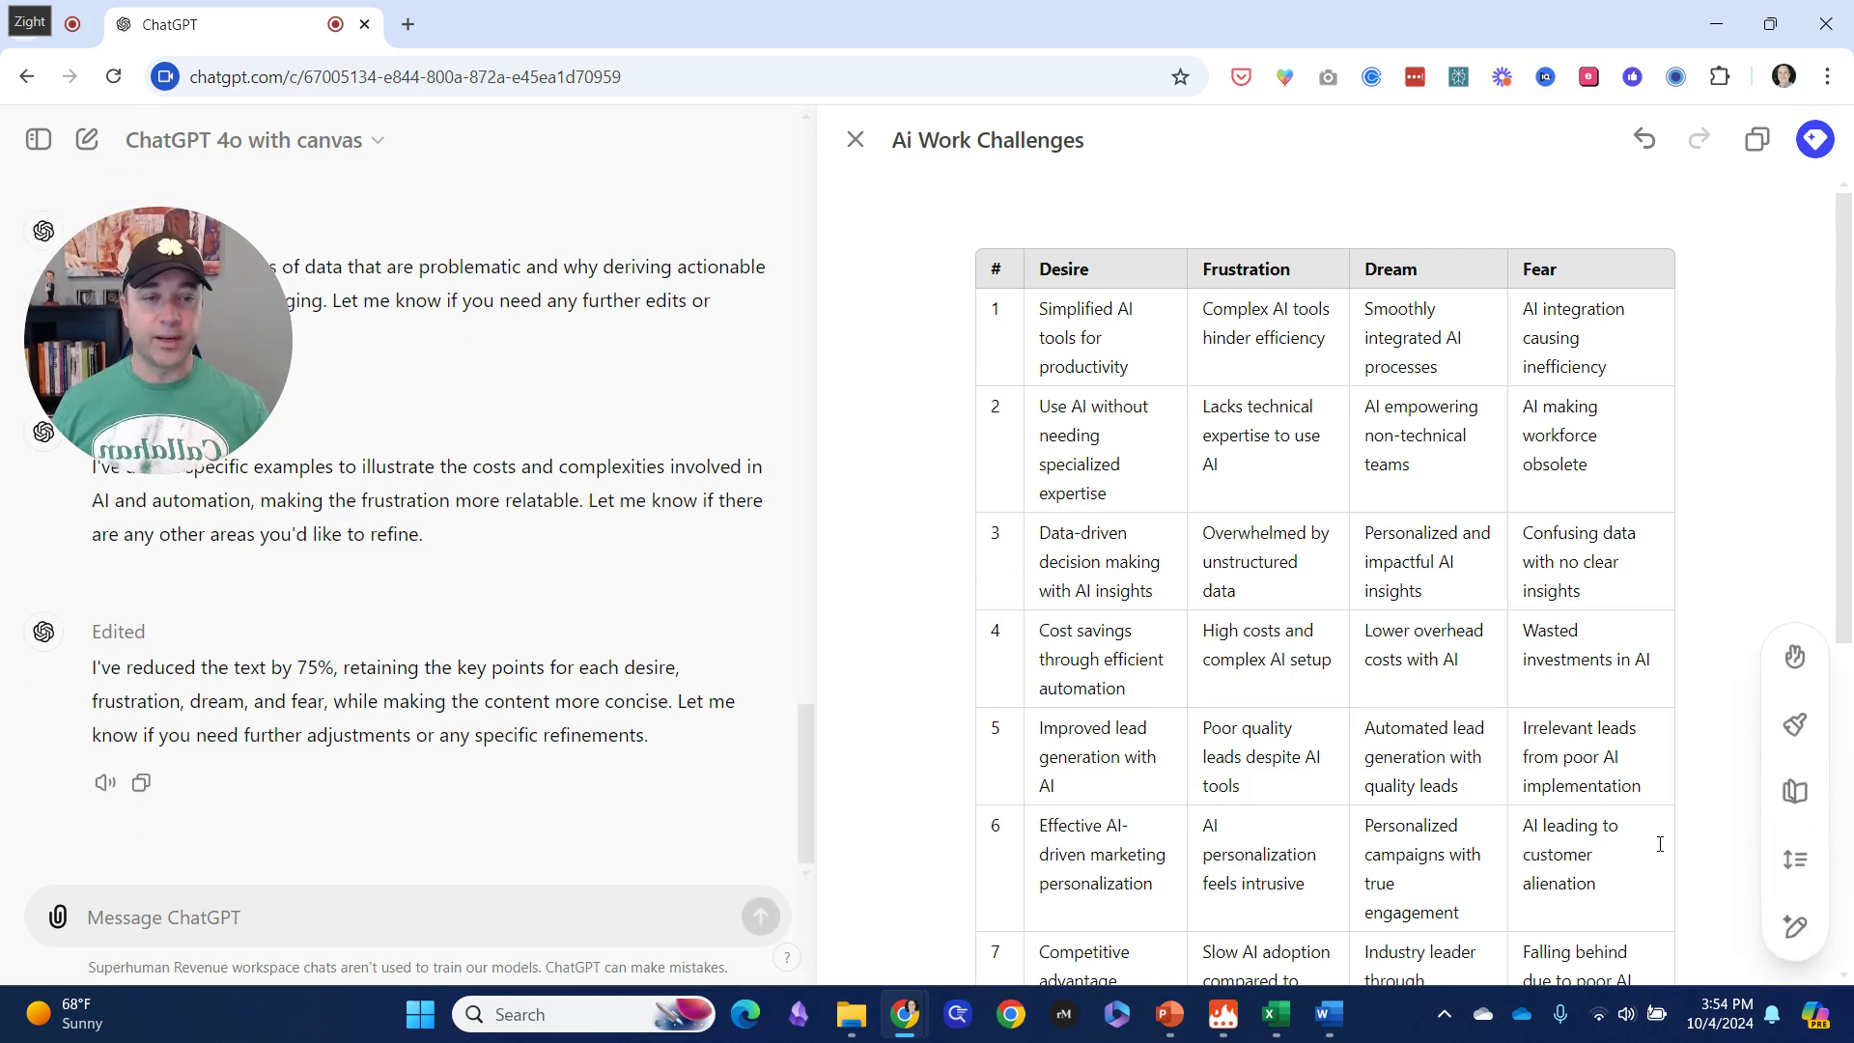
# Step: Expand the table text to the Longest length setting for maximum detail
pyautogui.click(1793, 874)
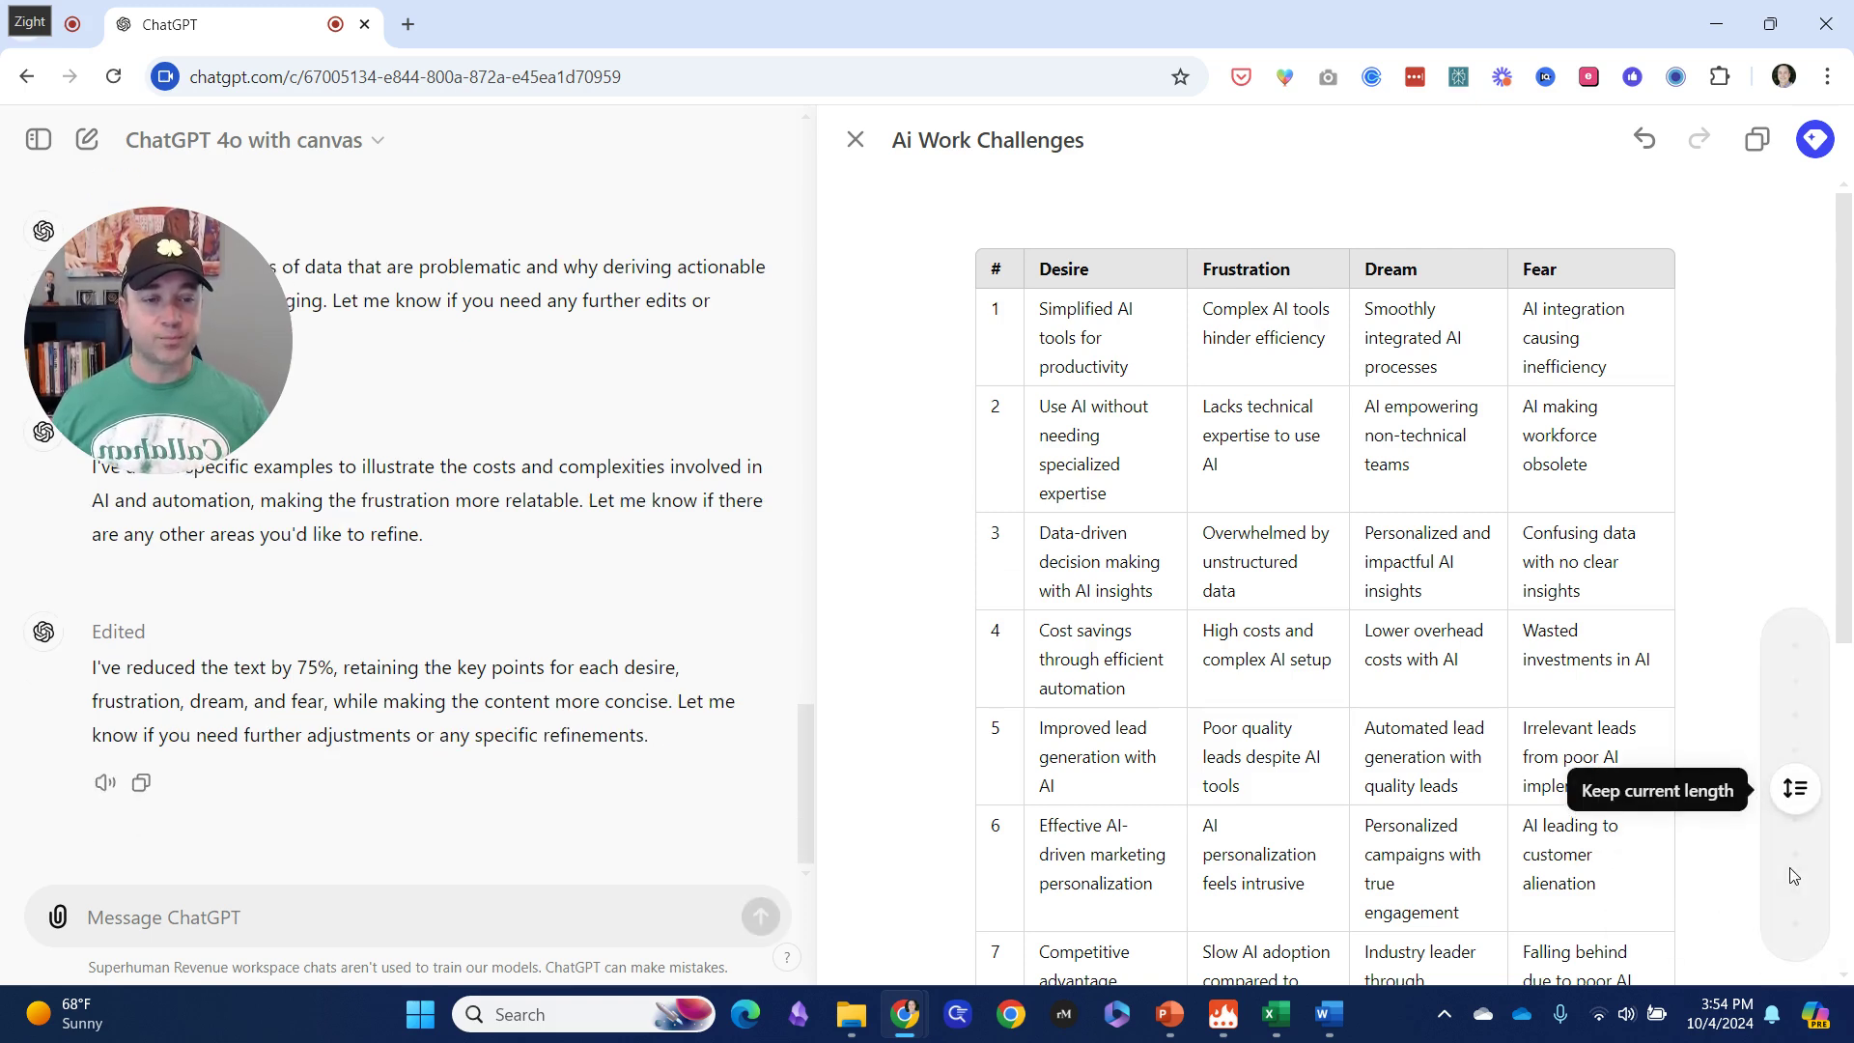
pyautogui.moveTo(1793, 785); pyautogui.dragTo(1794, 641)
pyautogui.click(1793, 641)
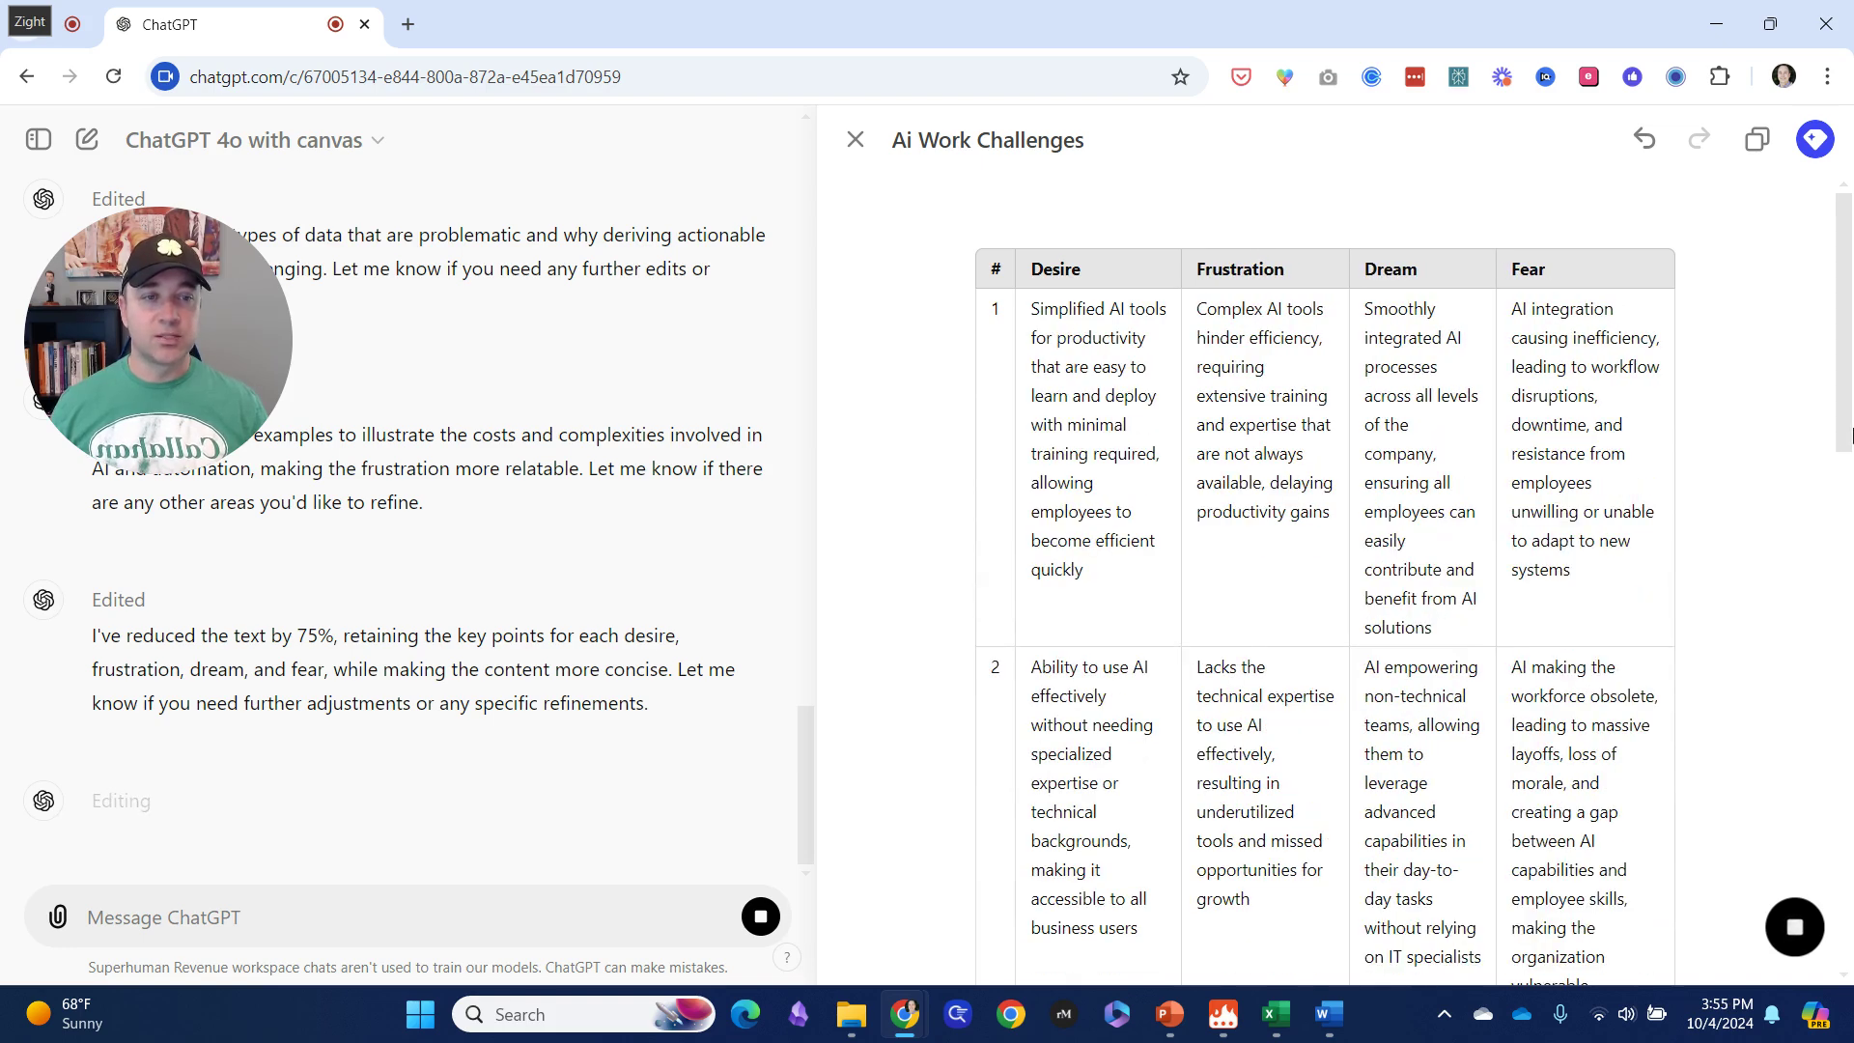
pyautogui.moveTo(1850, 271); pyautogui.dragTo(1838, 359)
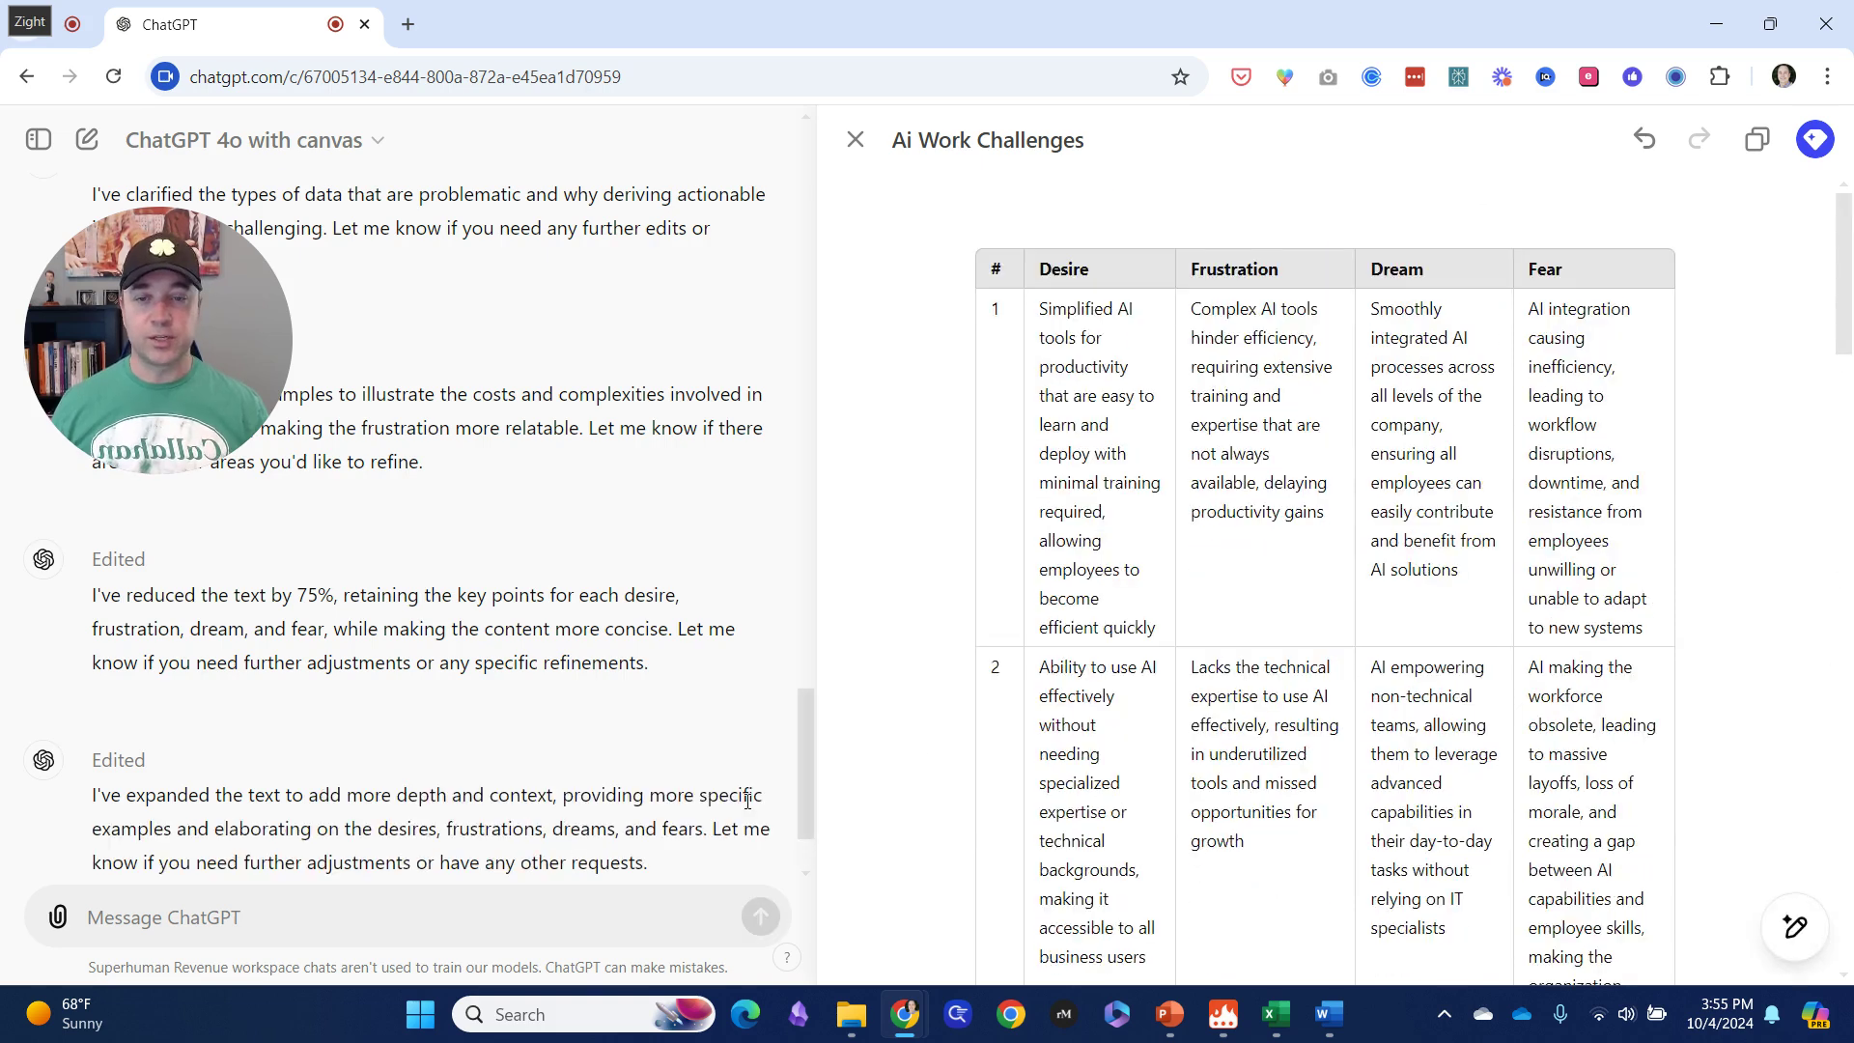
# Step: Apply the row 1 suggestion splitting the Desire into two sentences about overall productivity
pyautogui.scroll(-2, 797, 730)
pyautogui.moveTo(1794, 929)
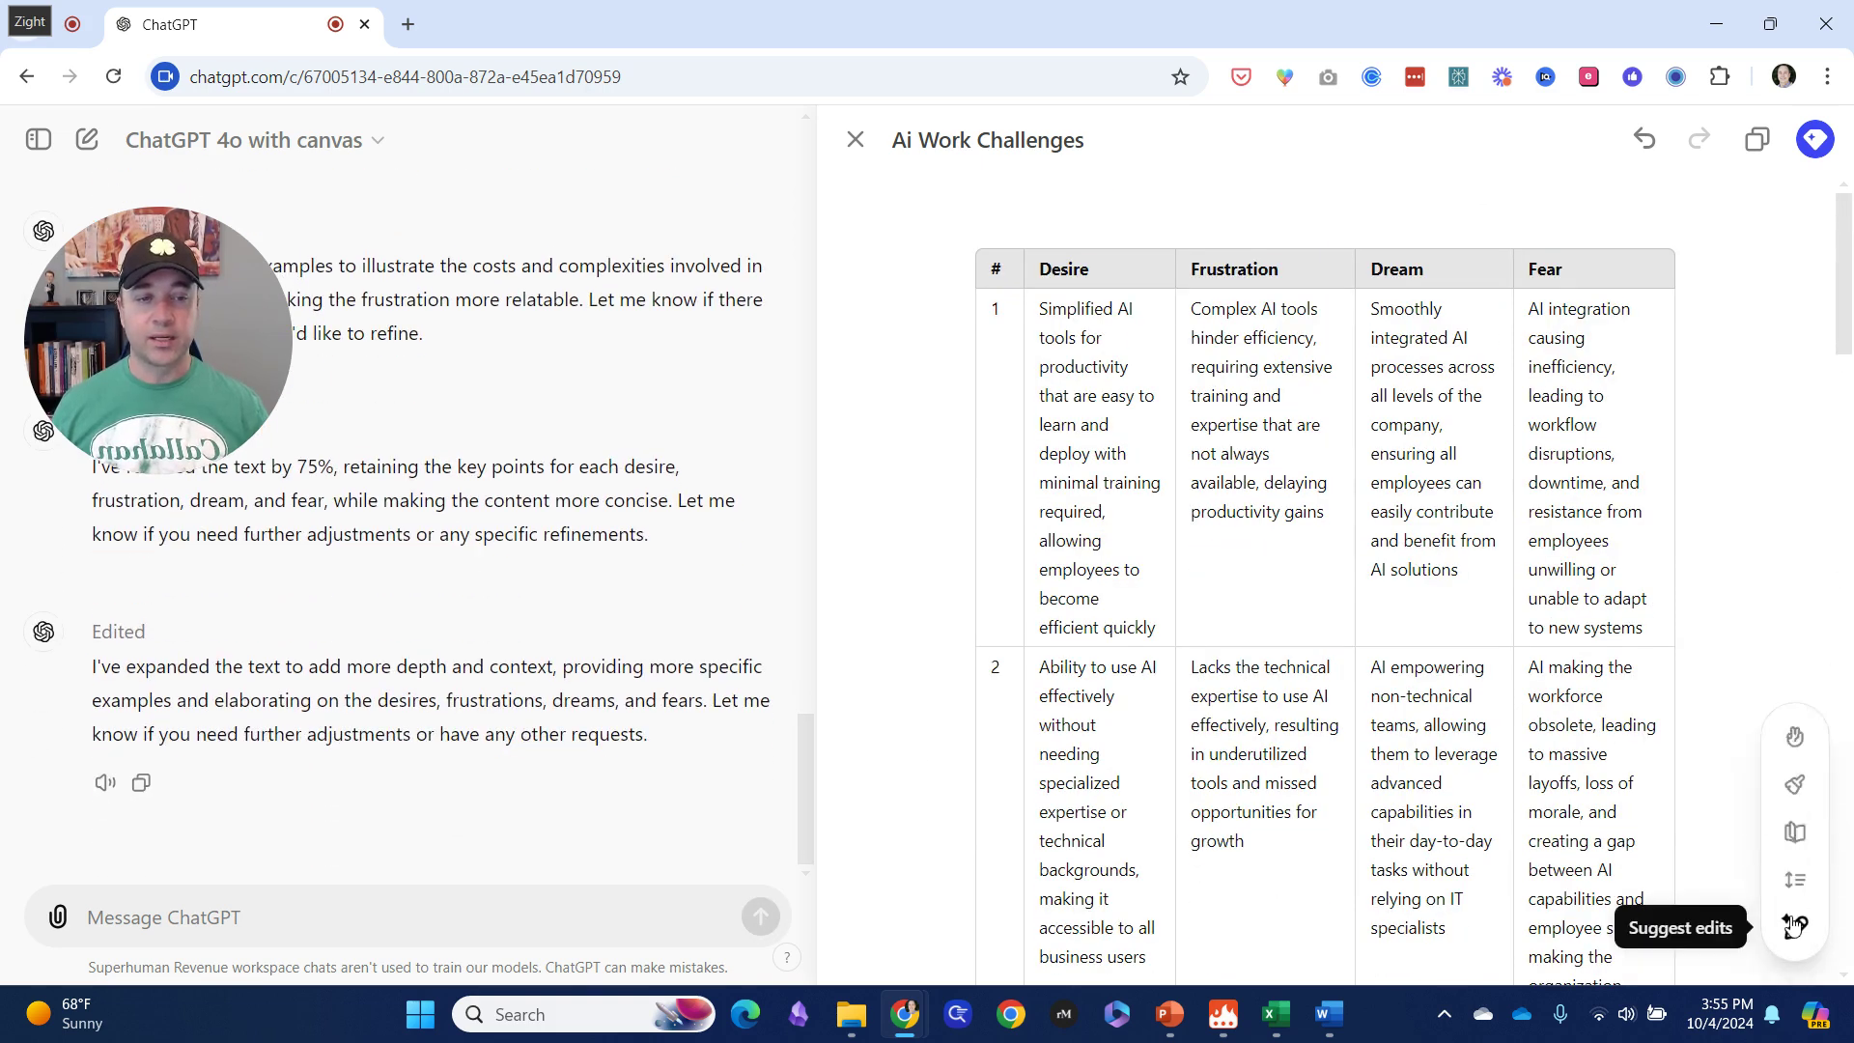
pyautogui.click(1794, 933)
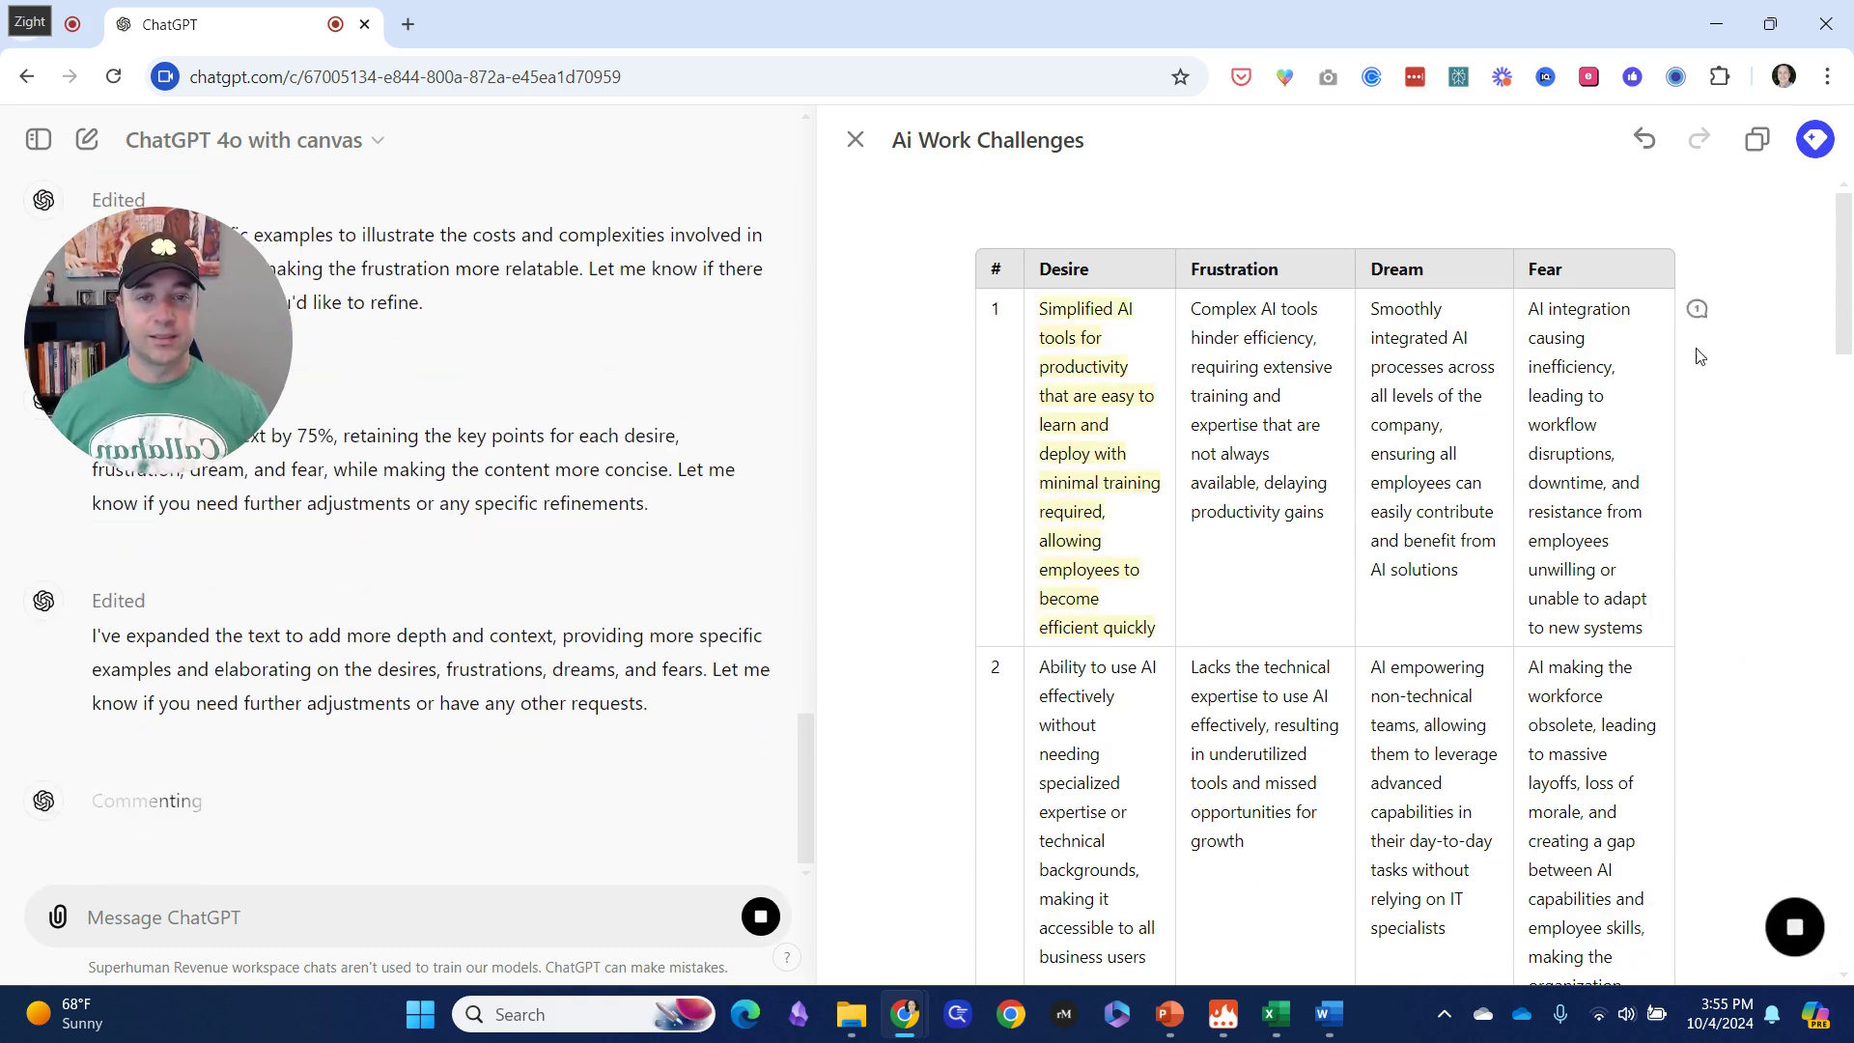
pyautogui.click(1699, 312)
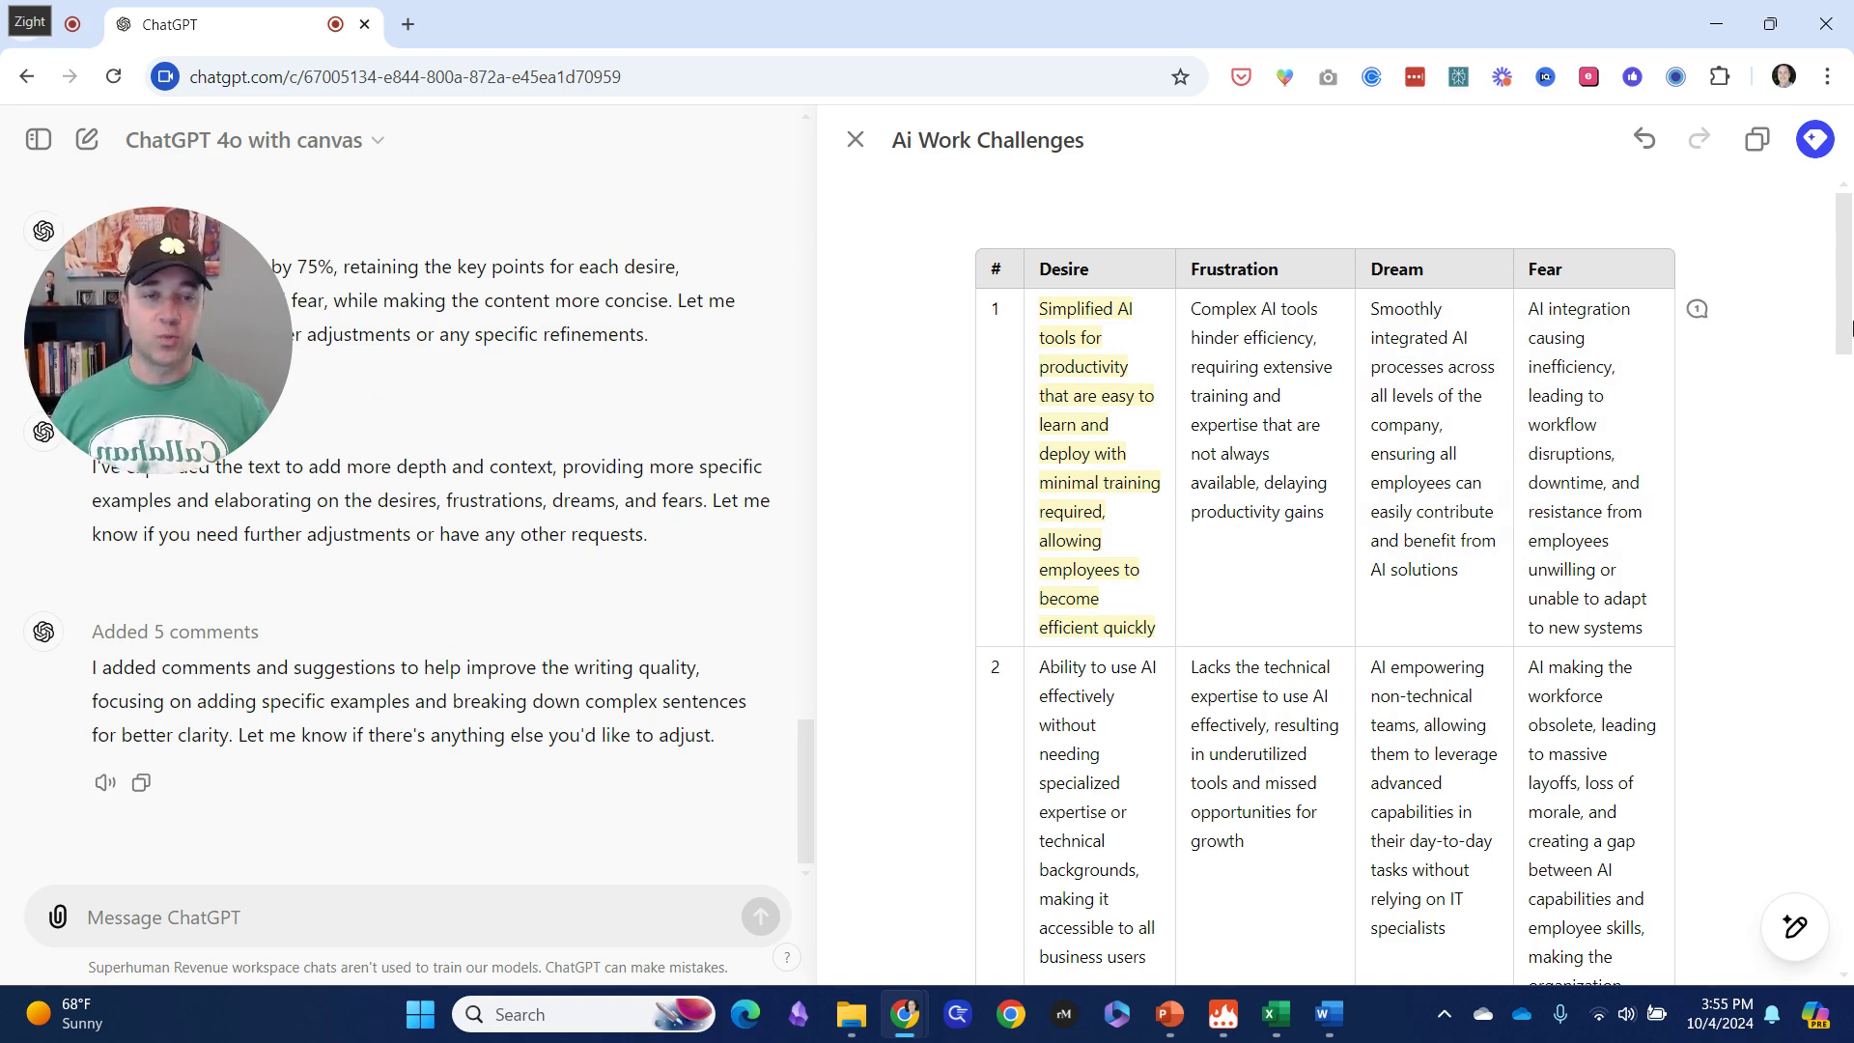
pyautogui.click(1699, 312)
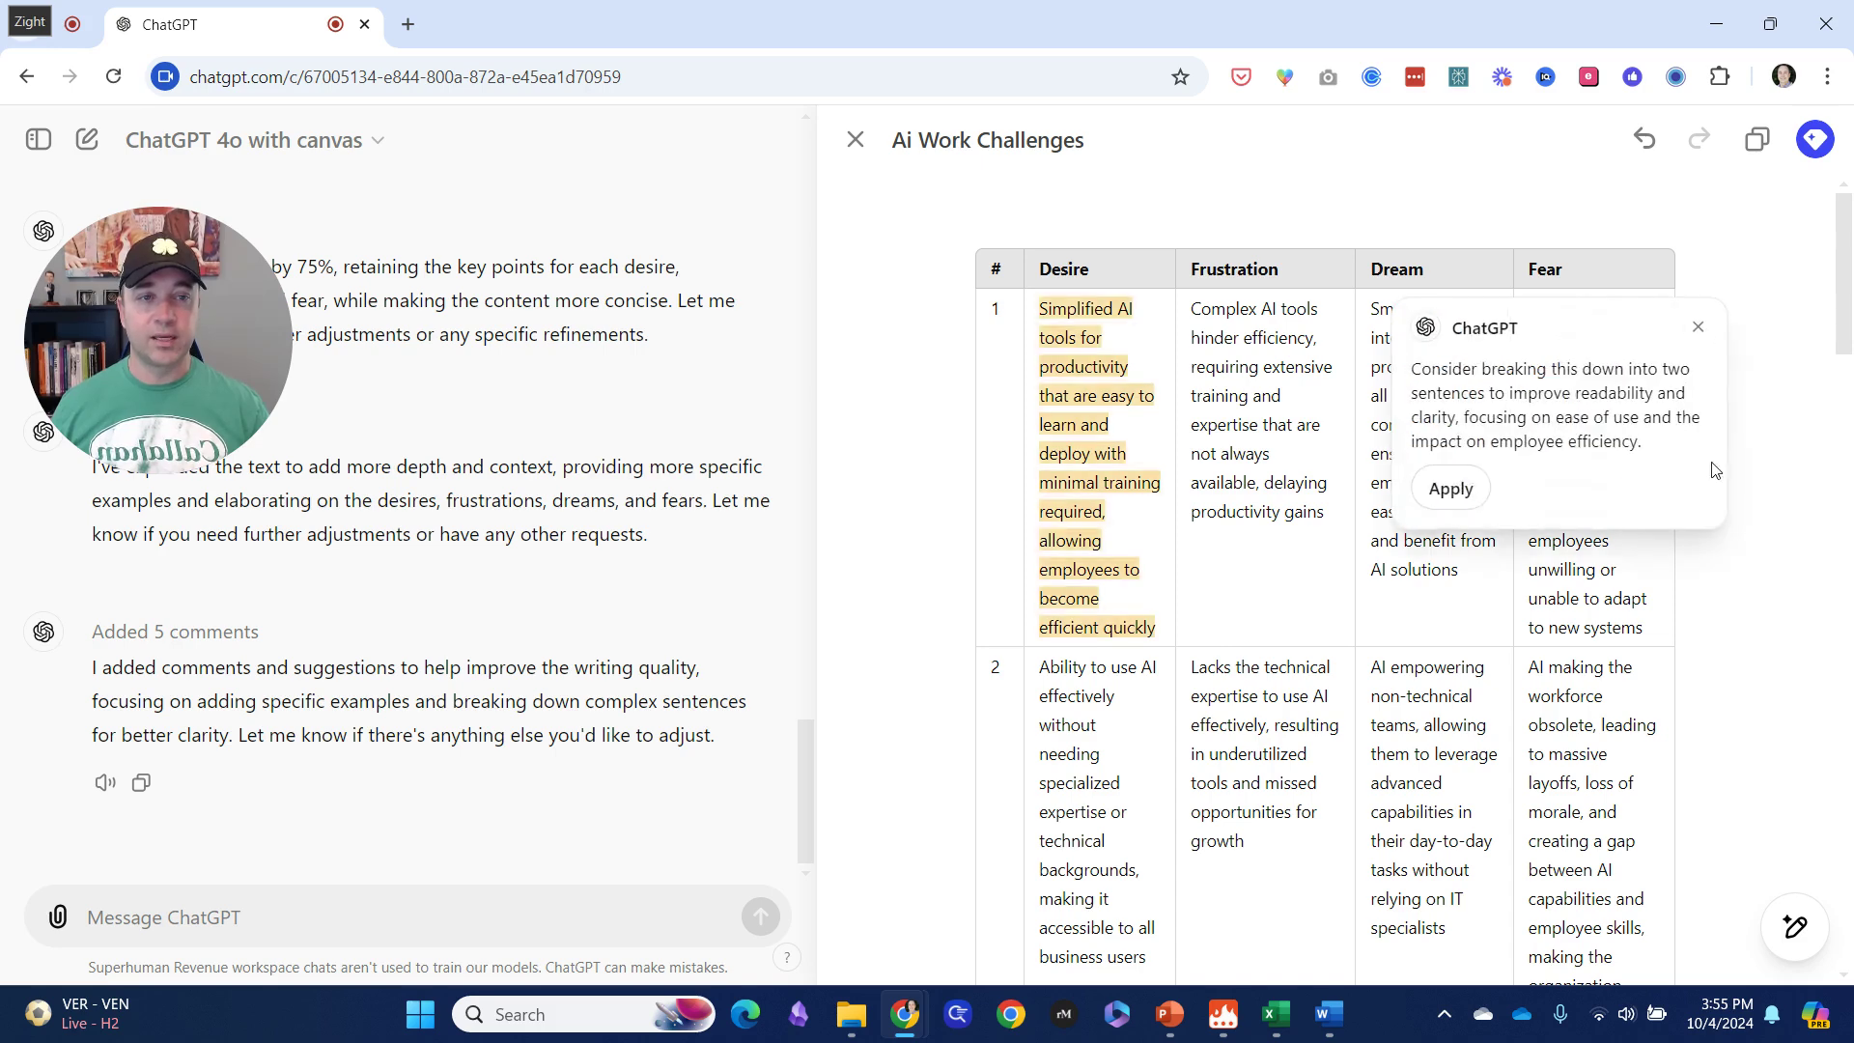
pyautogui.click(1445, 484)
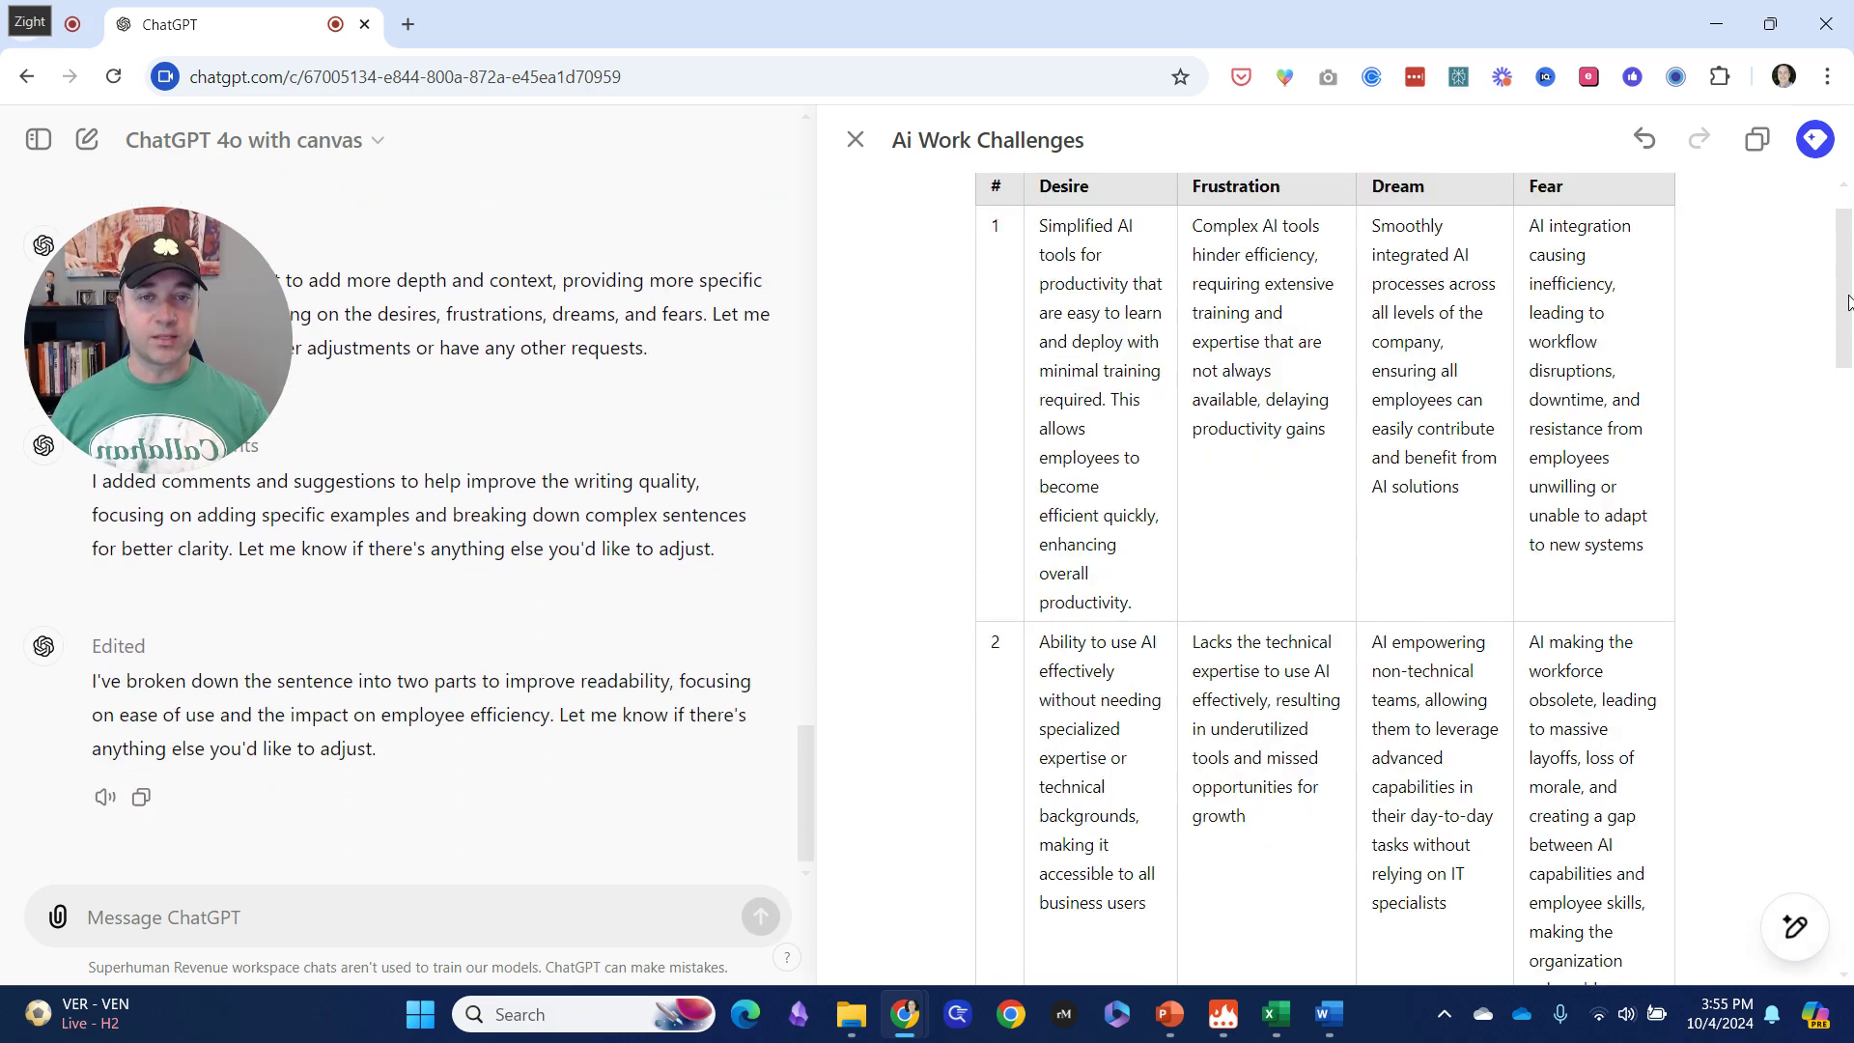
# Step: Step back through previous versions to the original detailed table and restore it
pyautogui.moveTo(1796, 935)
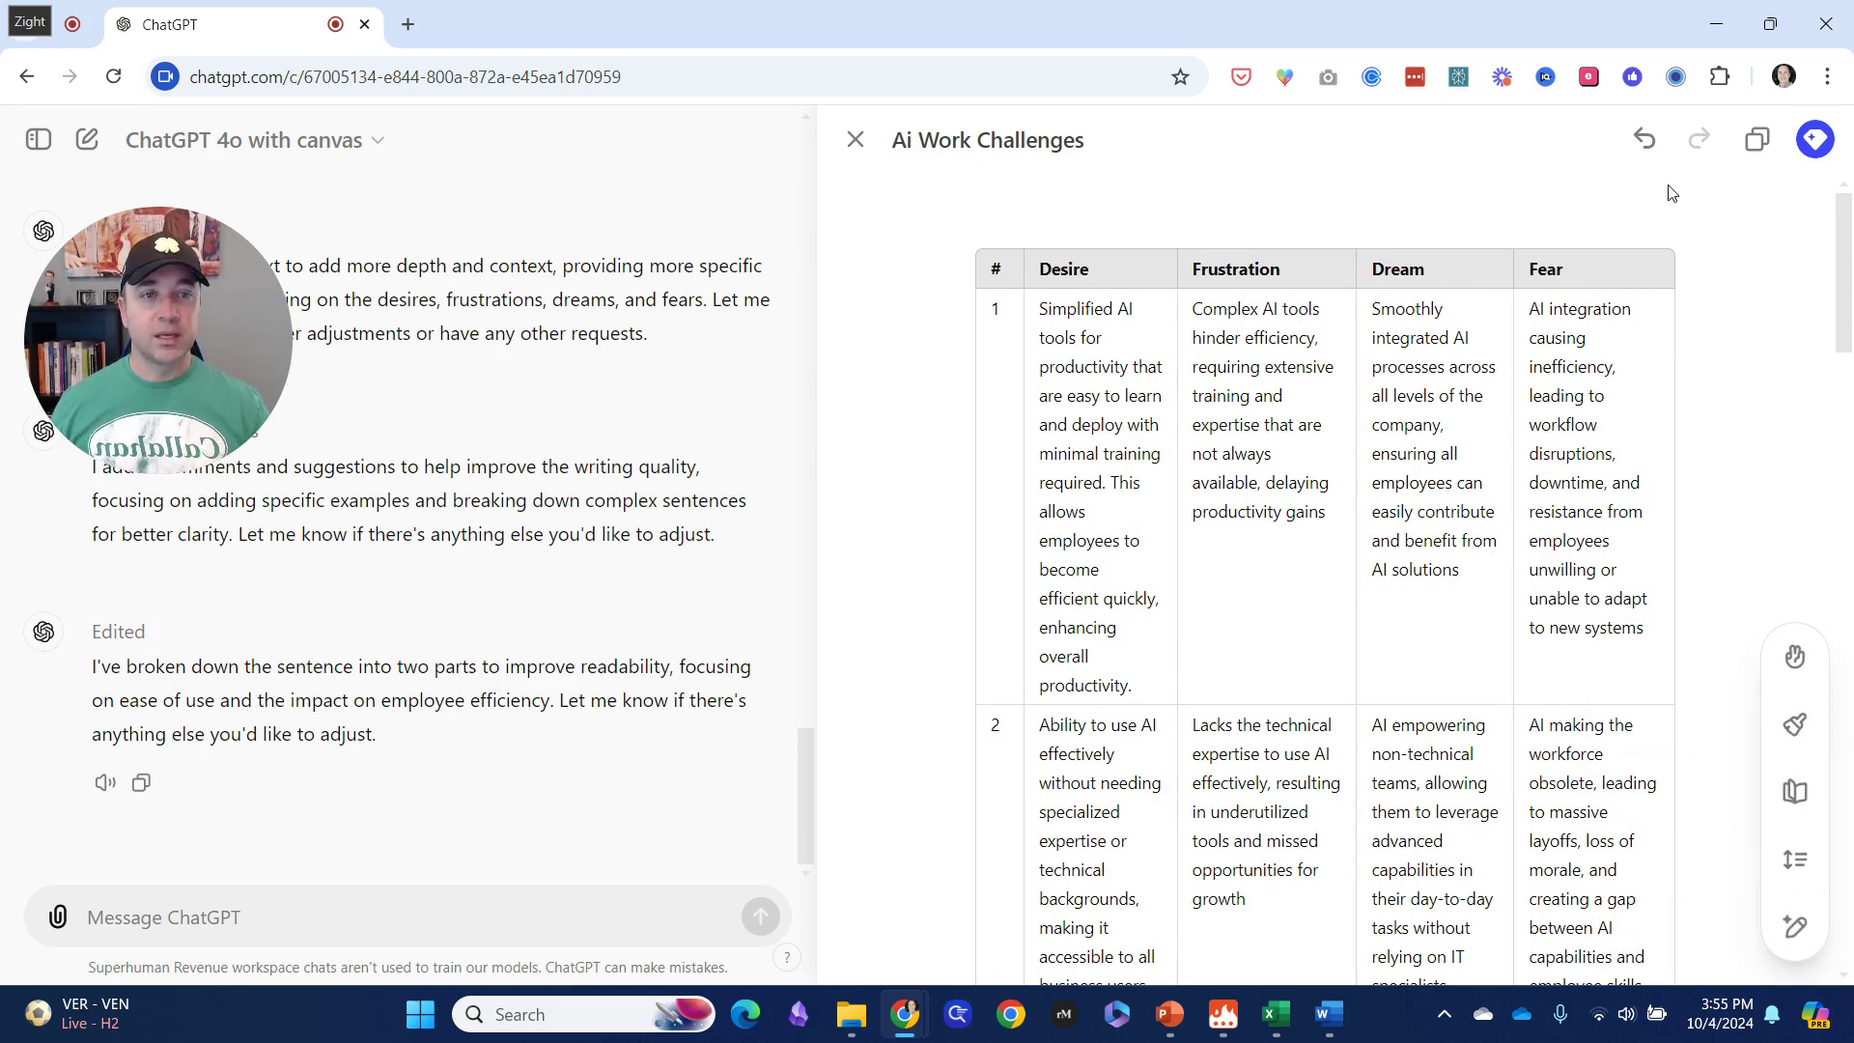
pyautogui.click(1644, 142)
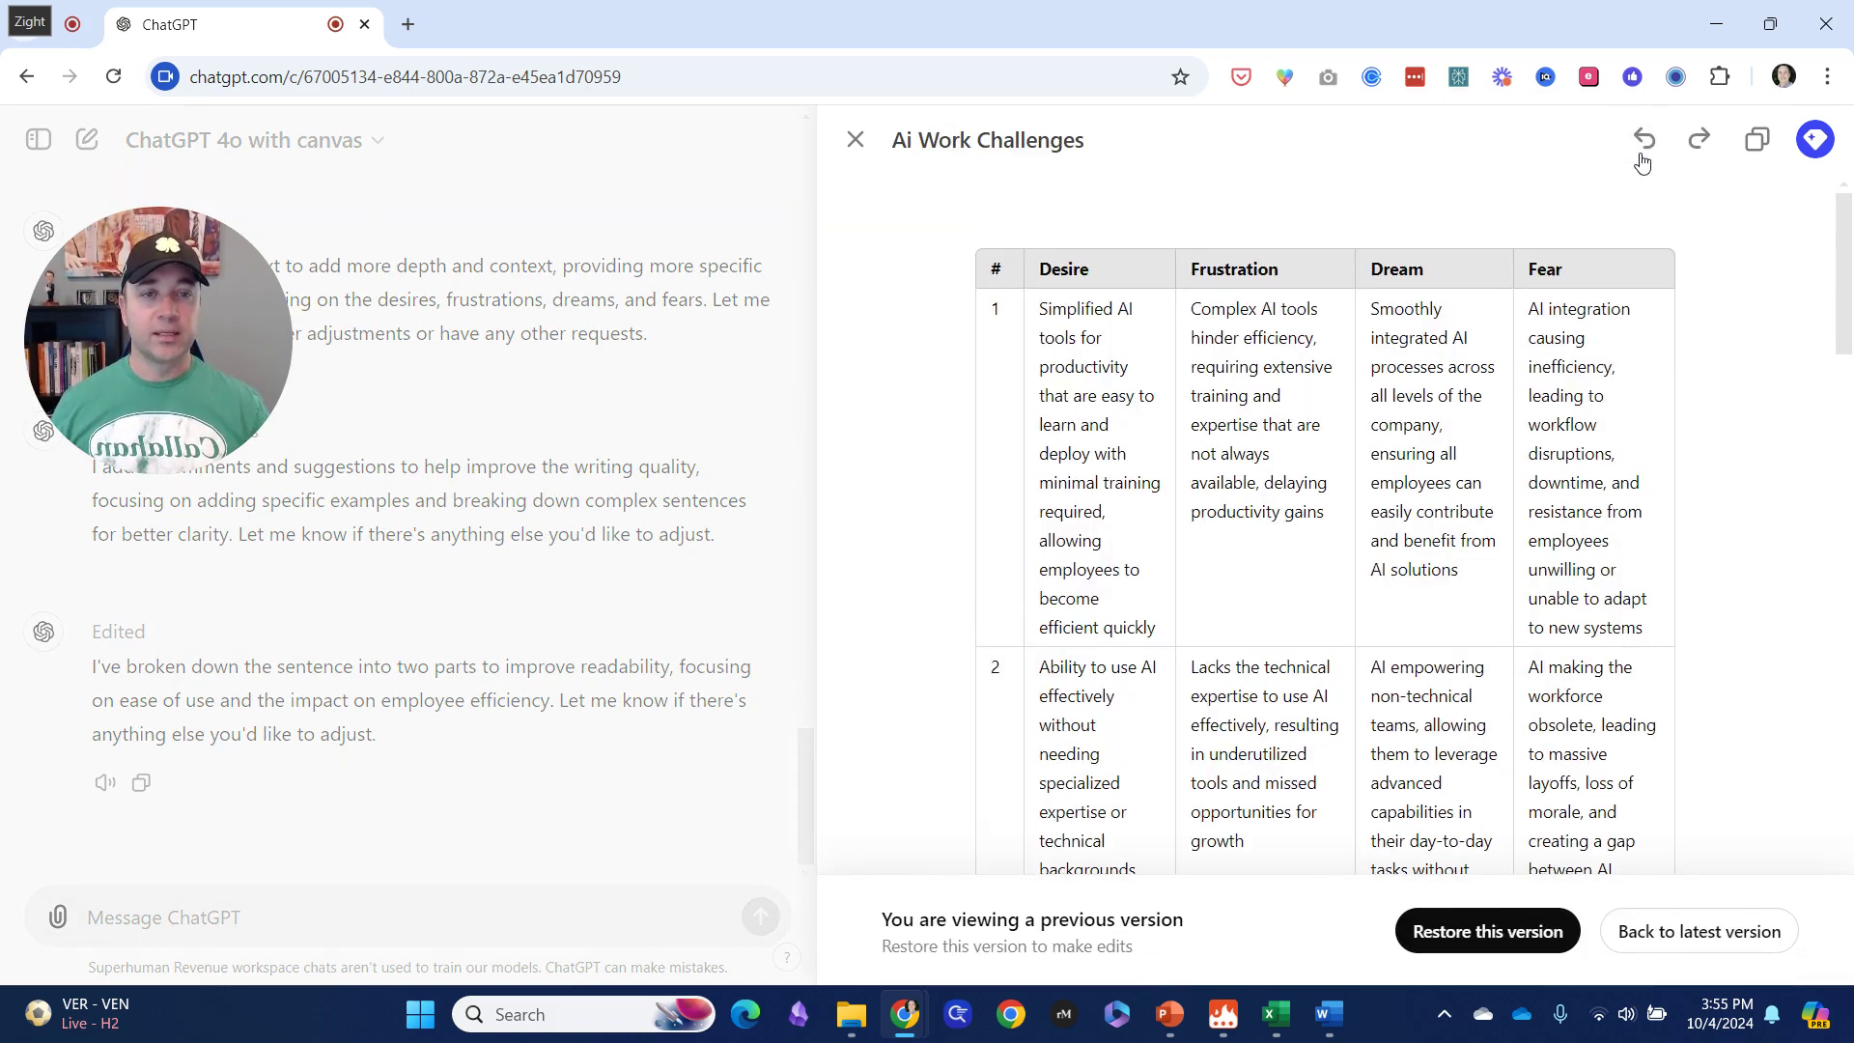
pyautogui.click(1644, 153)
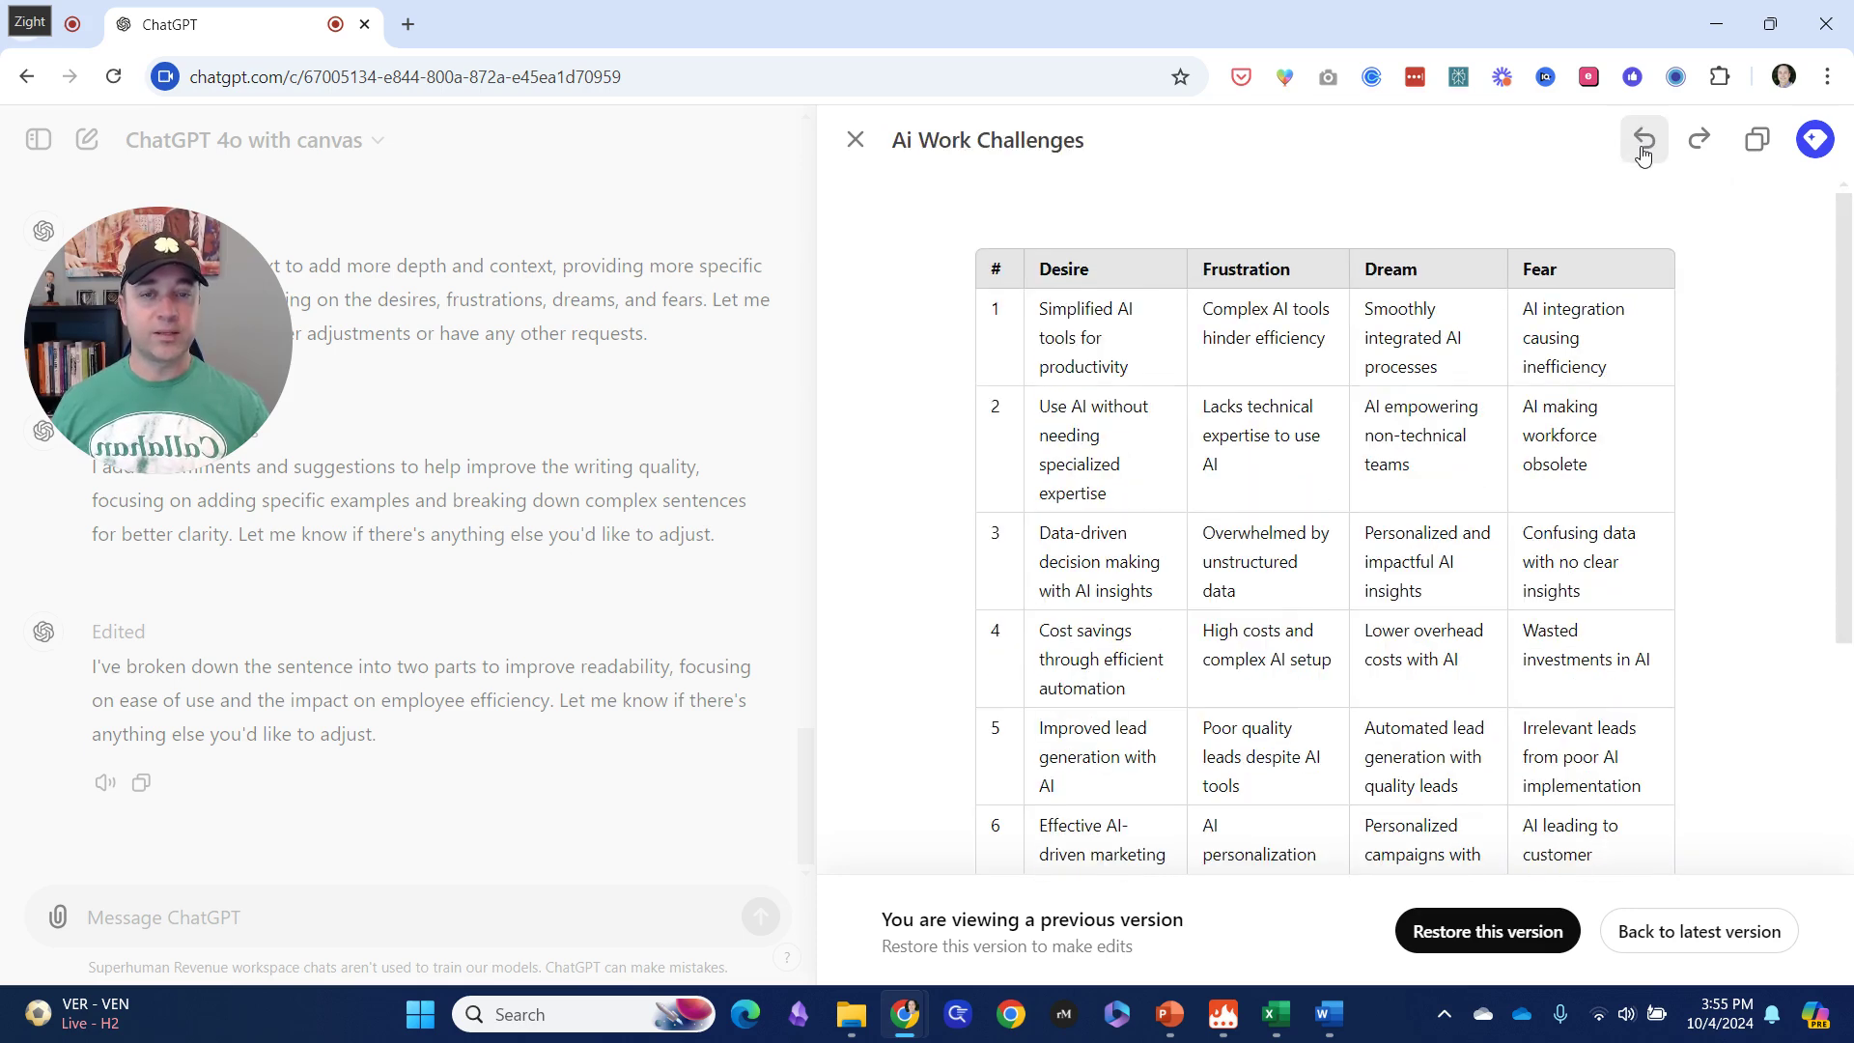
pyautogui.click(1644, 152)
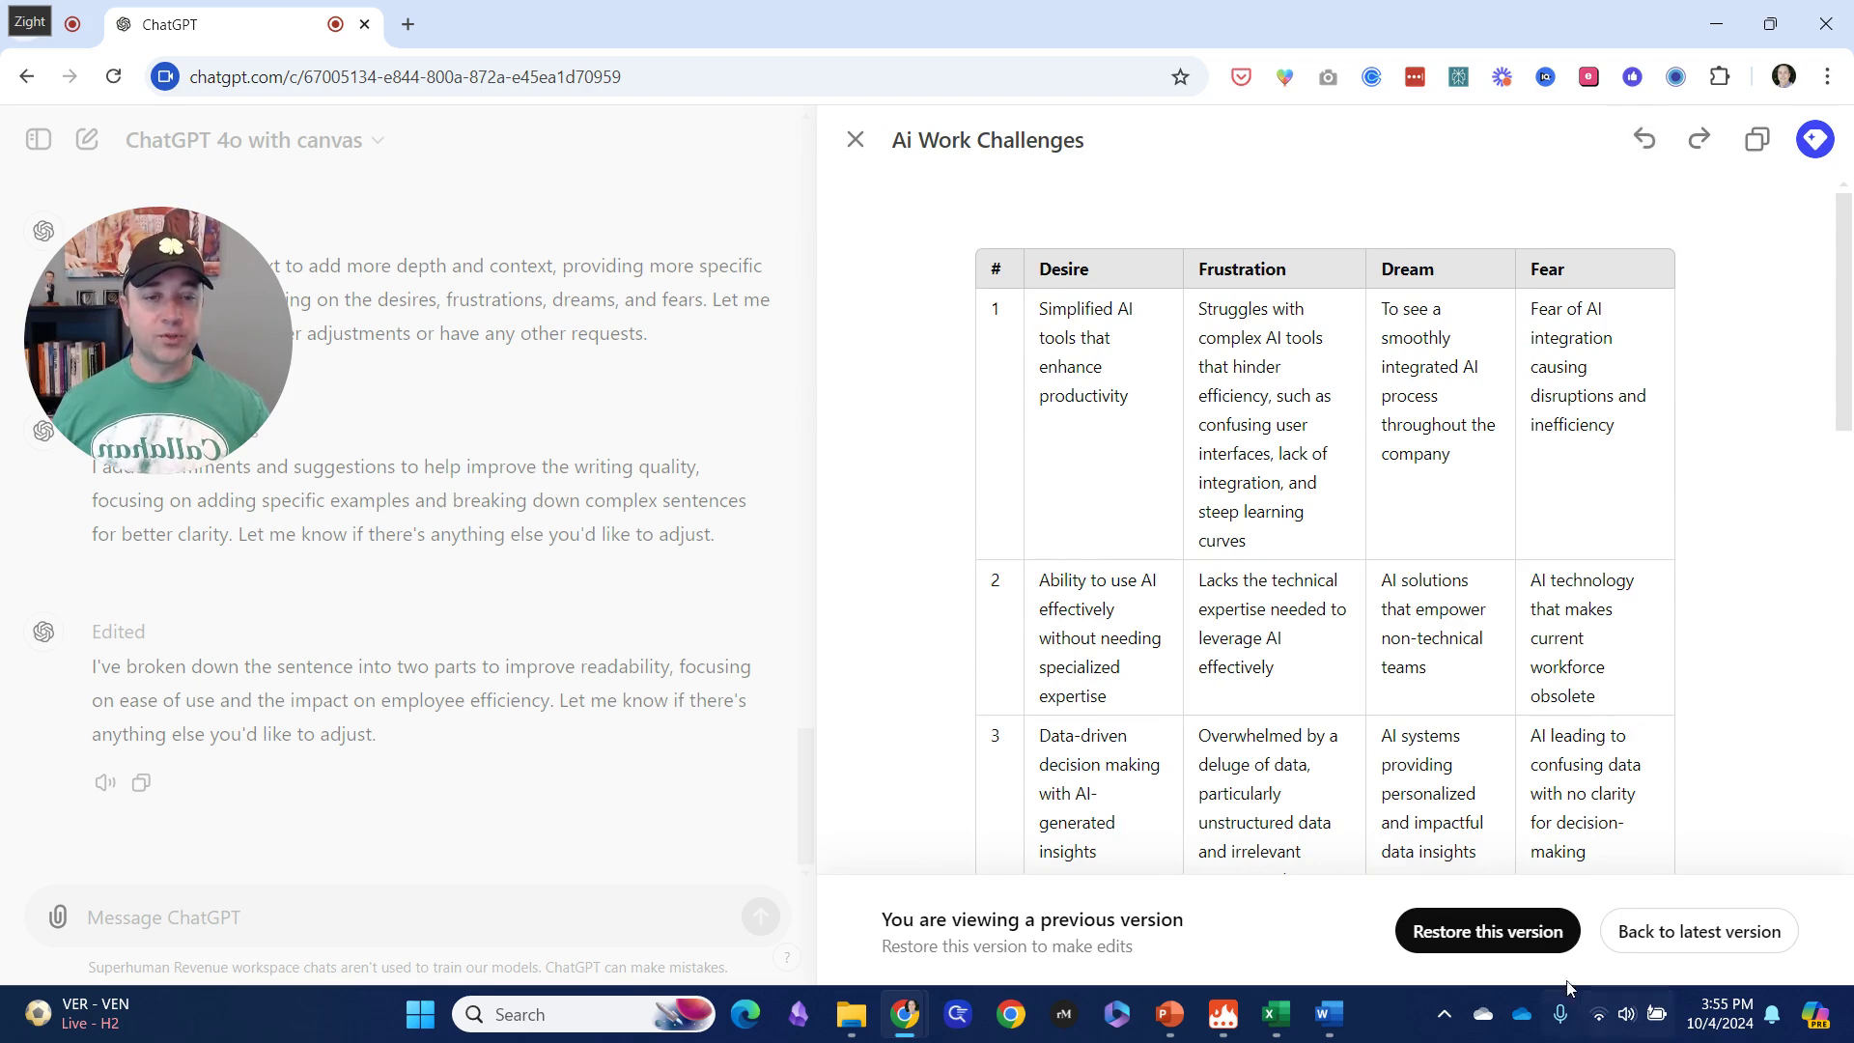
pyautogui.click(1535, 932)
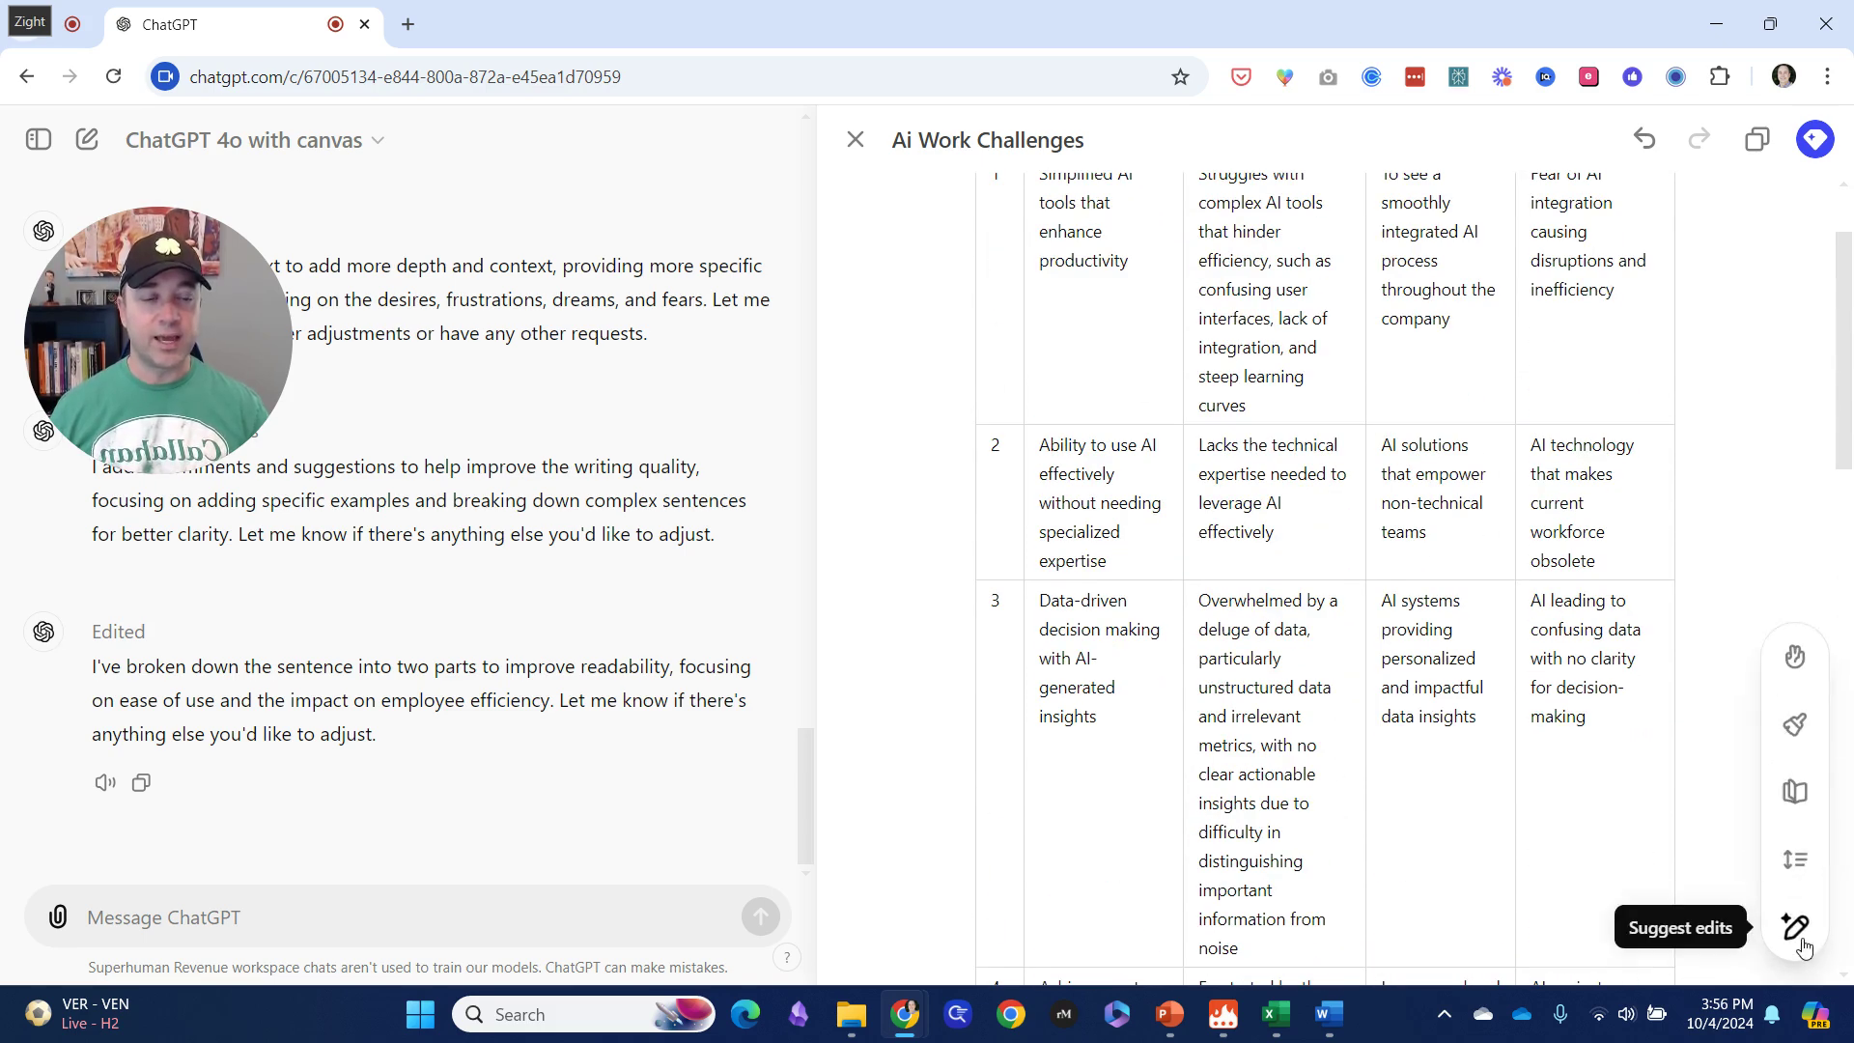
# Step: Set the table's reading level to Middle School so row 1 reads 'Easy-to-use AI tools'
pyautogui.click(1796, 791)
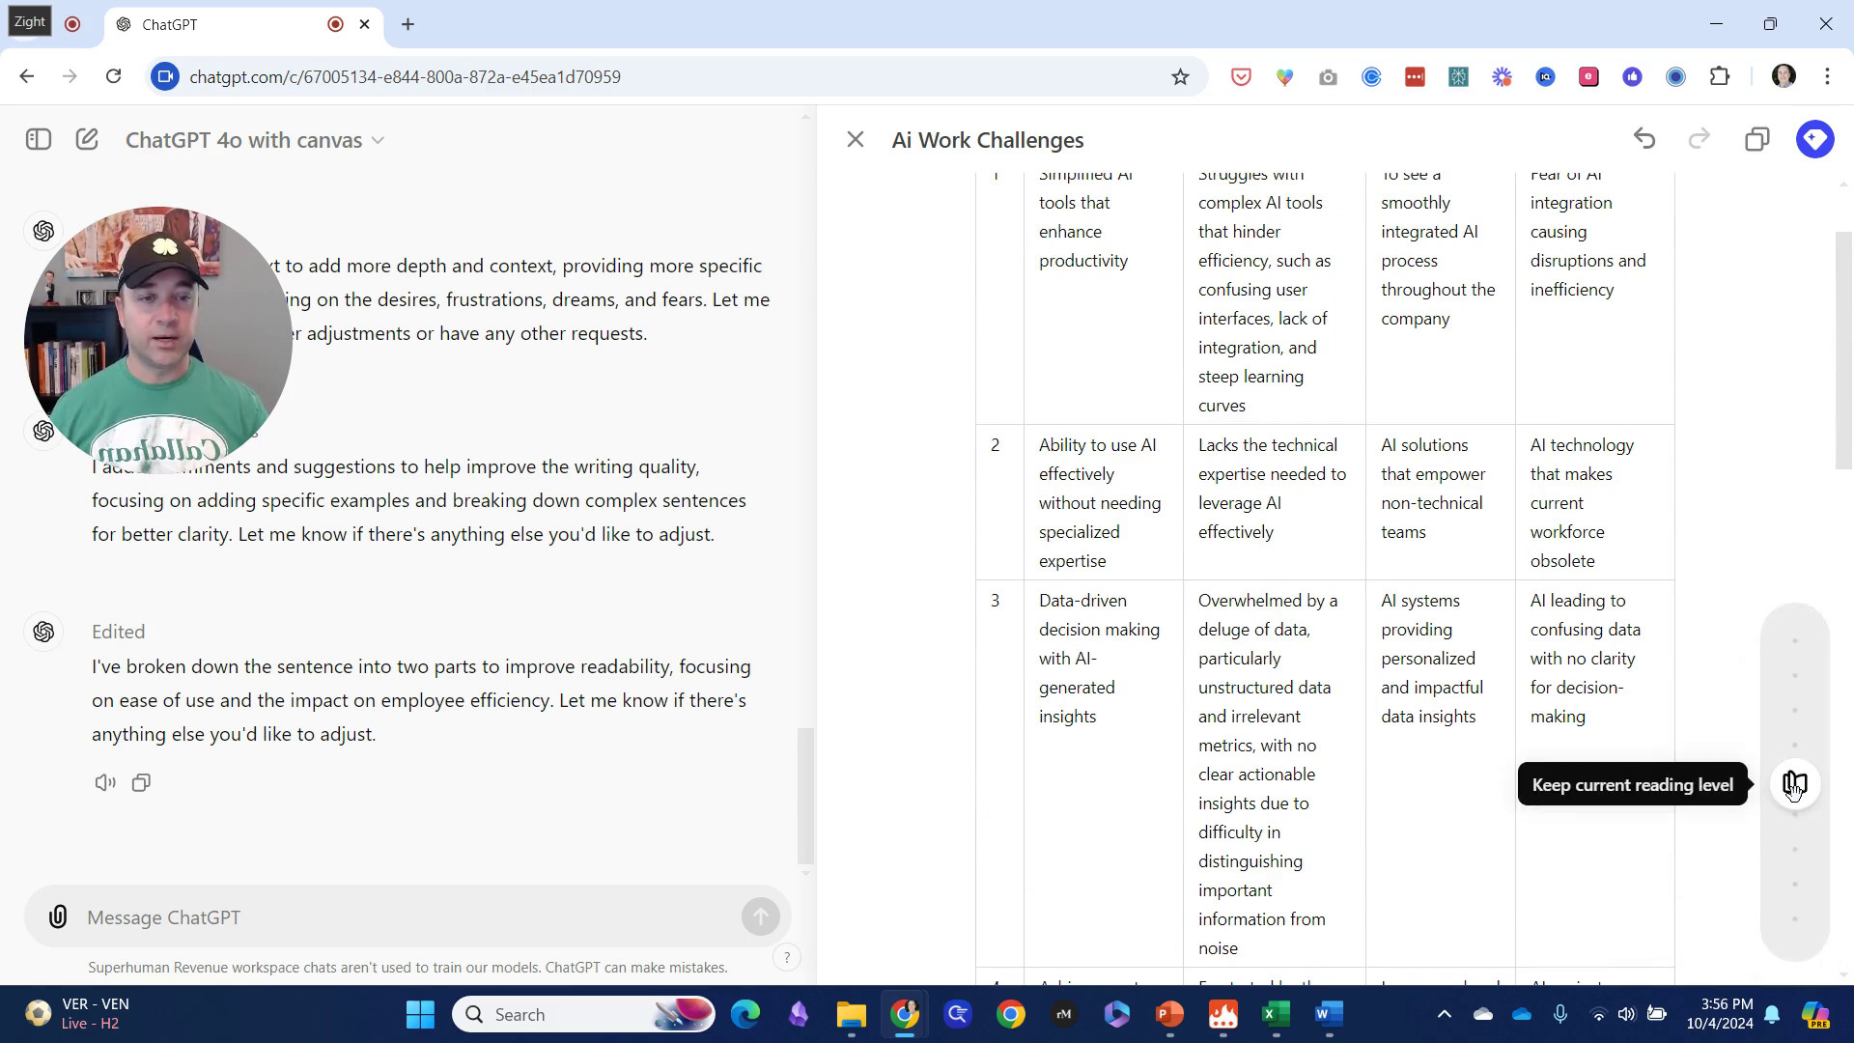
pyautogui.moveTo(1794, 790); pyautogui.dragTo(1799, 905)
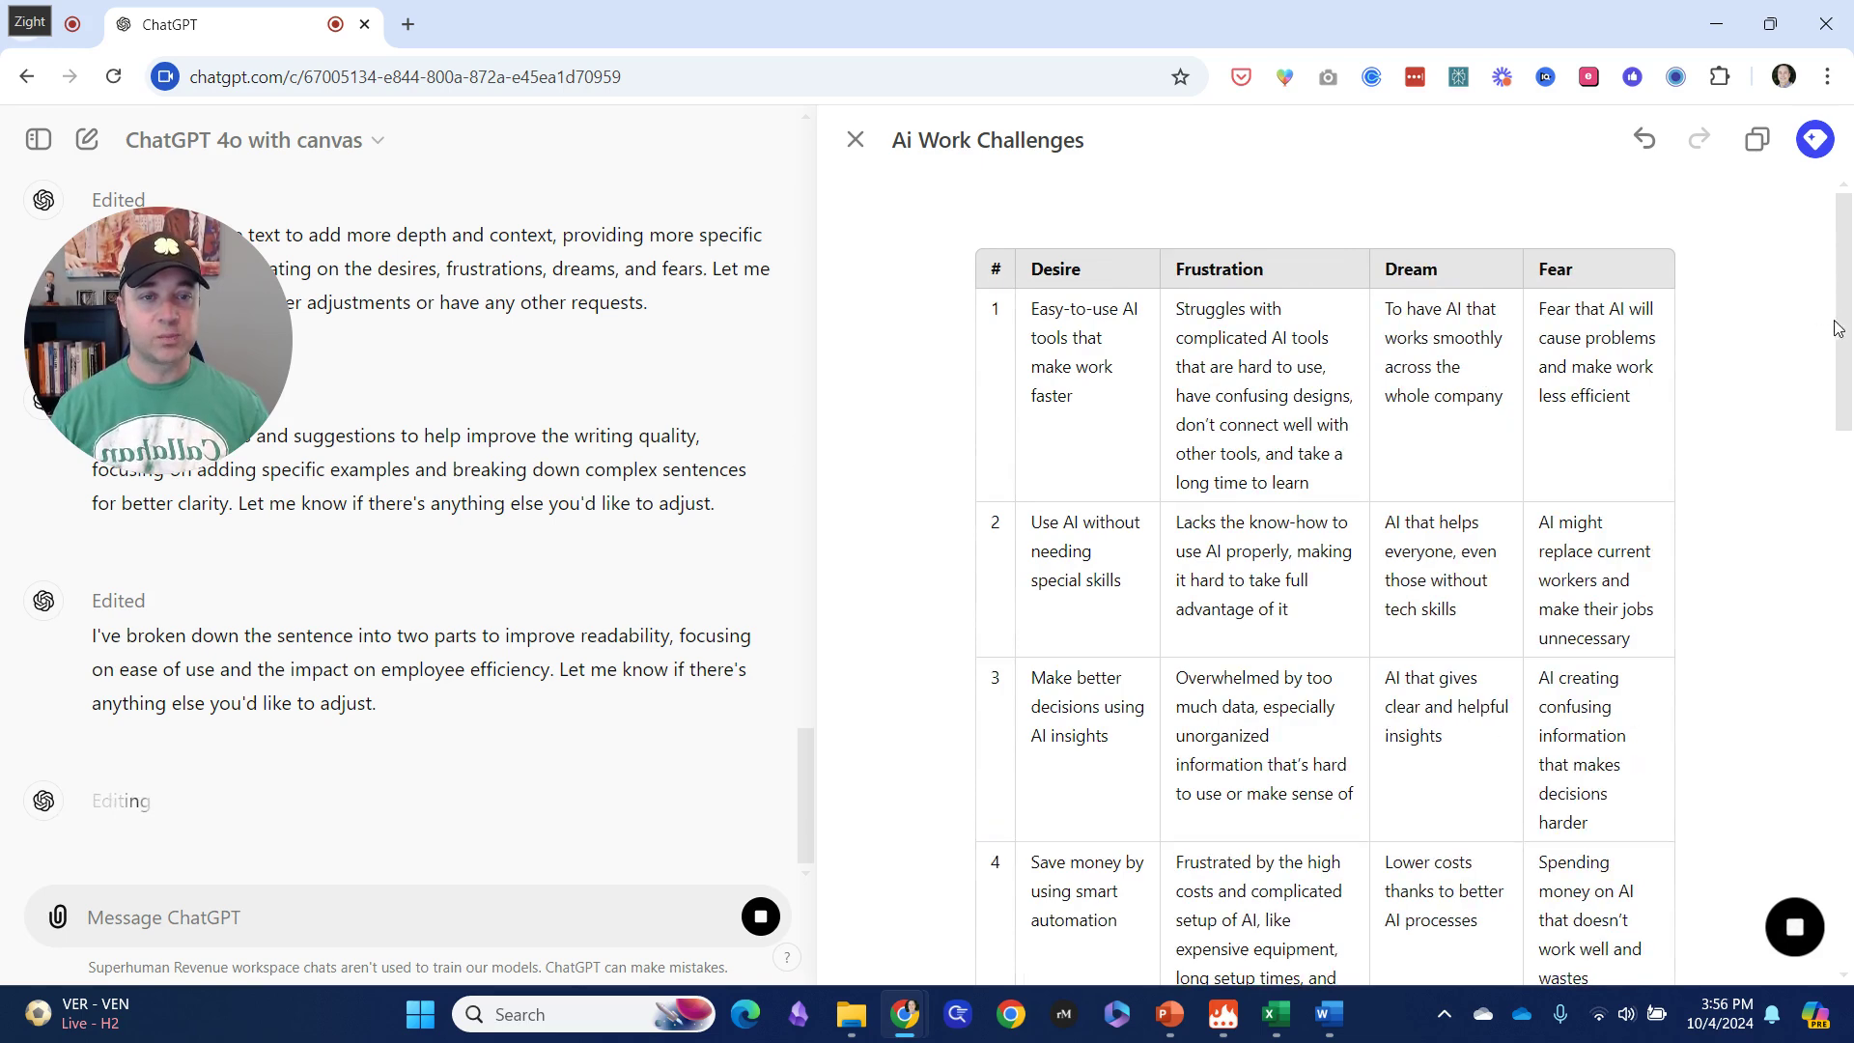
pyautogui.moveTo(1846, 280); pyautogui.dragTo(1846, 356)
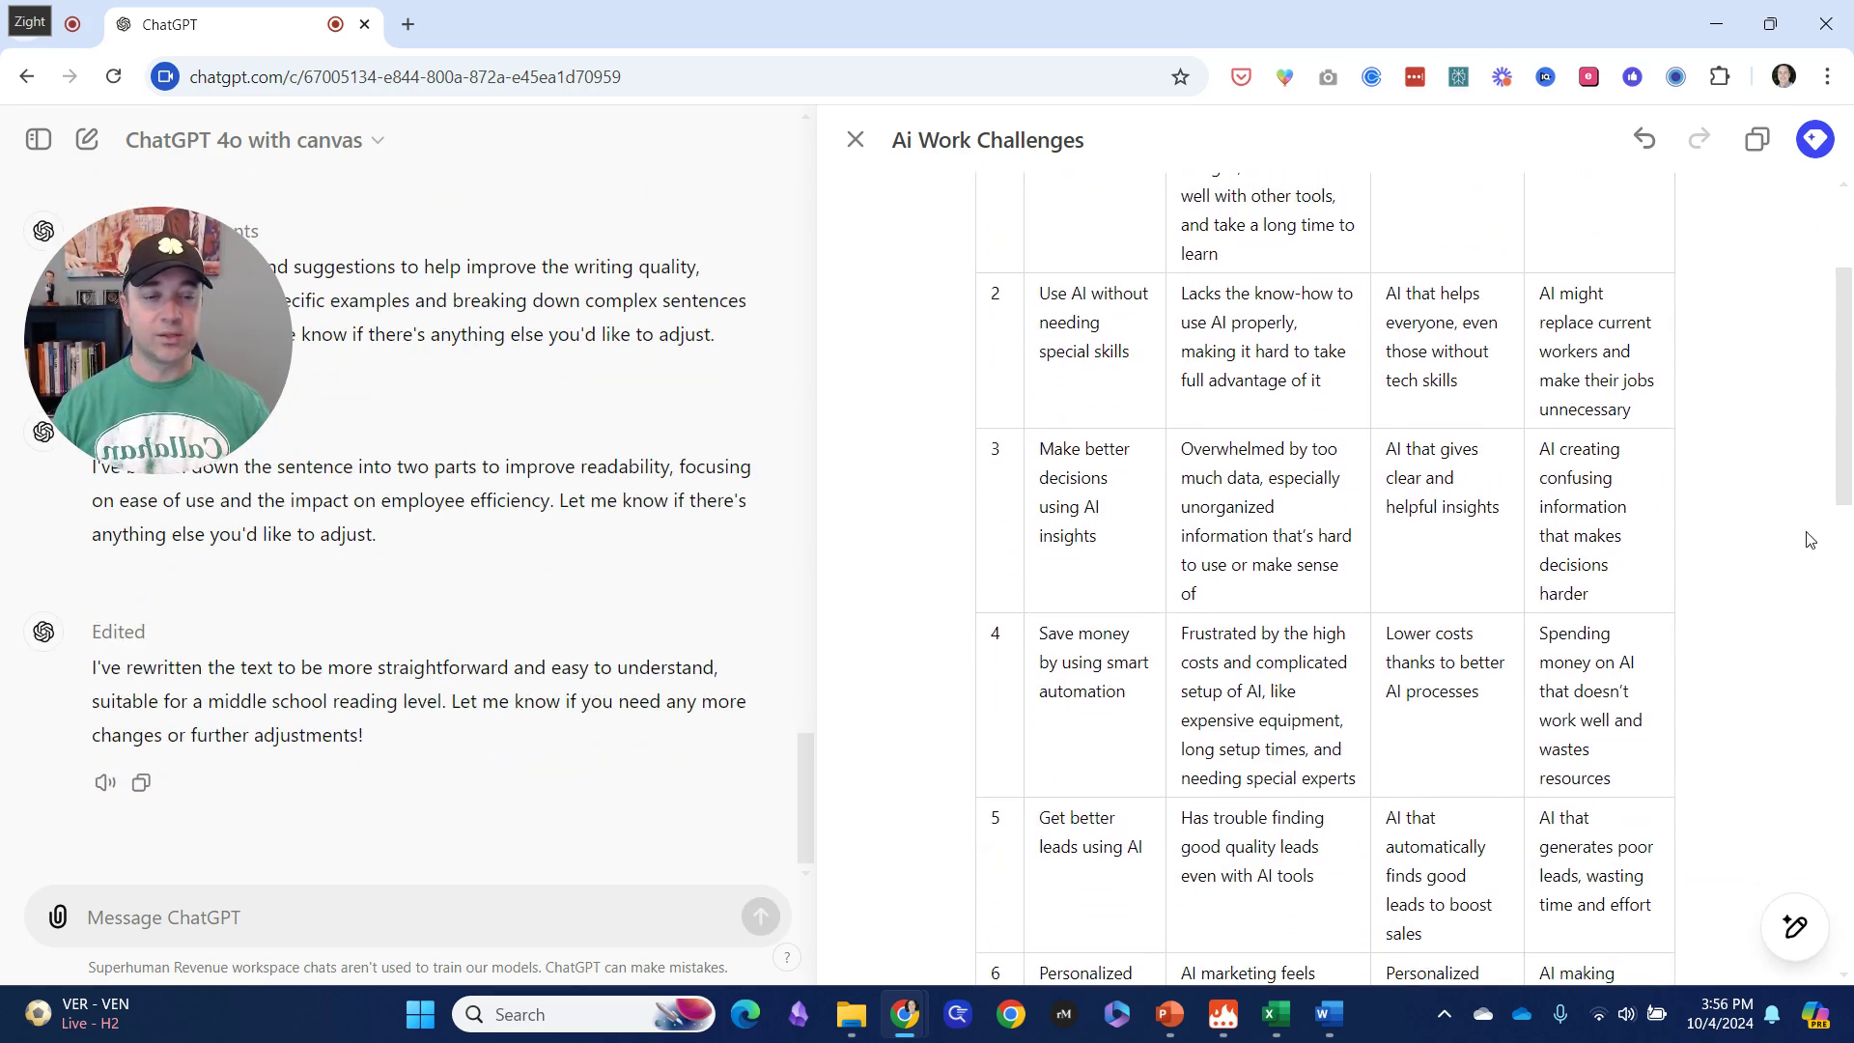
# Step: Raise the table's reading level to College
pyautogui.moveTo(1795, 927)
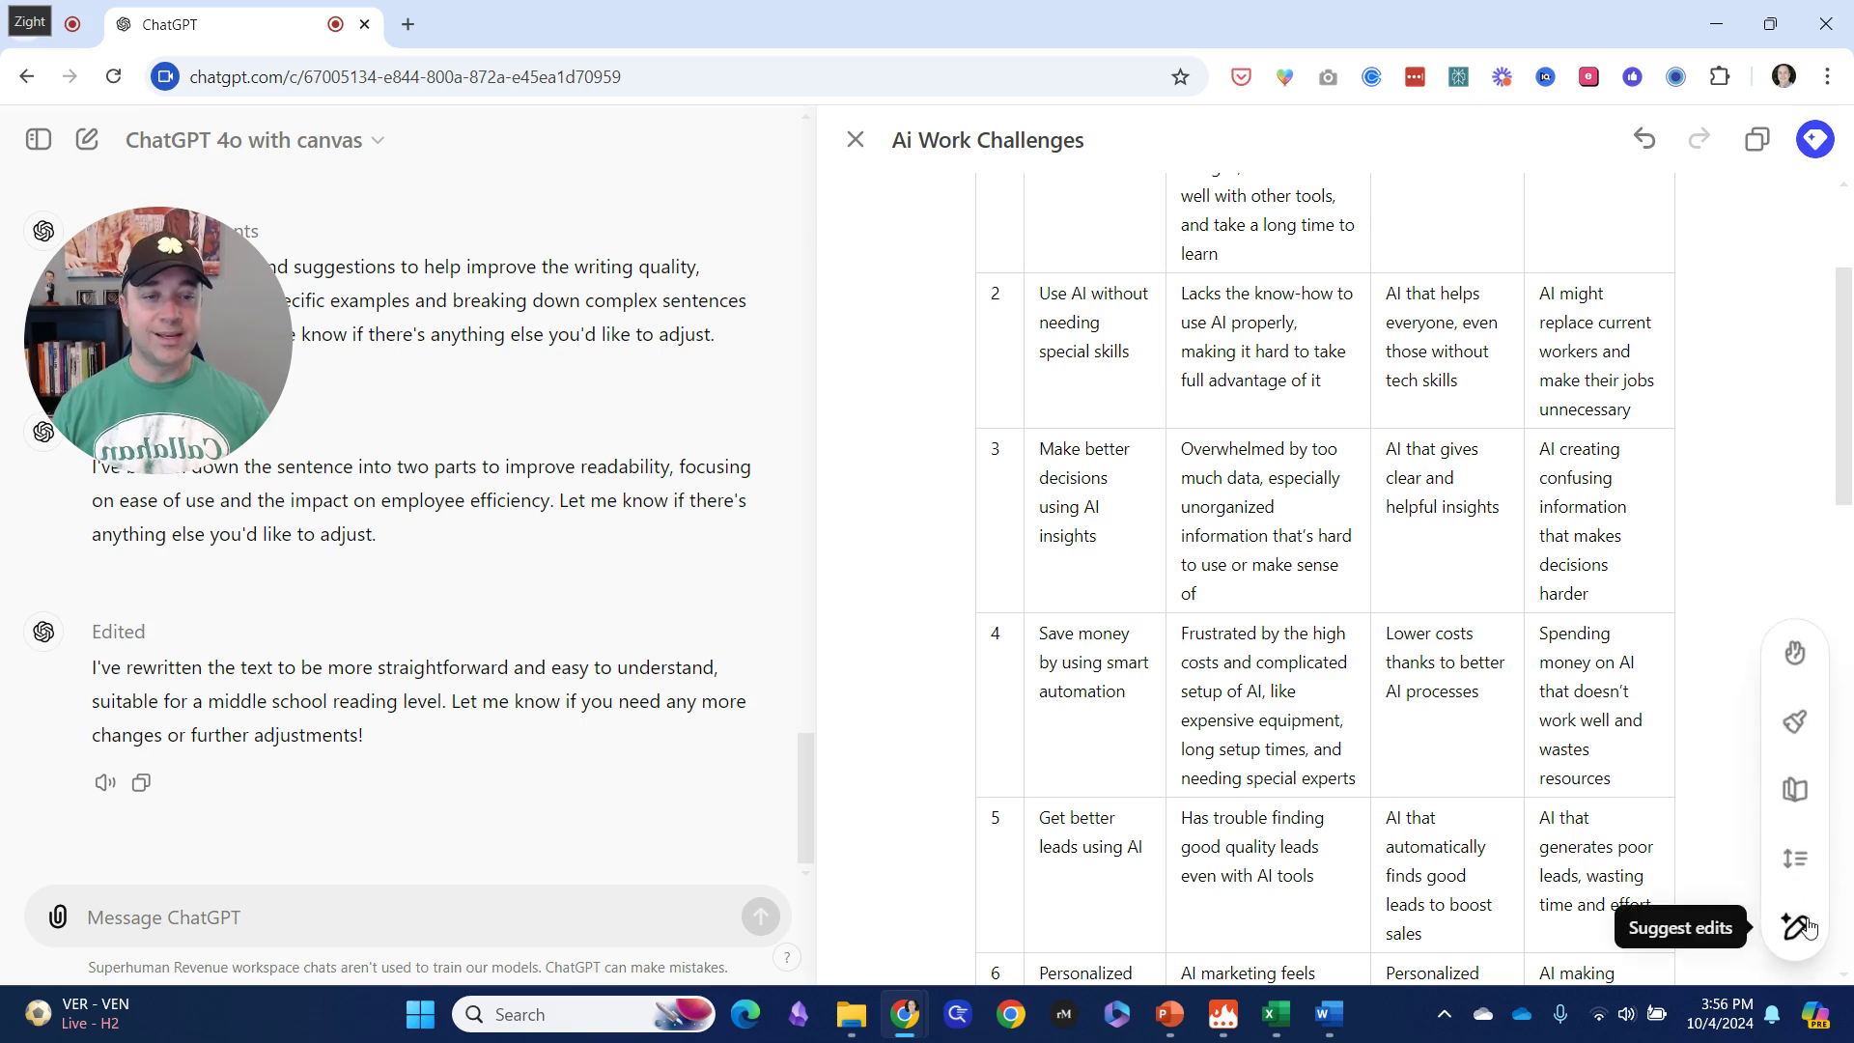
pyautogui.click(1795, 790)
pyautogui.moveTo(1795, 790); pyautogui.dragTo(1799, 742)
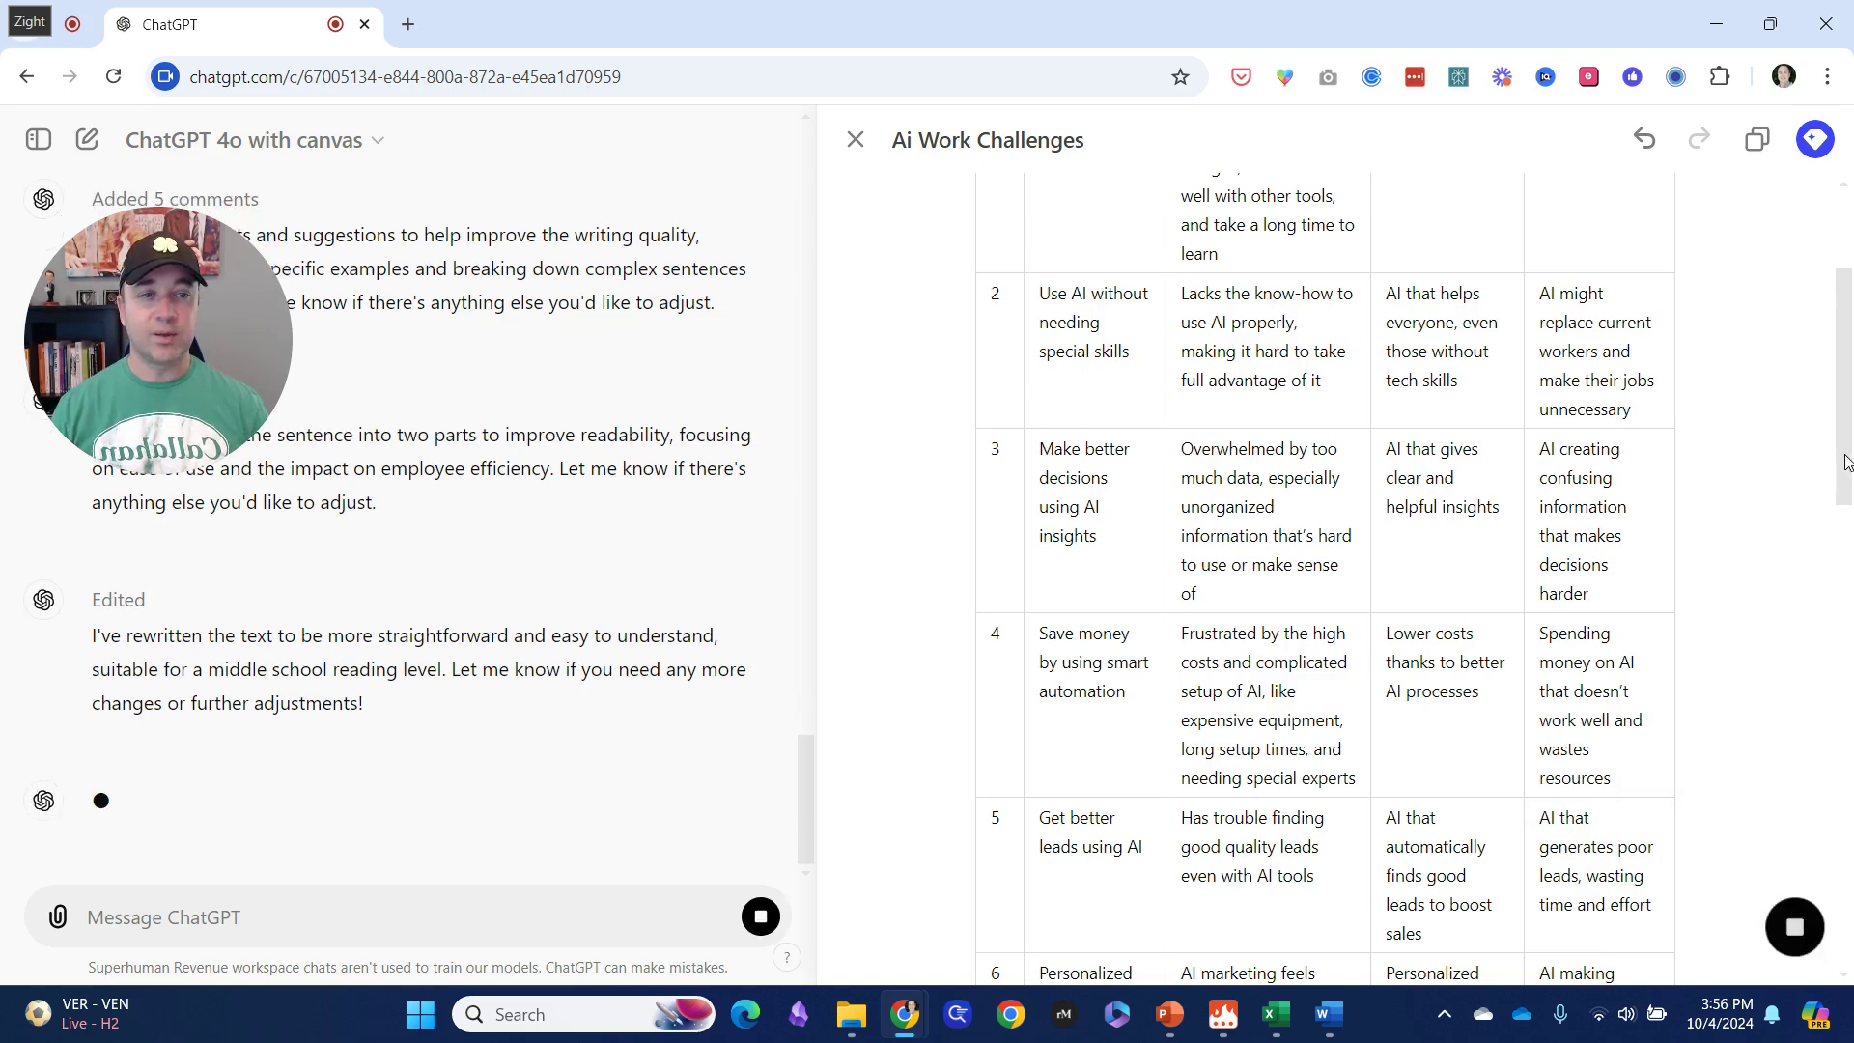
pyautogui.moveTo(1844, 461); pyautogui.dragTo(1847, 359)
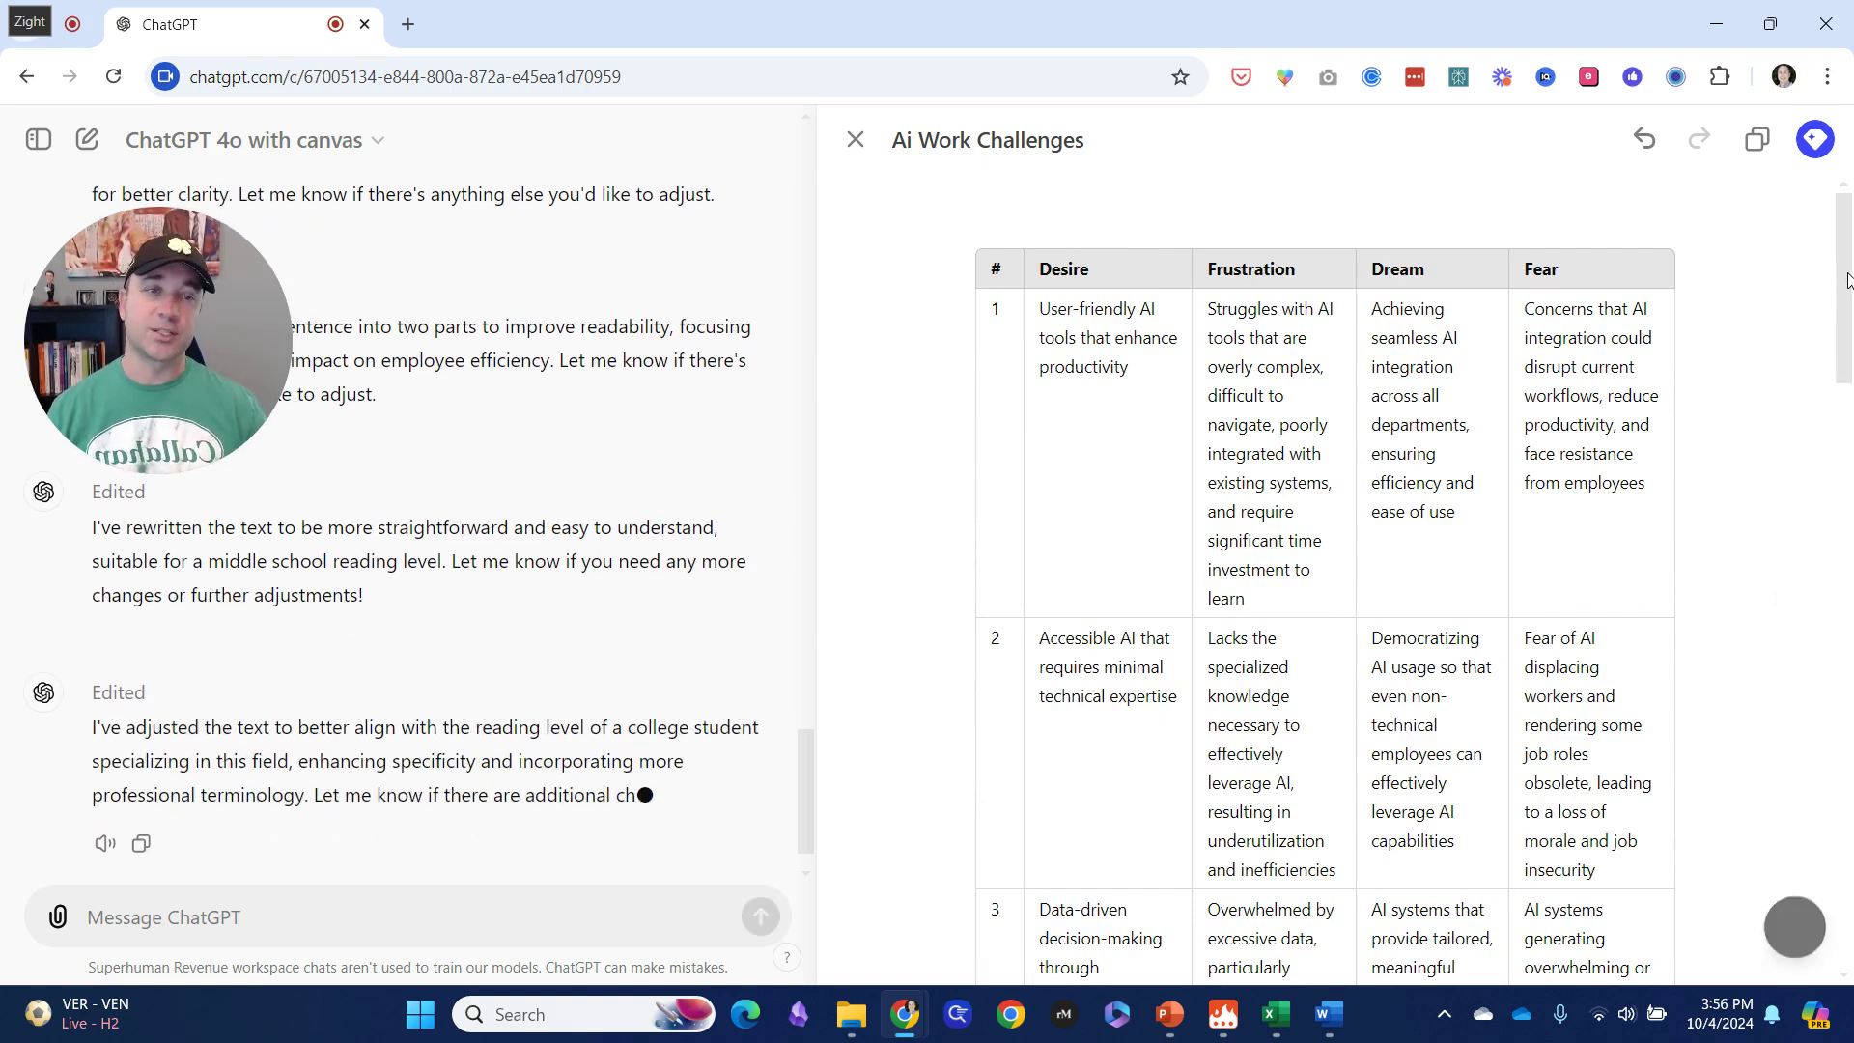
# Step: Raise the table's reading level further to Graduate School
pyautogui.moveTo(1798, 925)
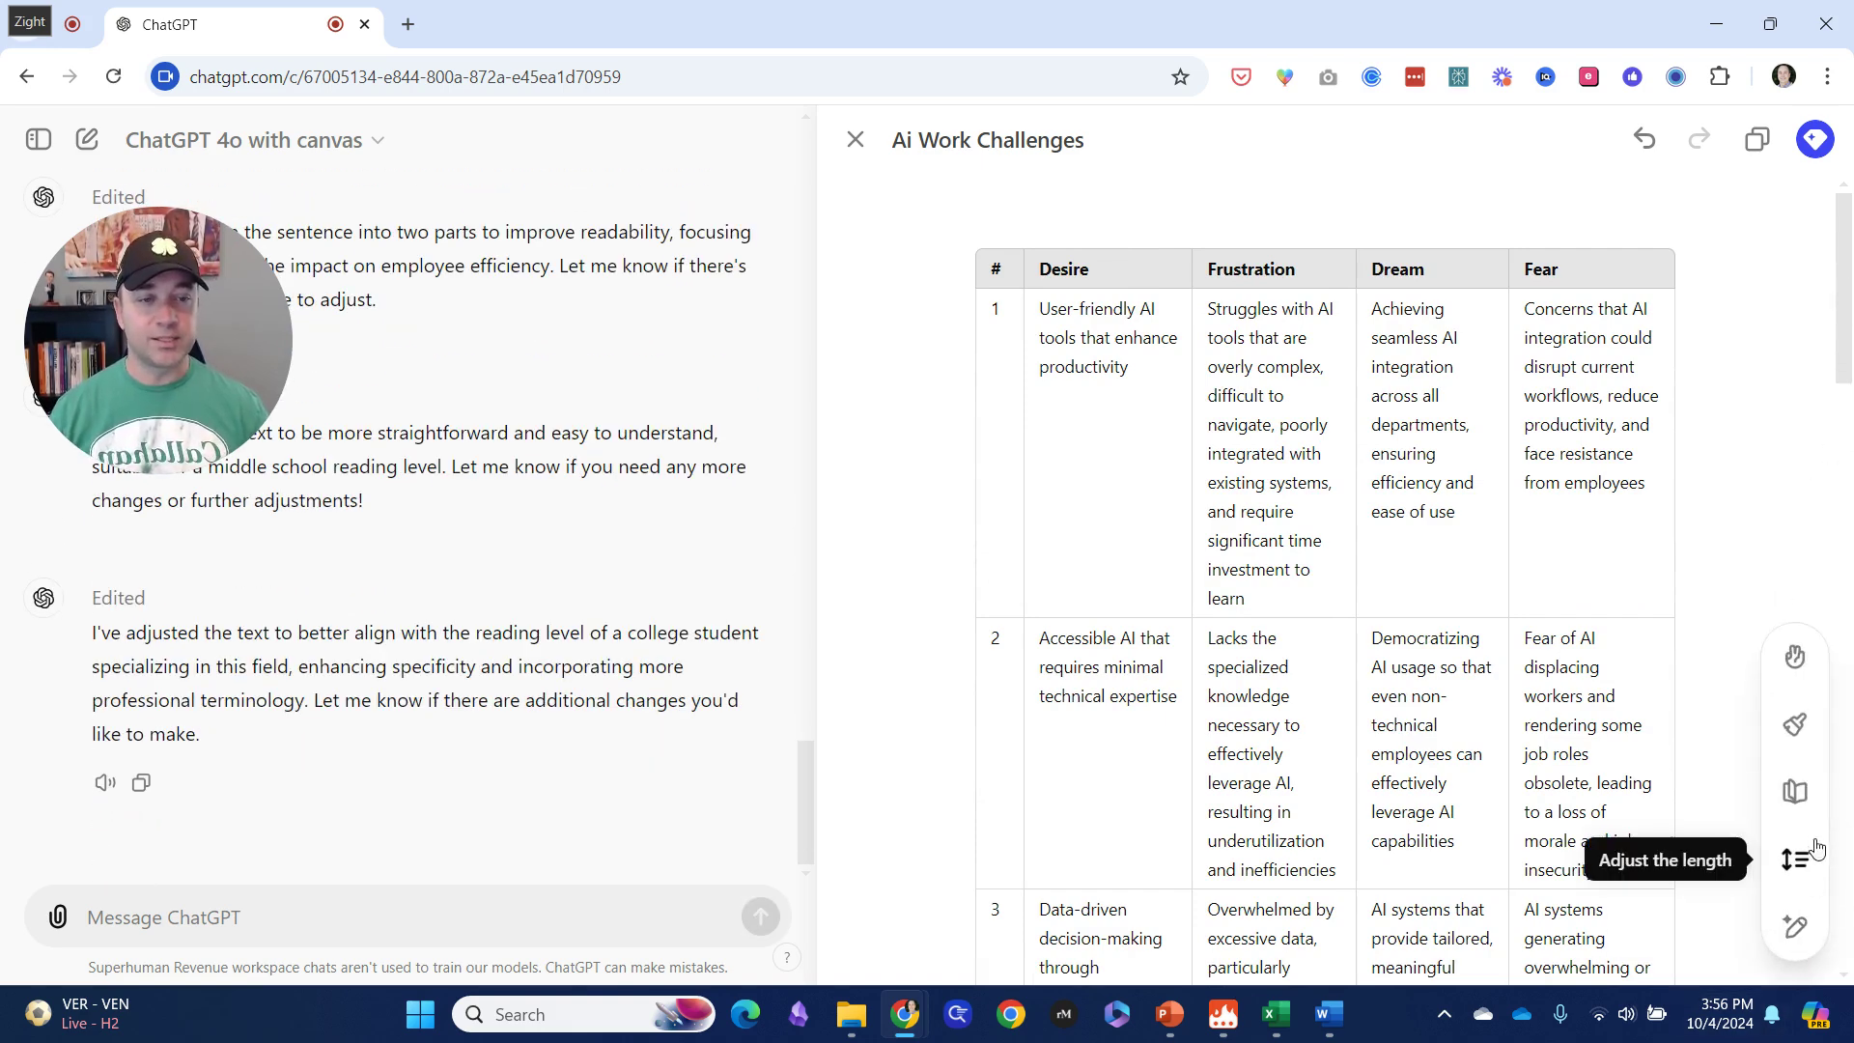
pyautogui.click(1798, 794)
pyautogui.moveTo(1796, 794); pyautogui.dragTo(1784, 445)
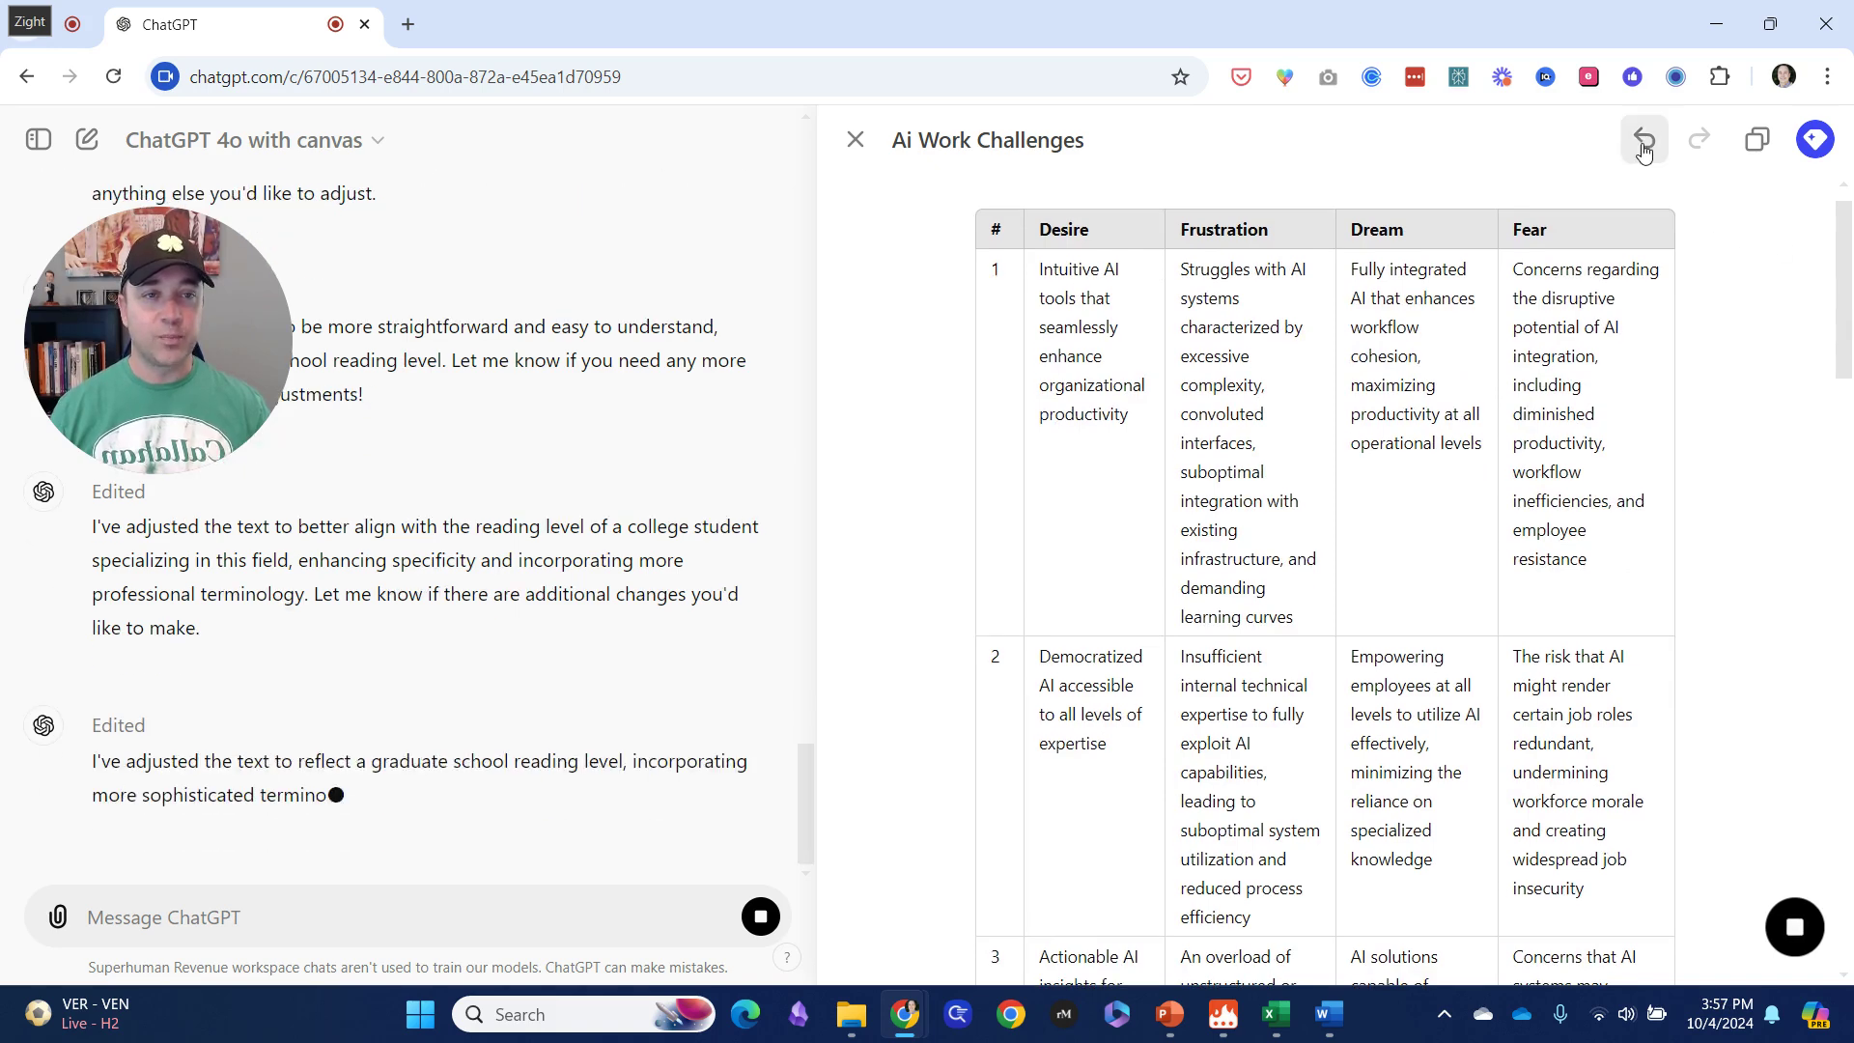
# Step: Step back to the detailed table version ('Simplified AI tools for productivity…') and restore it
pyautogui.click(1645, 145)
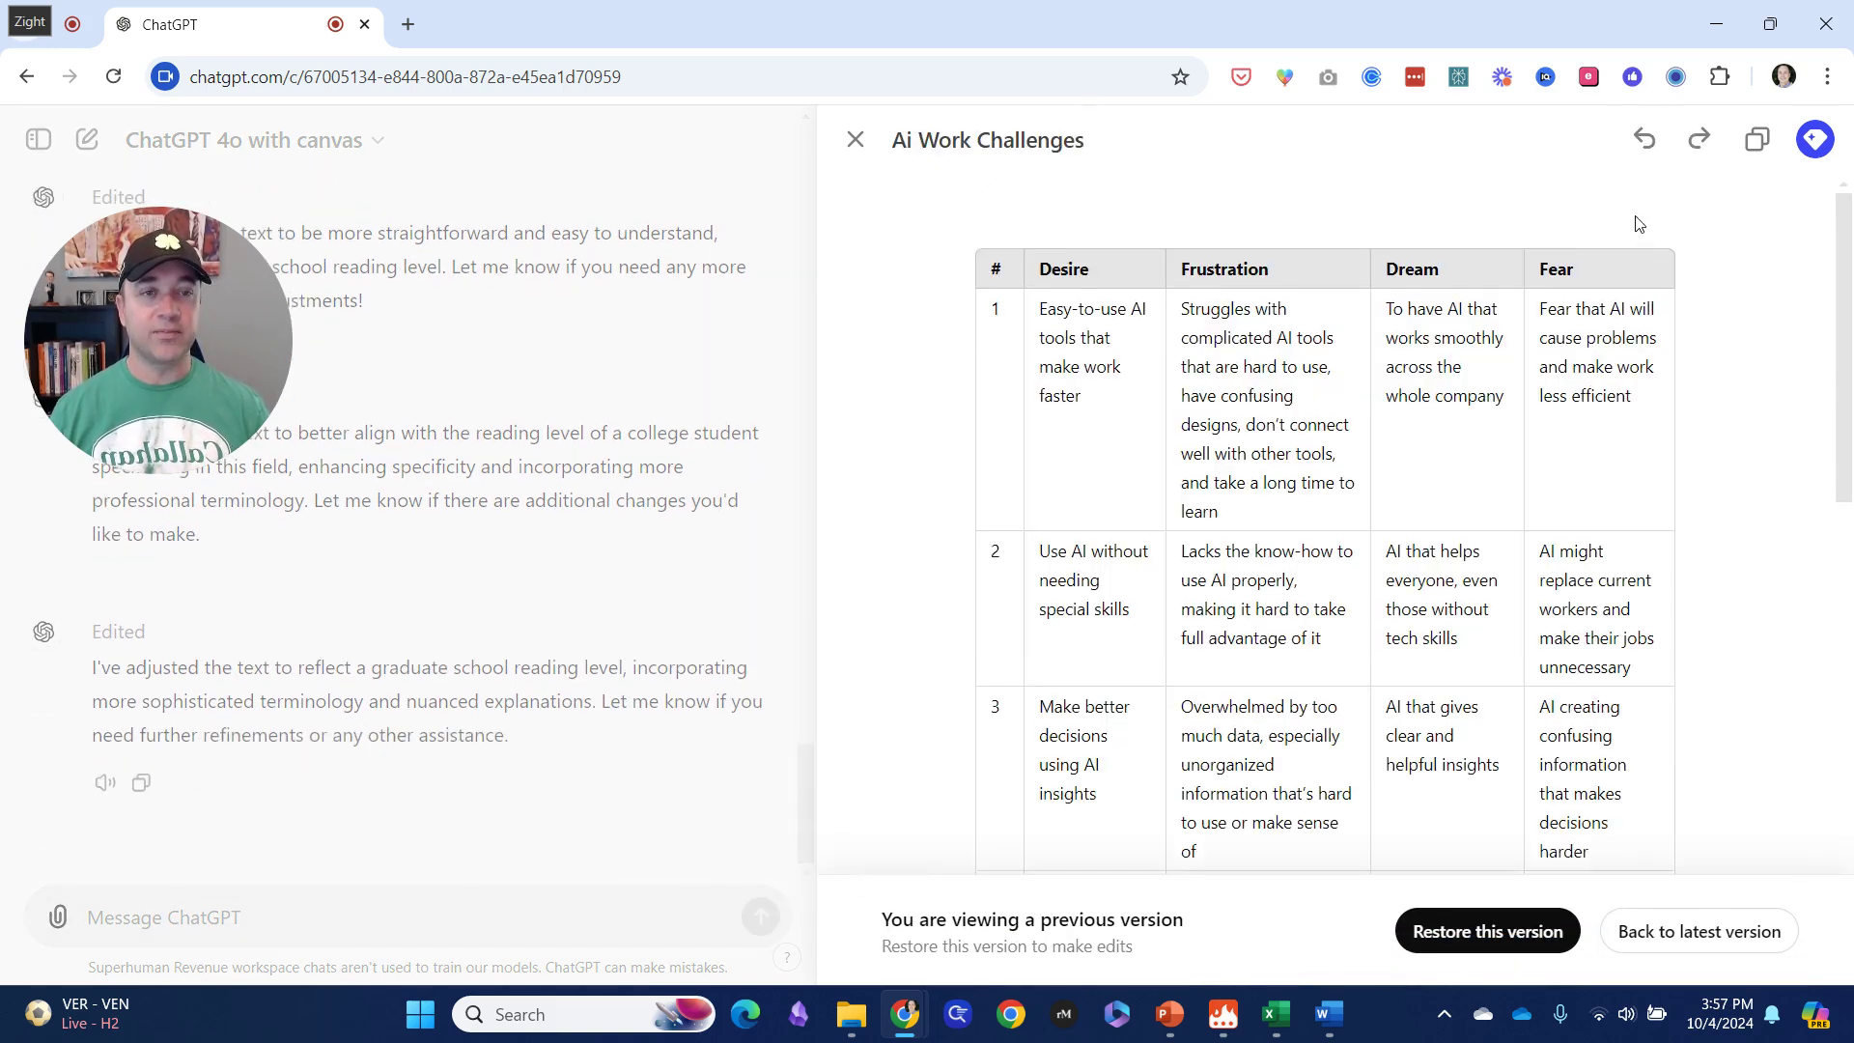
pyautogui.click(1646, 147)
pyautogui.click(1648, 151)
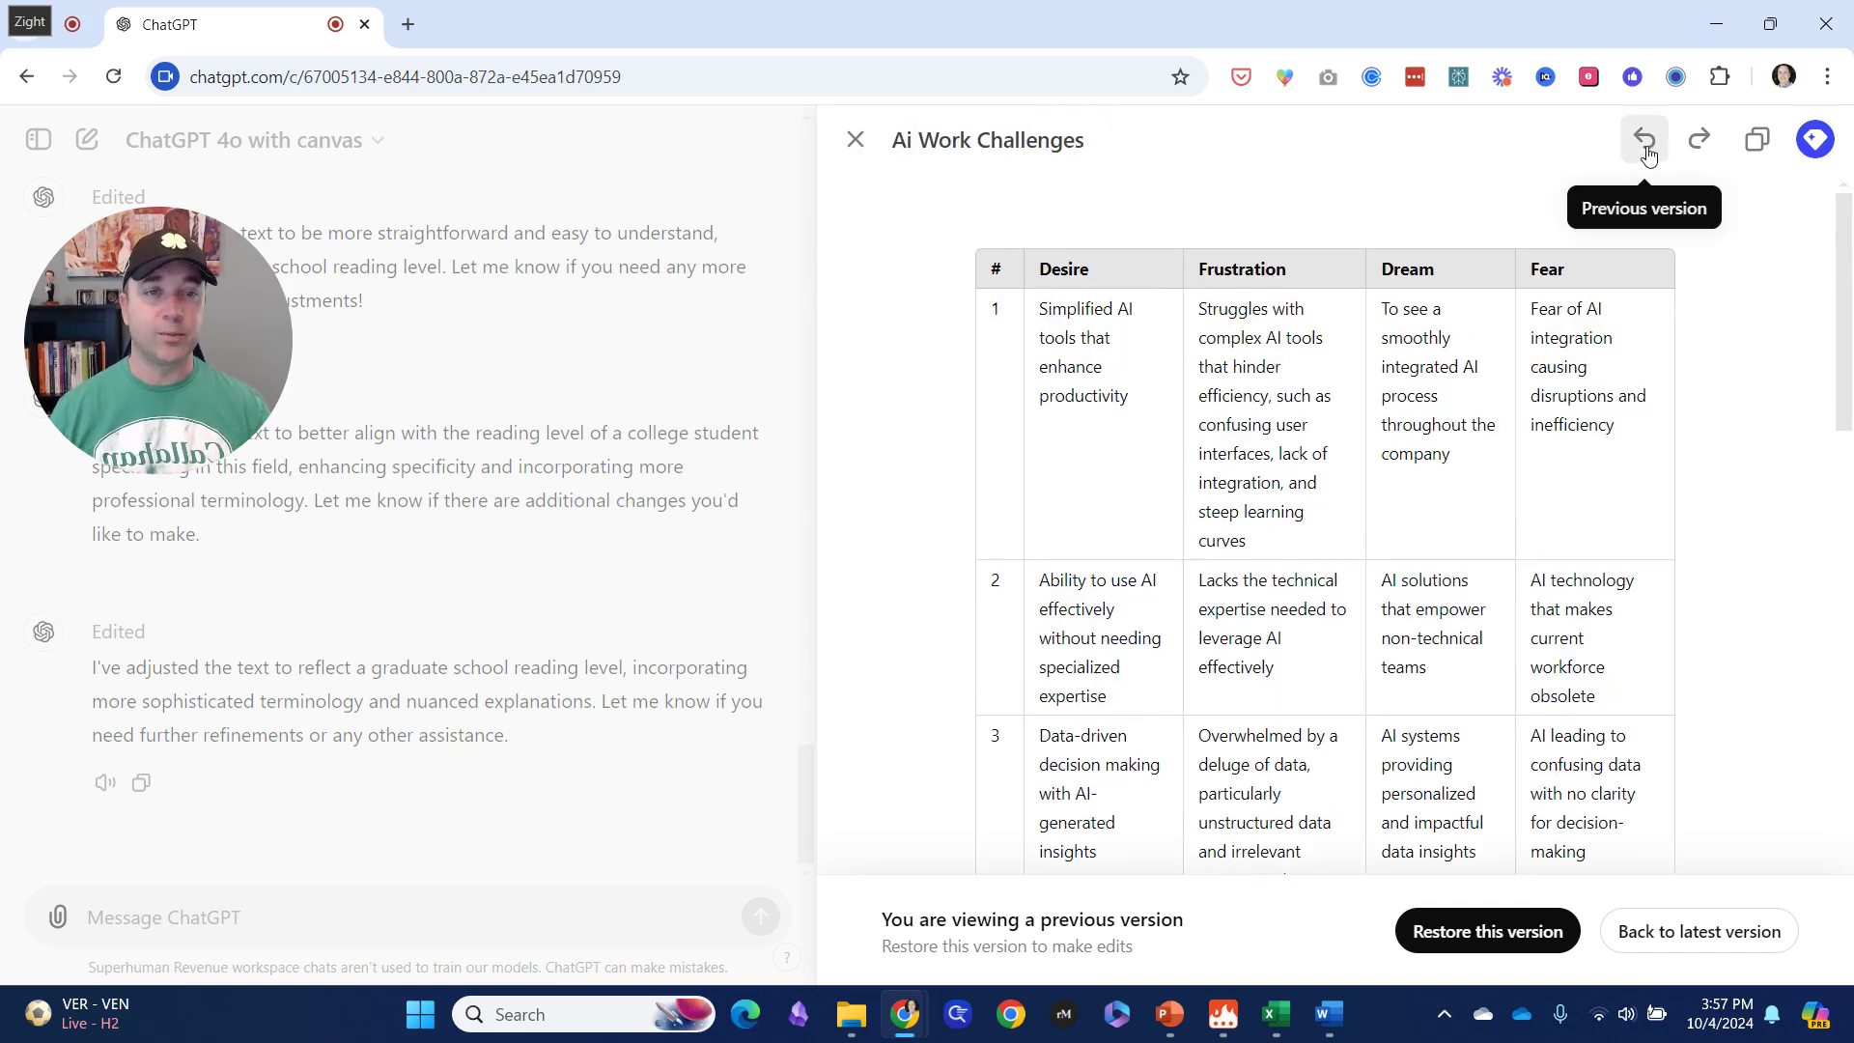
pyautogui.click(1647, 146)
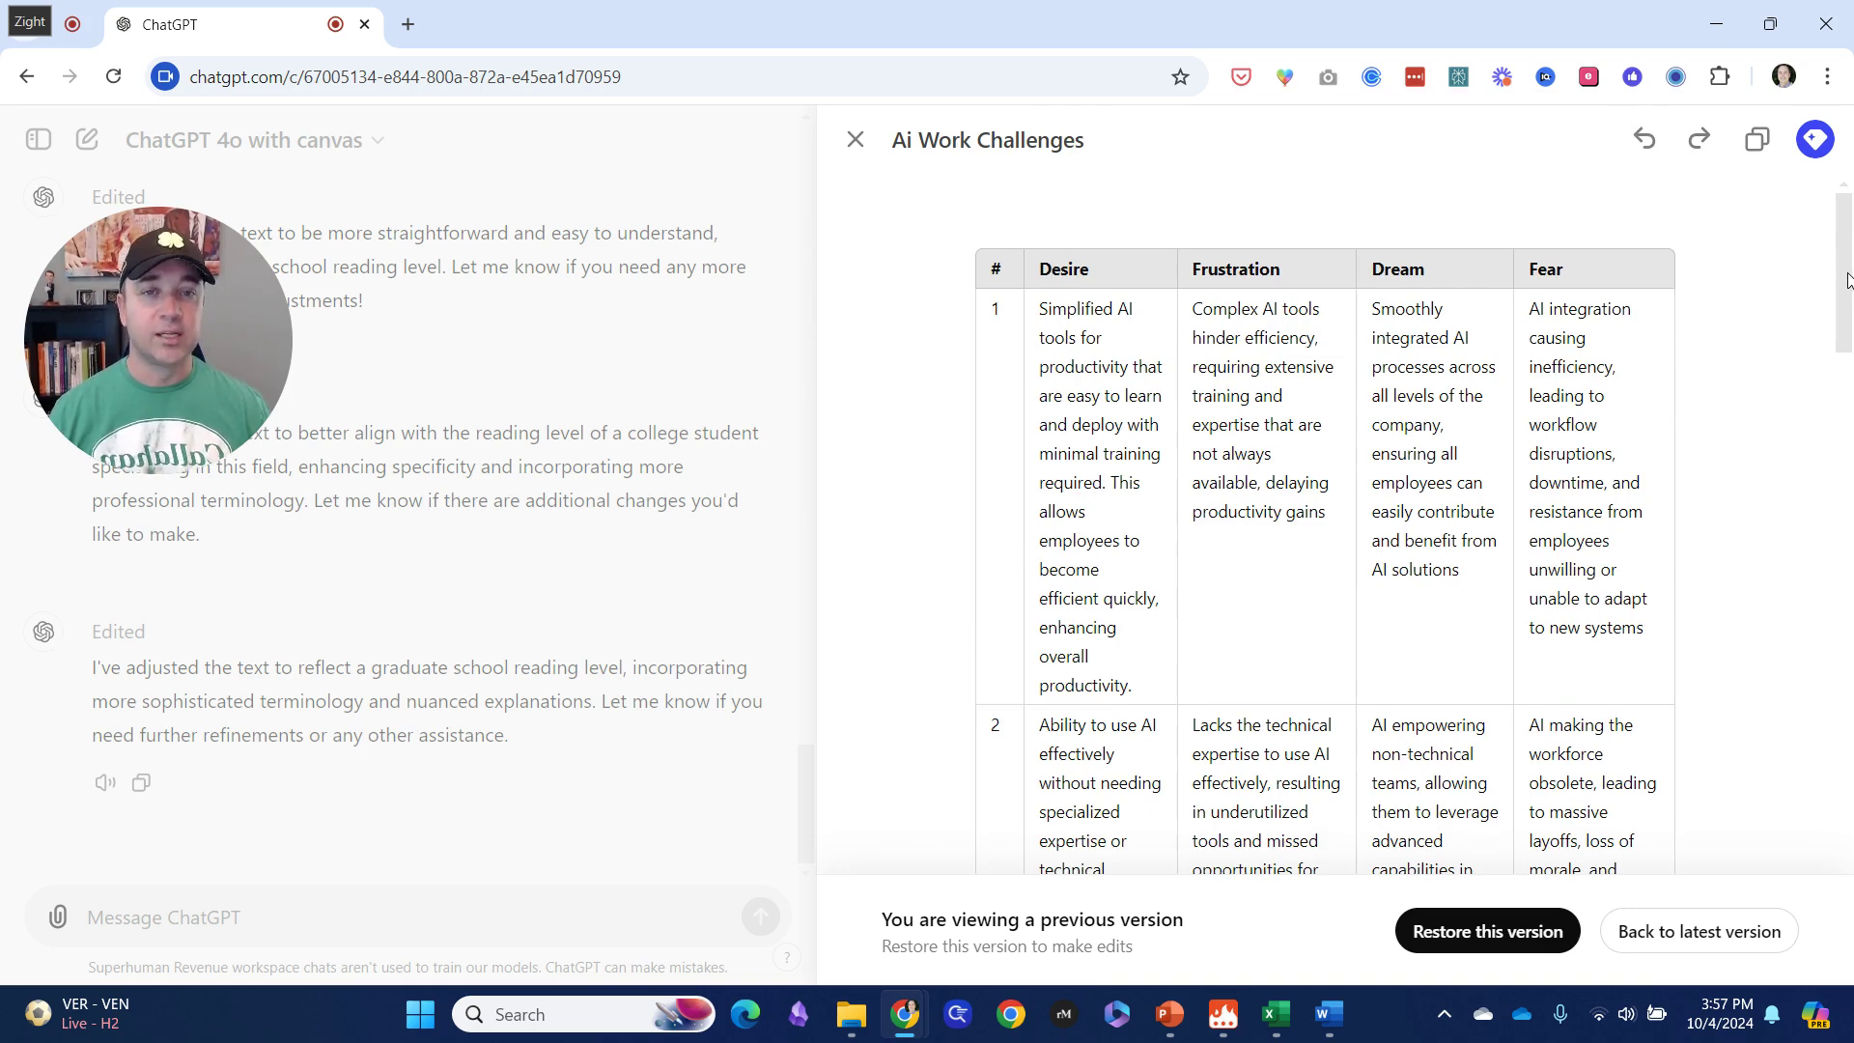
pyautogui.scroll(-3, 1847, 280)
pyautogui.click(1543, 935)
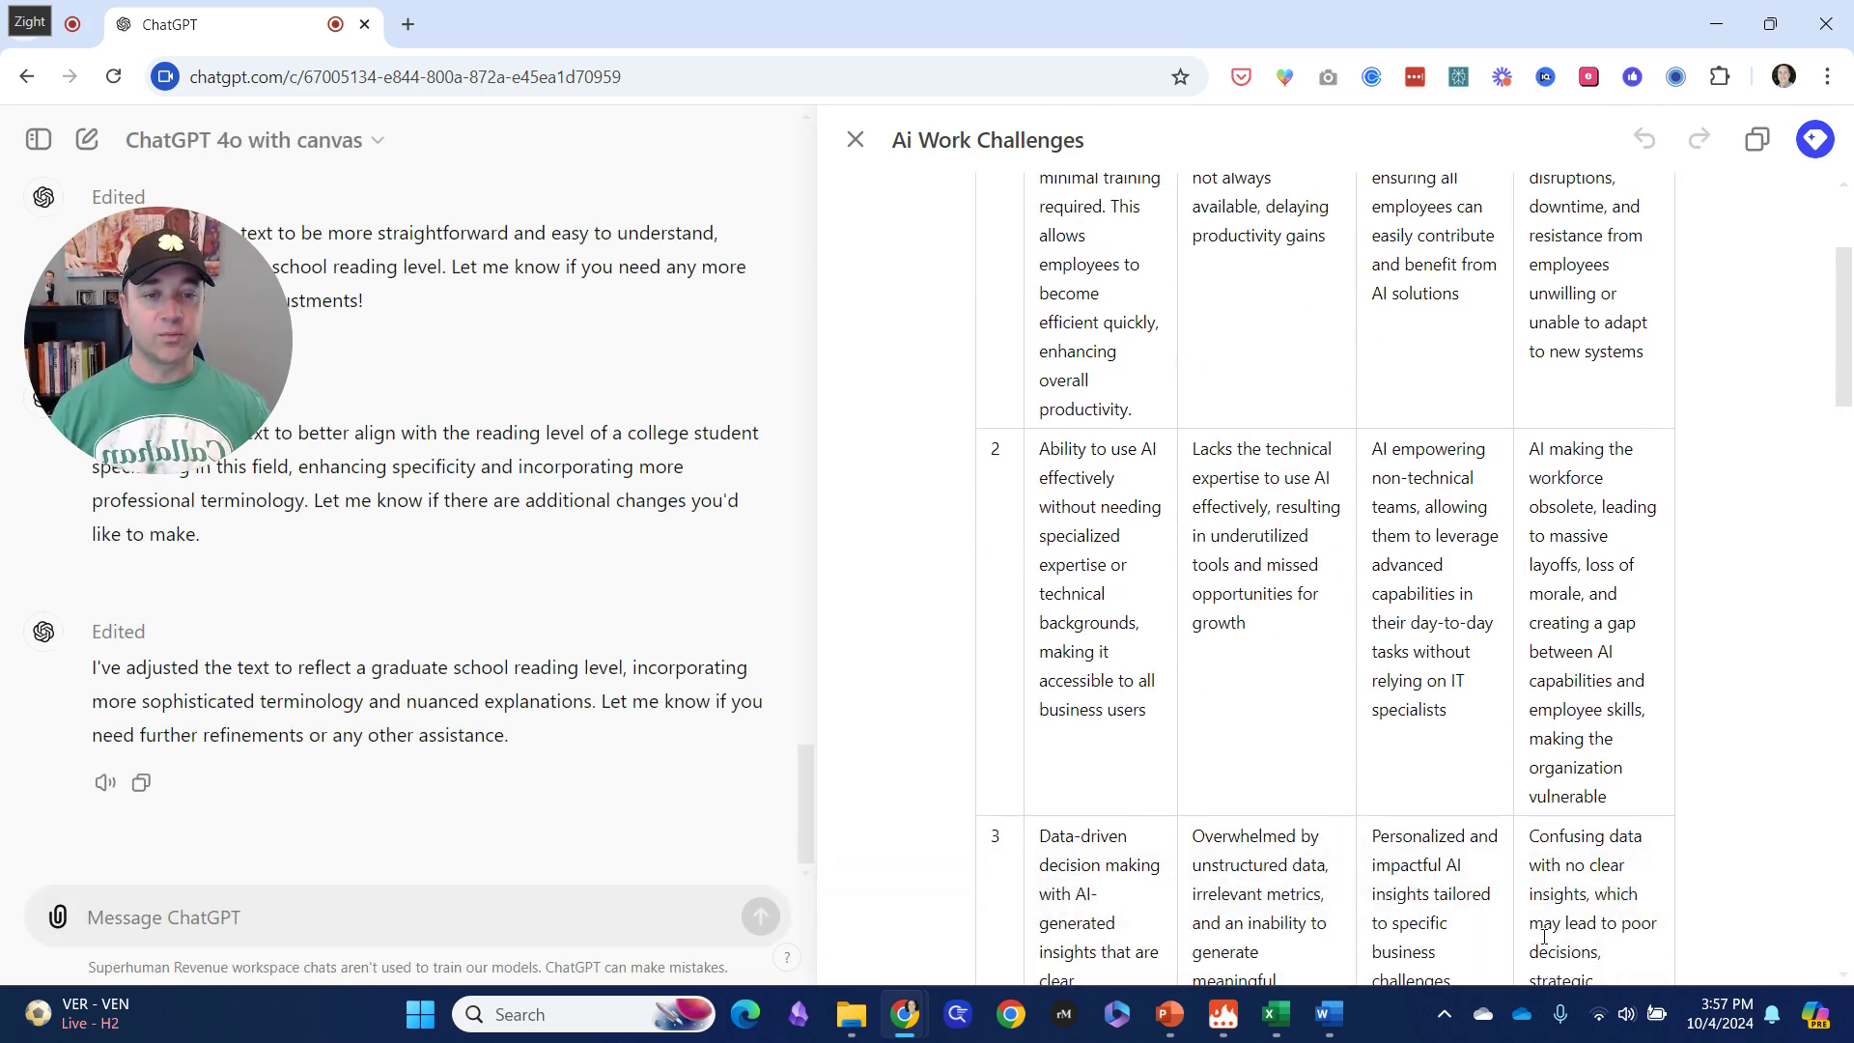
pyautogui.moveTo(1799, 942)
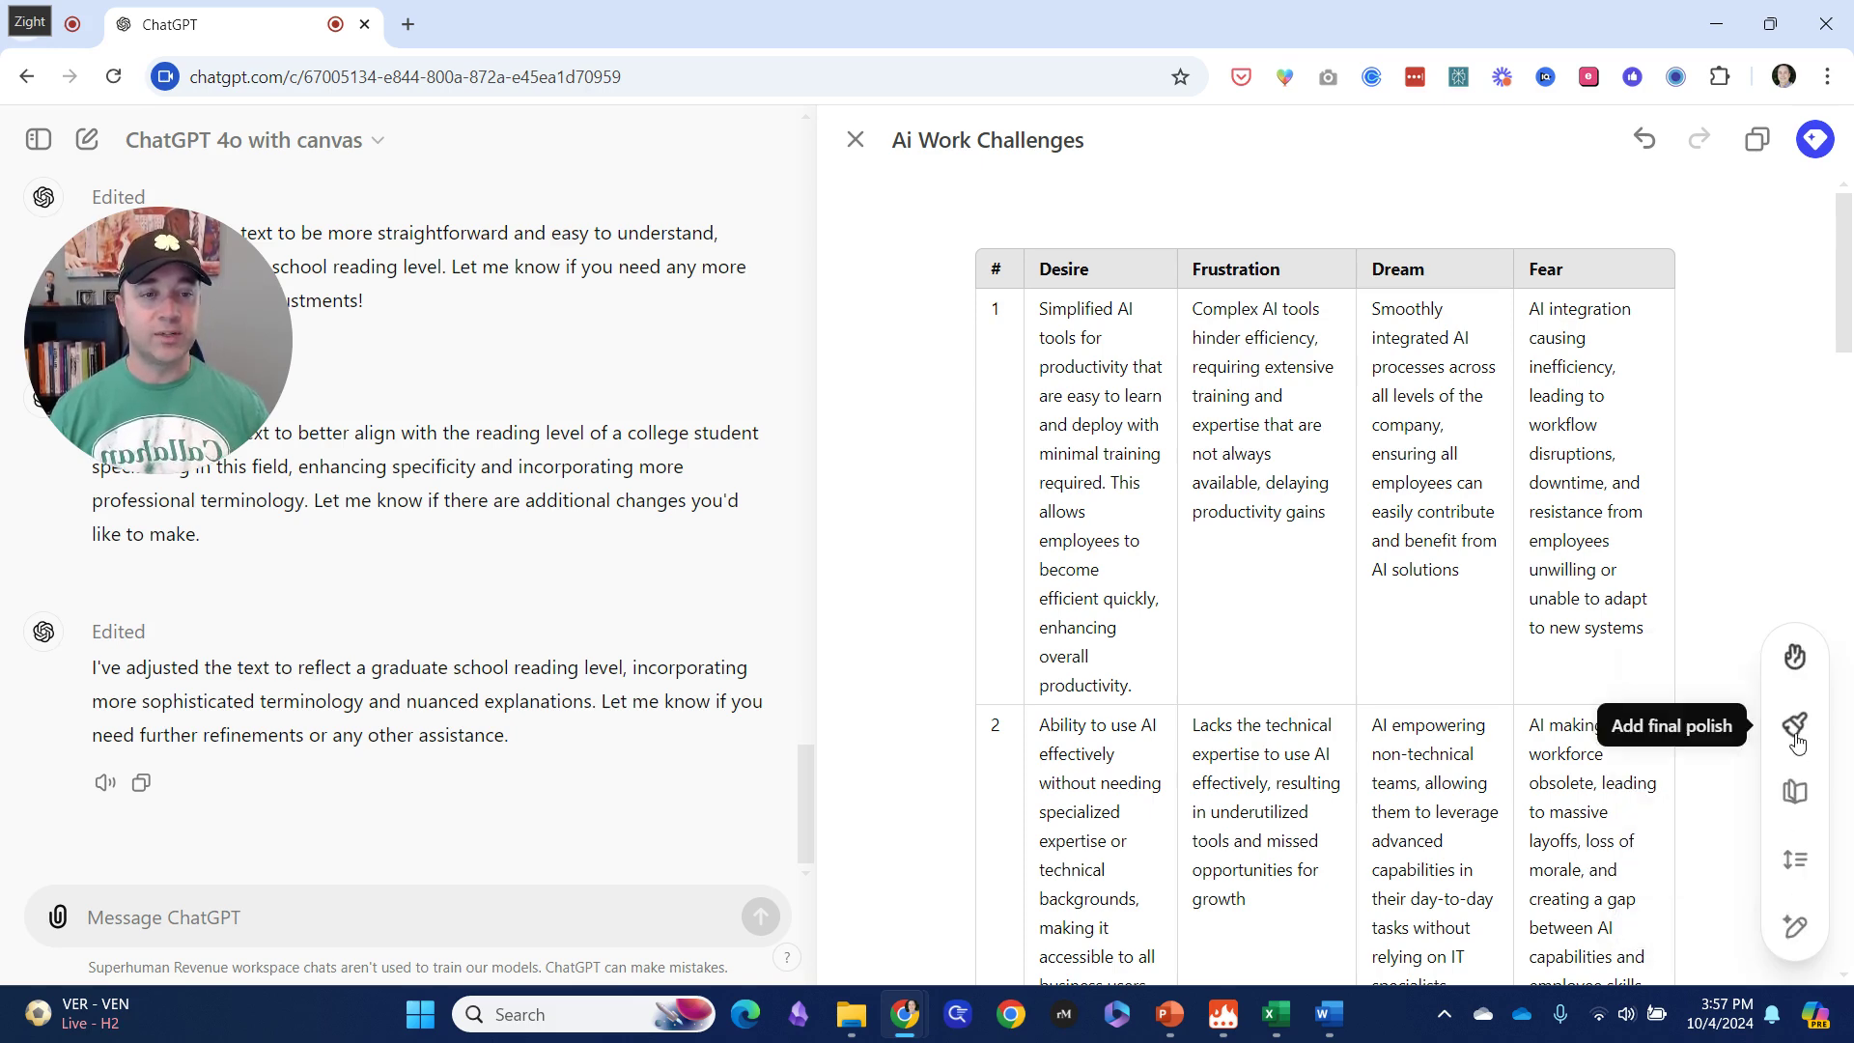
# Step: Convert the table to emojis, then ask ChatGPT to try again in short, clear language
pyautogui.click(1794, 655)
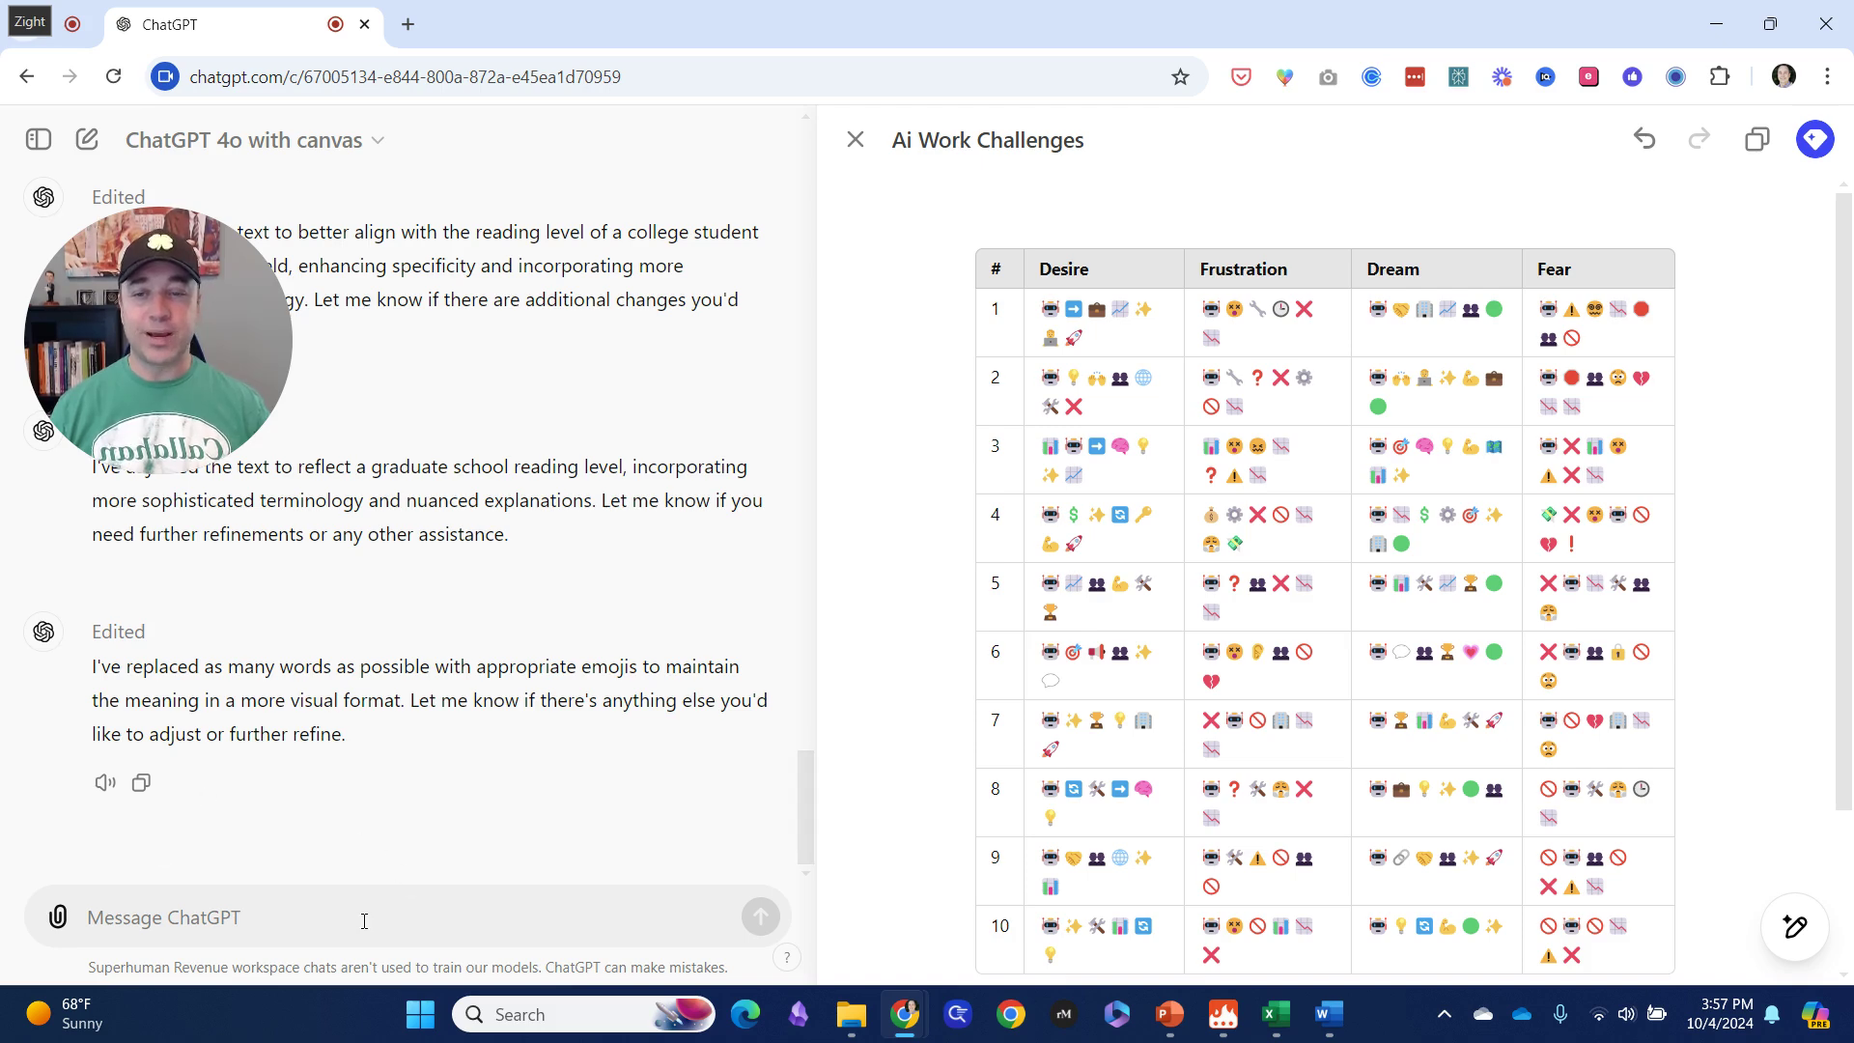
pyautogui.write('try')
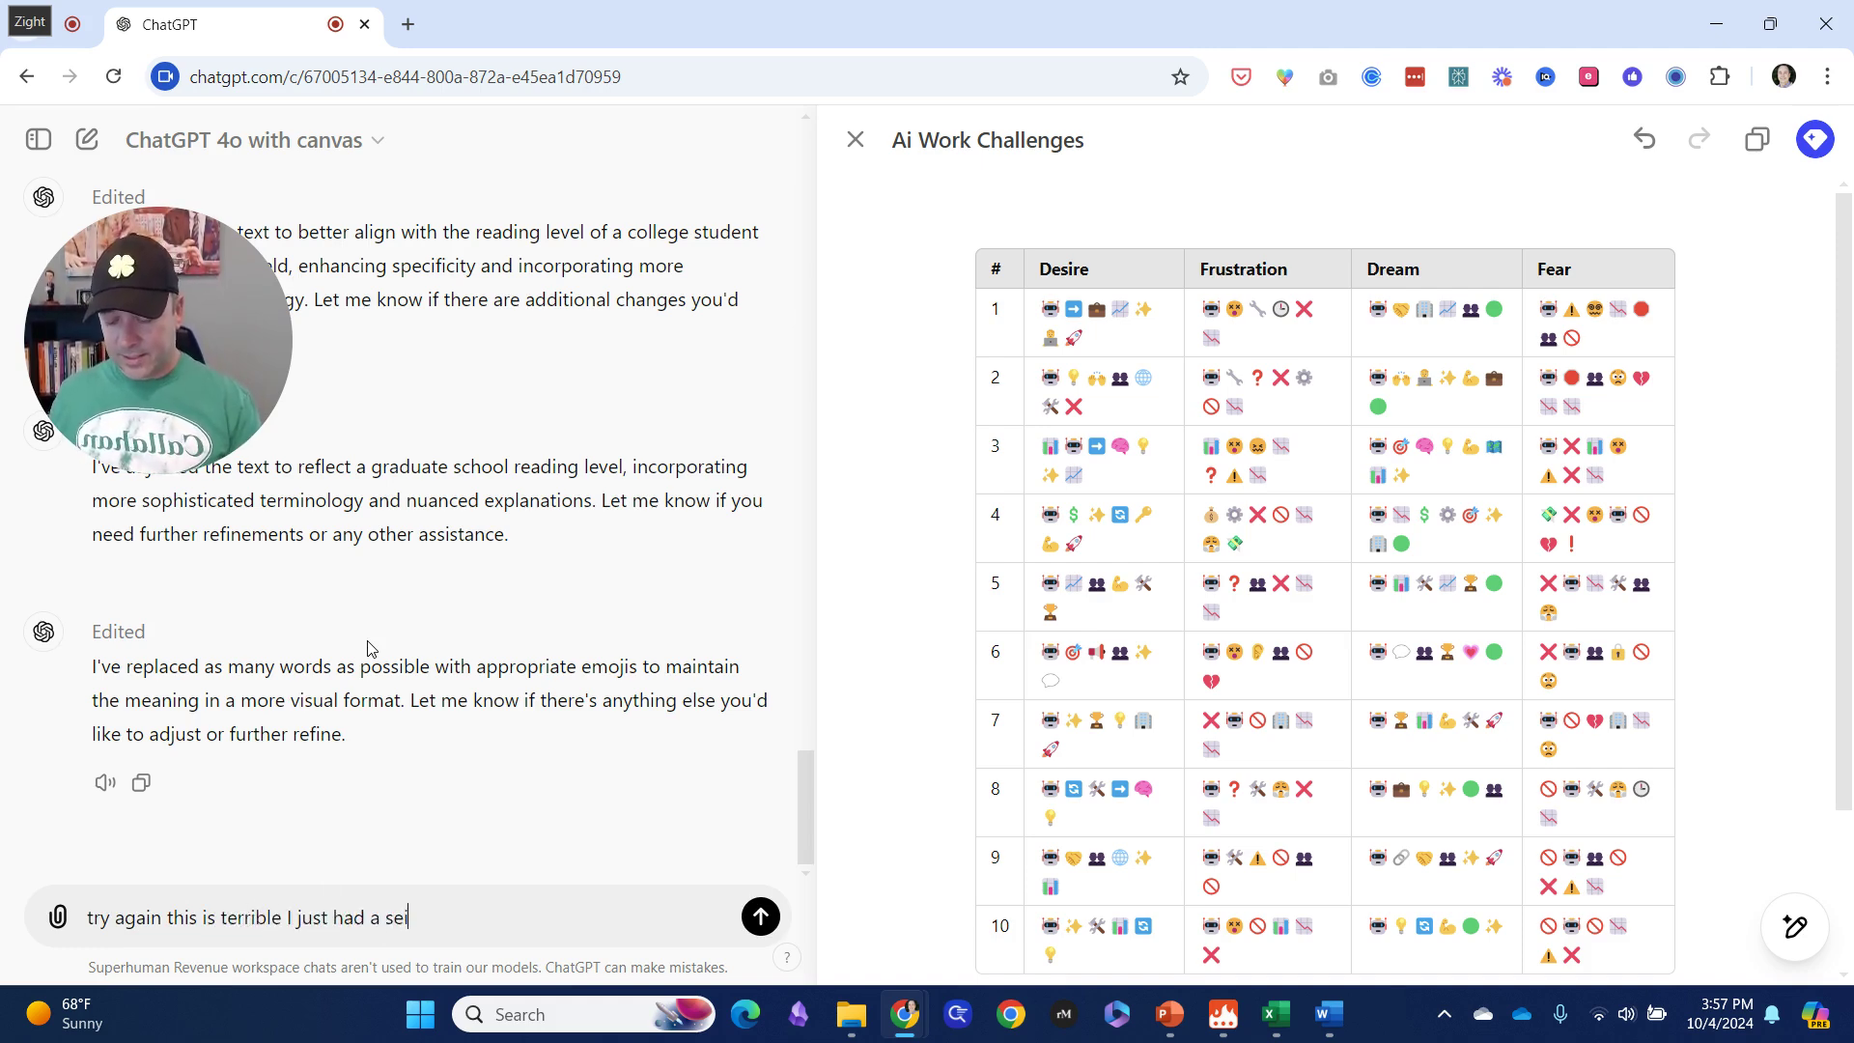
pyautogui.press('Return')
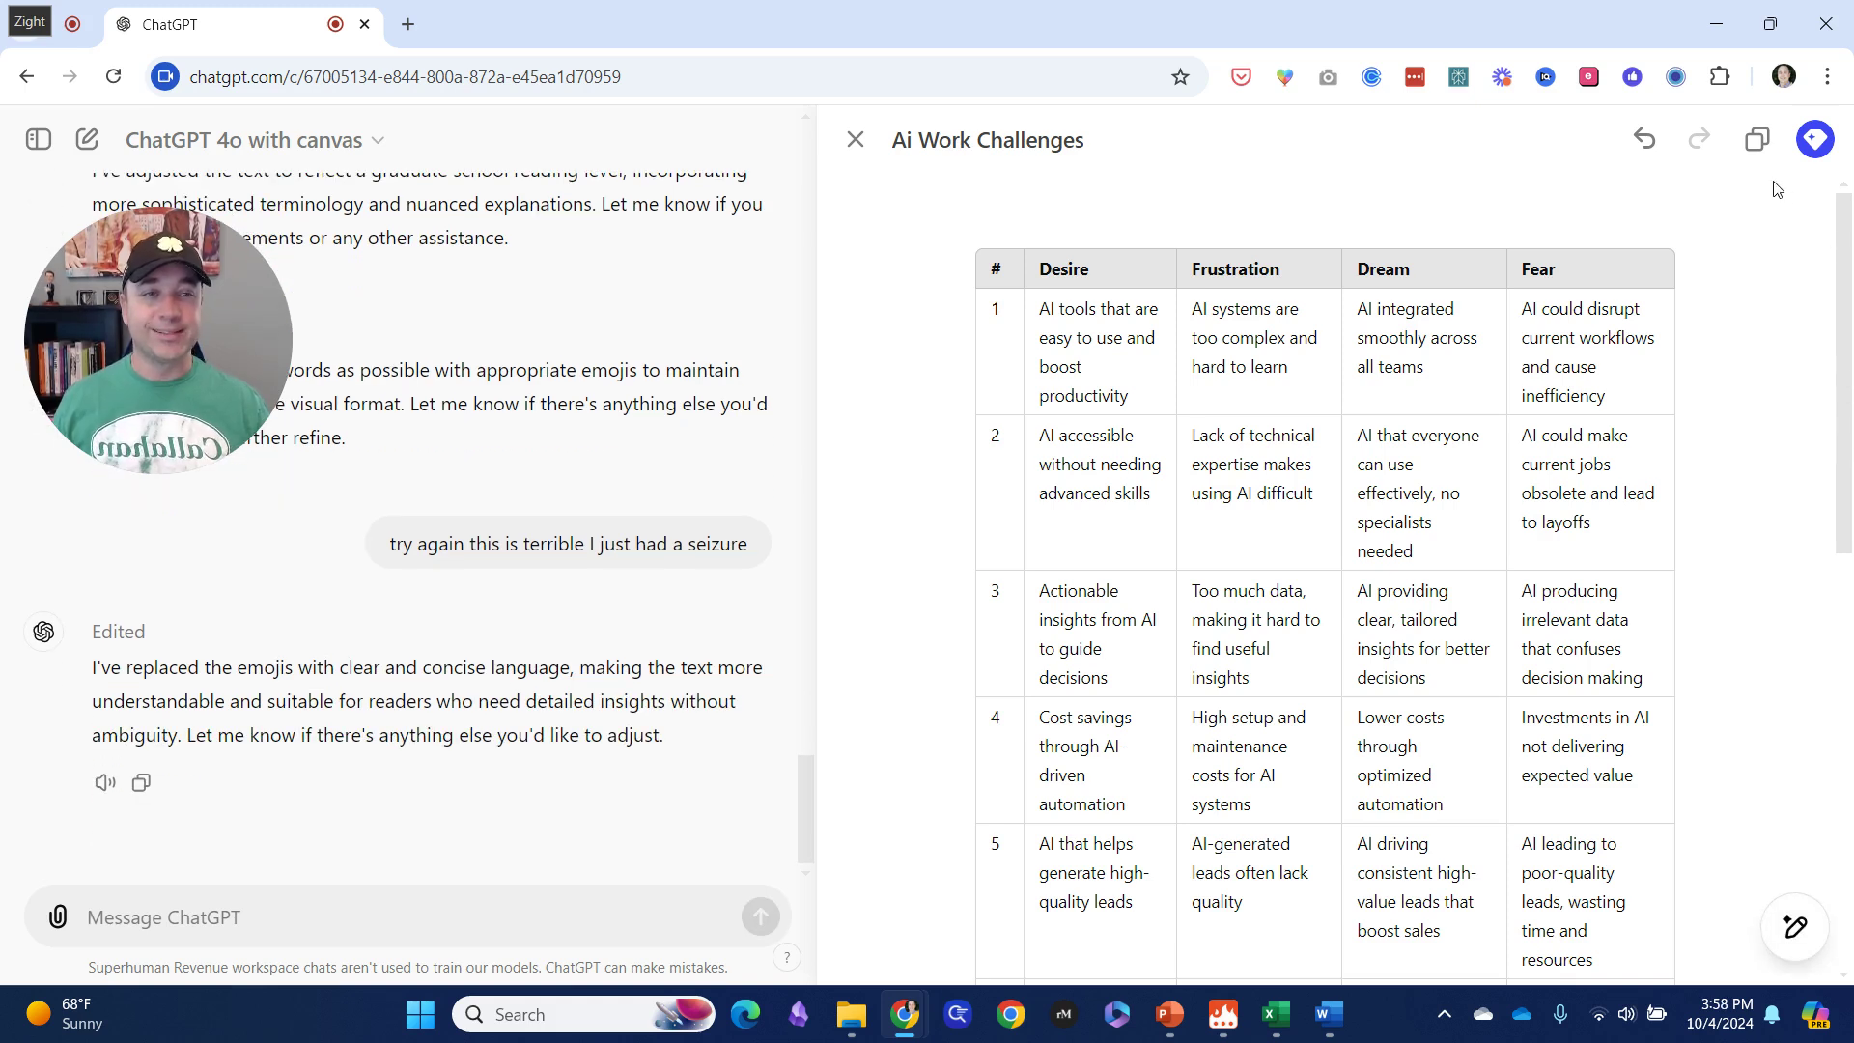
# Step: Apply 'Add emojis' to the Ai Work Challenges table again, mixing emojis into its words
pyautogui.moveTo(1793, 927)
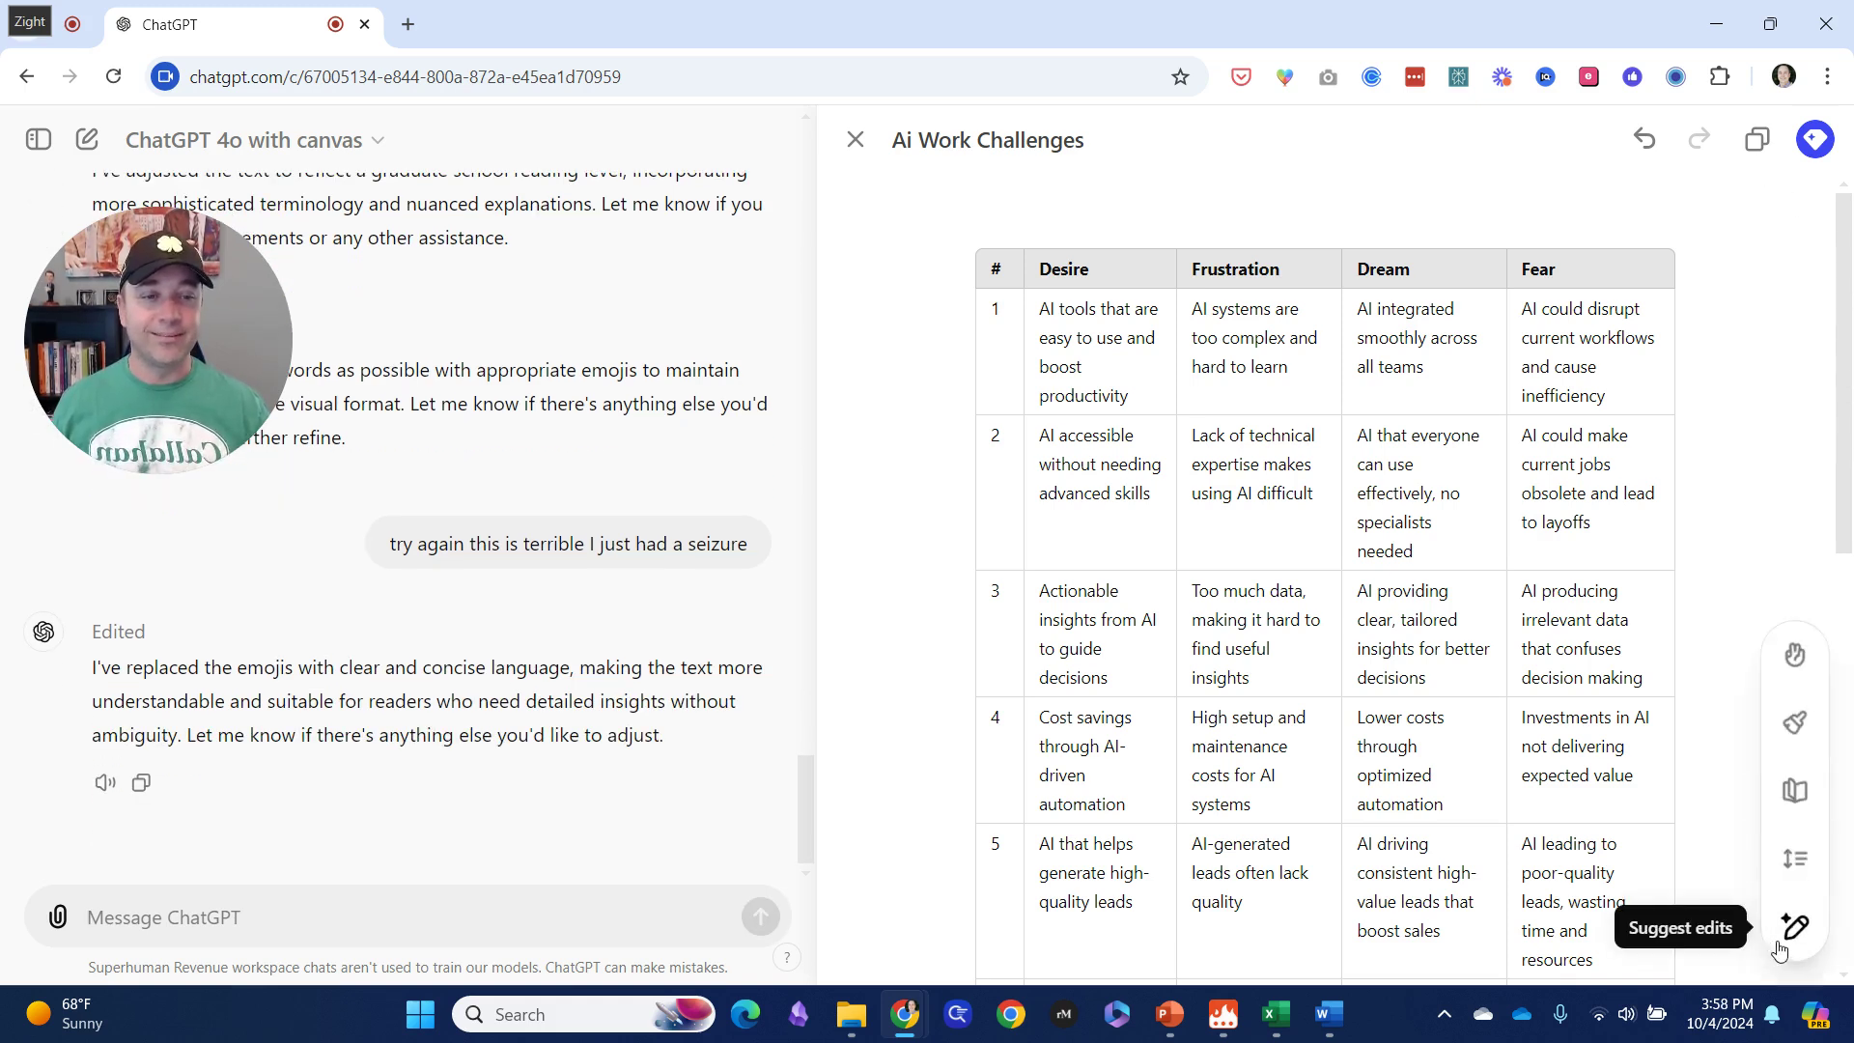
pyautogui.click(1794, 665)
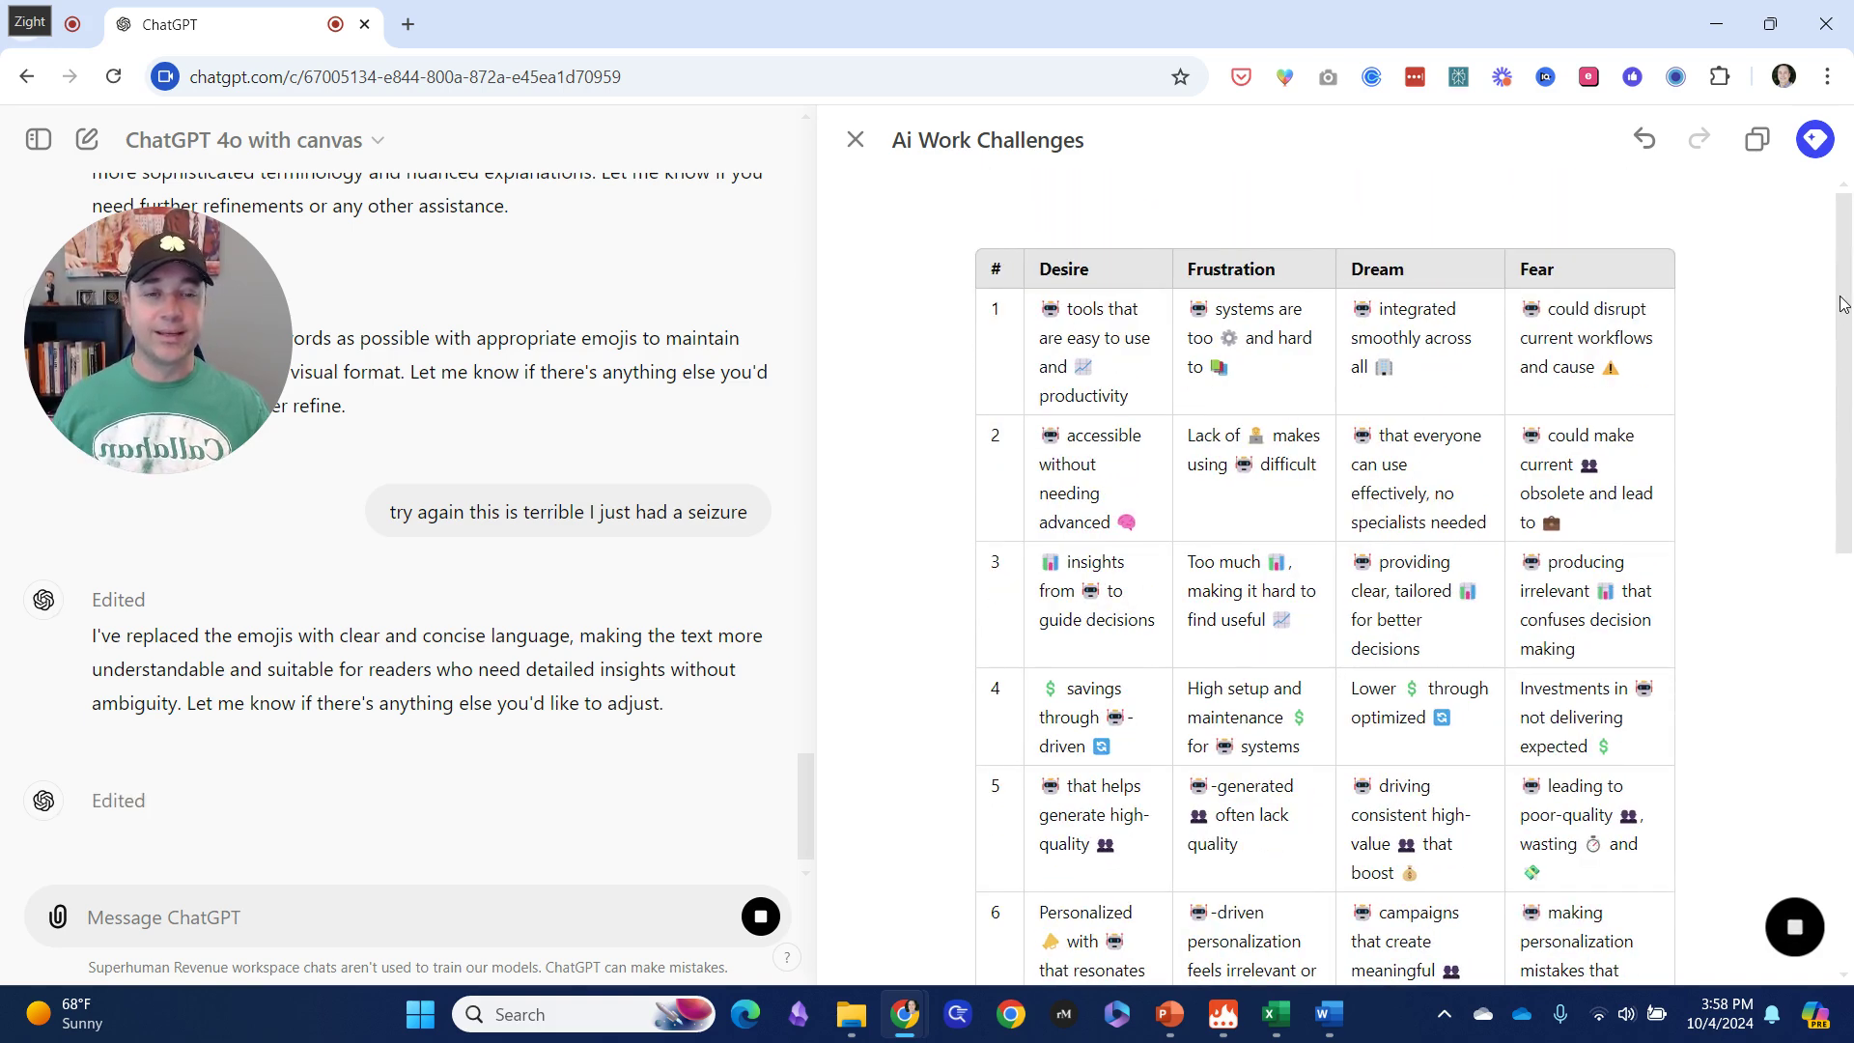
pyautogui.moveTo(1842, 306); pyautogui.dragTo(1842, 734)
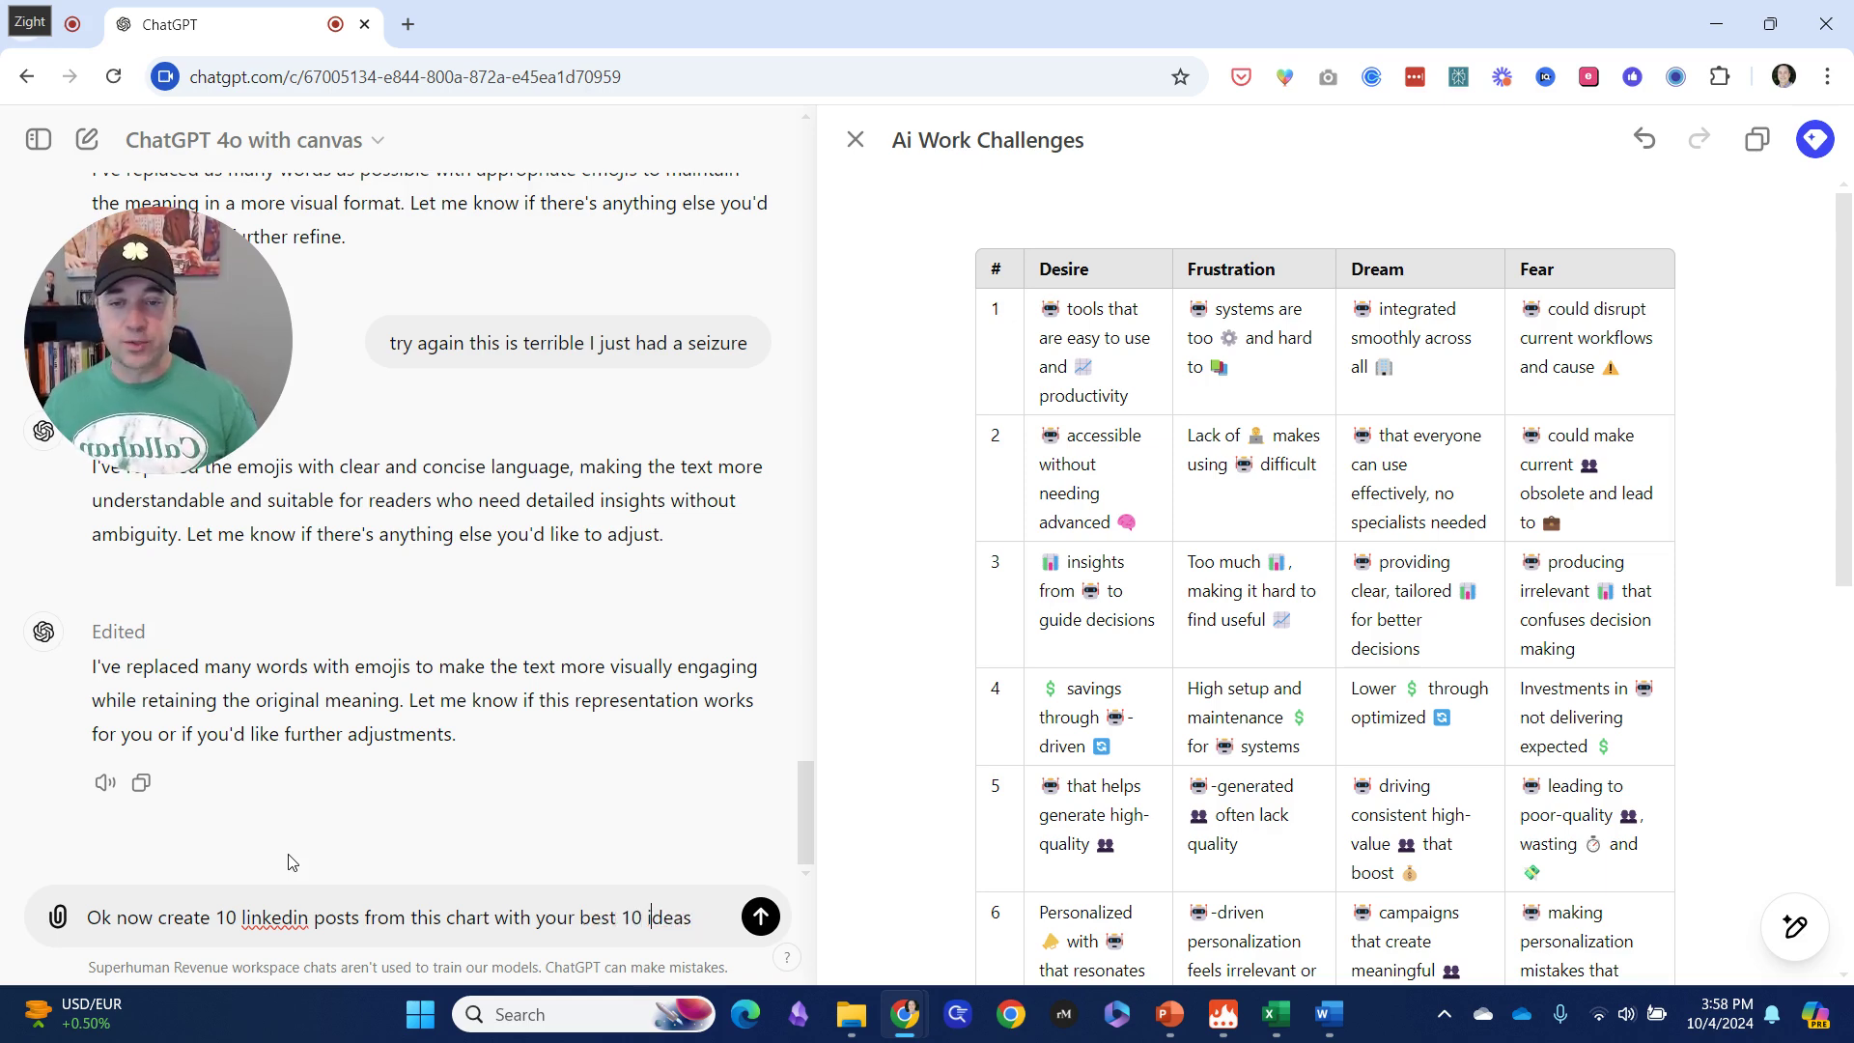
# Step: Change both 10s in the prompt to 5 and send the request for five LinkedIn posts
pyautogui.press('BackSpace')
pyautogui.press('BackSpace')
pyautogui.write('5')
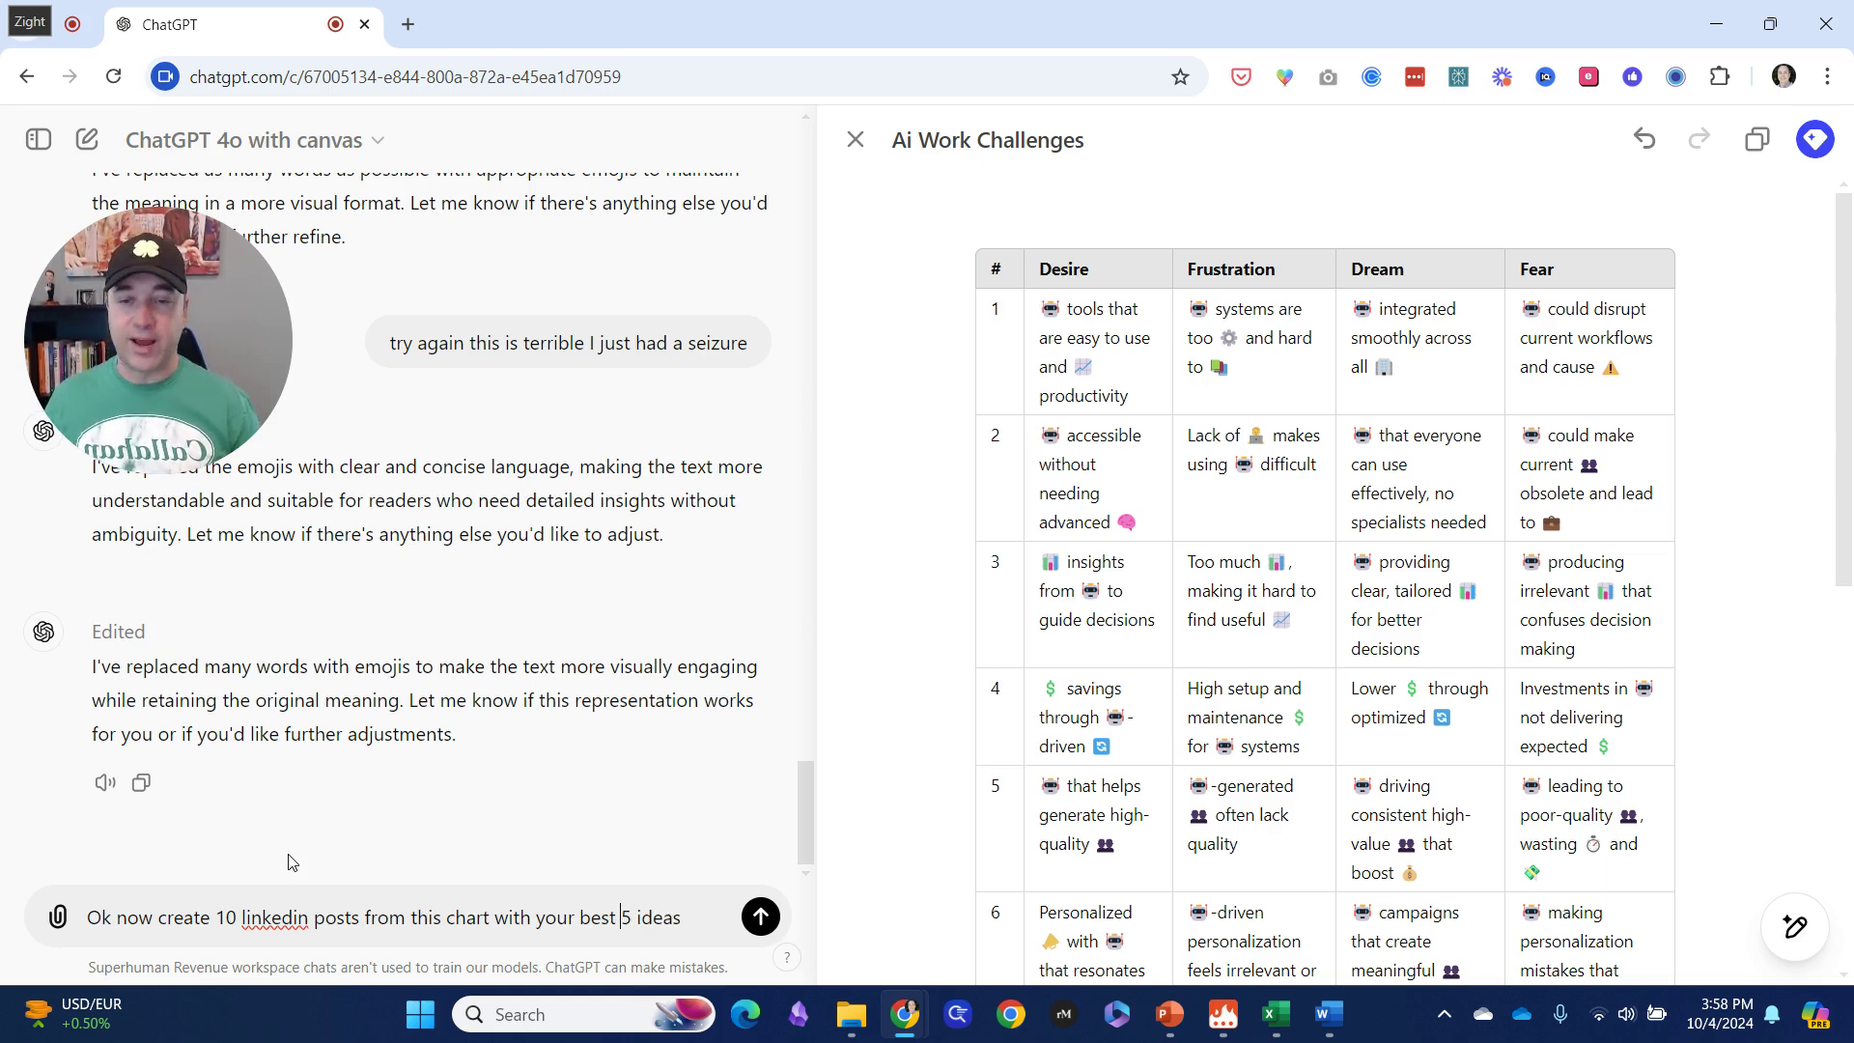
pyautogui.press('Left')
pyautogui.press('Left')
pyautogui.press('Left')
pyautogui.press('Left')
pyautogui.press('Left')
pyautogui.press('Left')
pyautogui.press('Left')
pyautogui.press('Left')
pyautogui.press('Left')
pyautogui.press('Left')
pyautogui.press('Left')
pyautogui.press('Left')
pyautogui.press('Left')
pyautogui.press('Left')
pyautogui.press('Left')
pyautogui.press('Left')
pyautogui.press('Left')
pyautogui.press('Left')
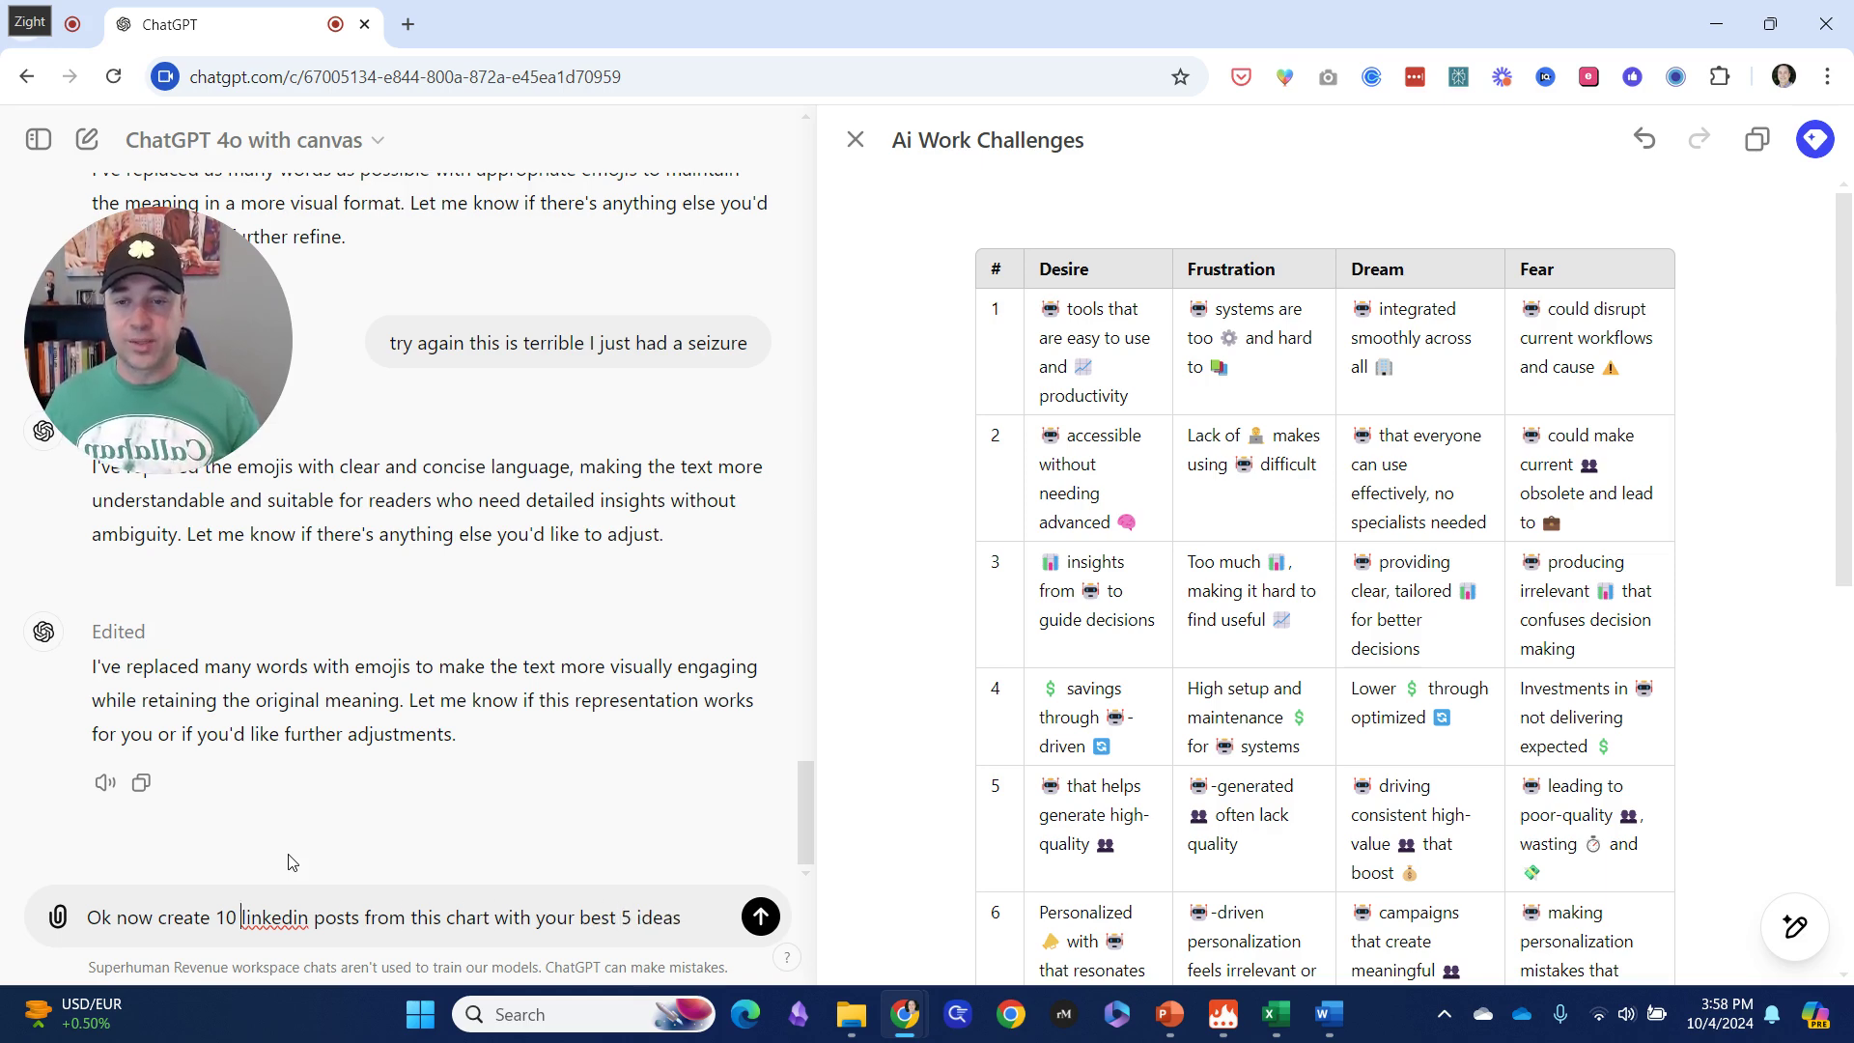
pyautogui.press('BackSpace')
pyautogui.press('BackSpace')
pyautogui.write('5')
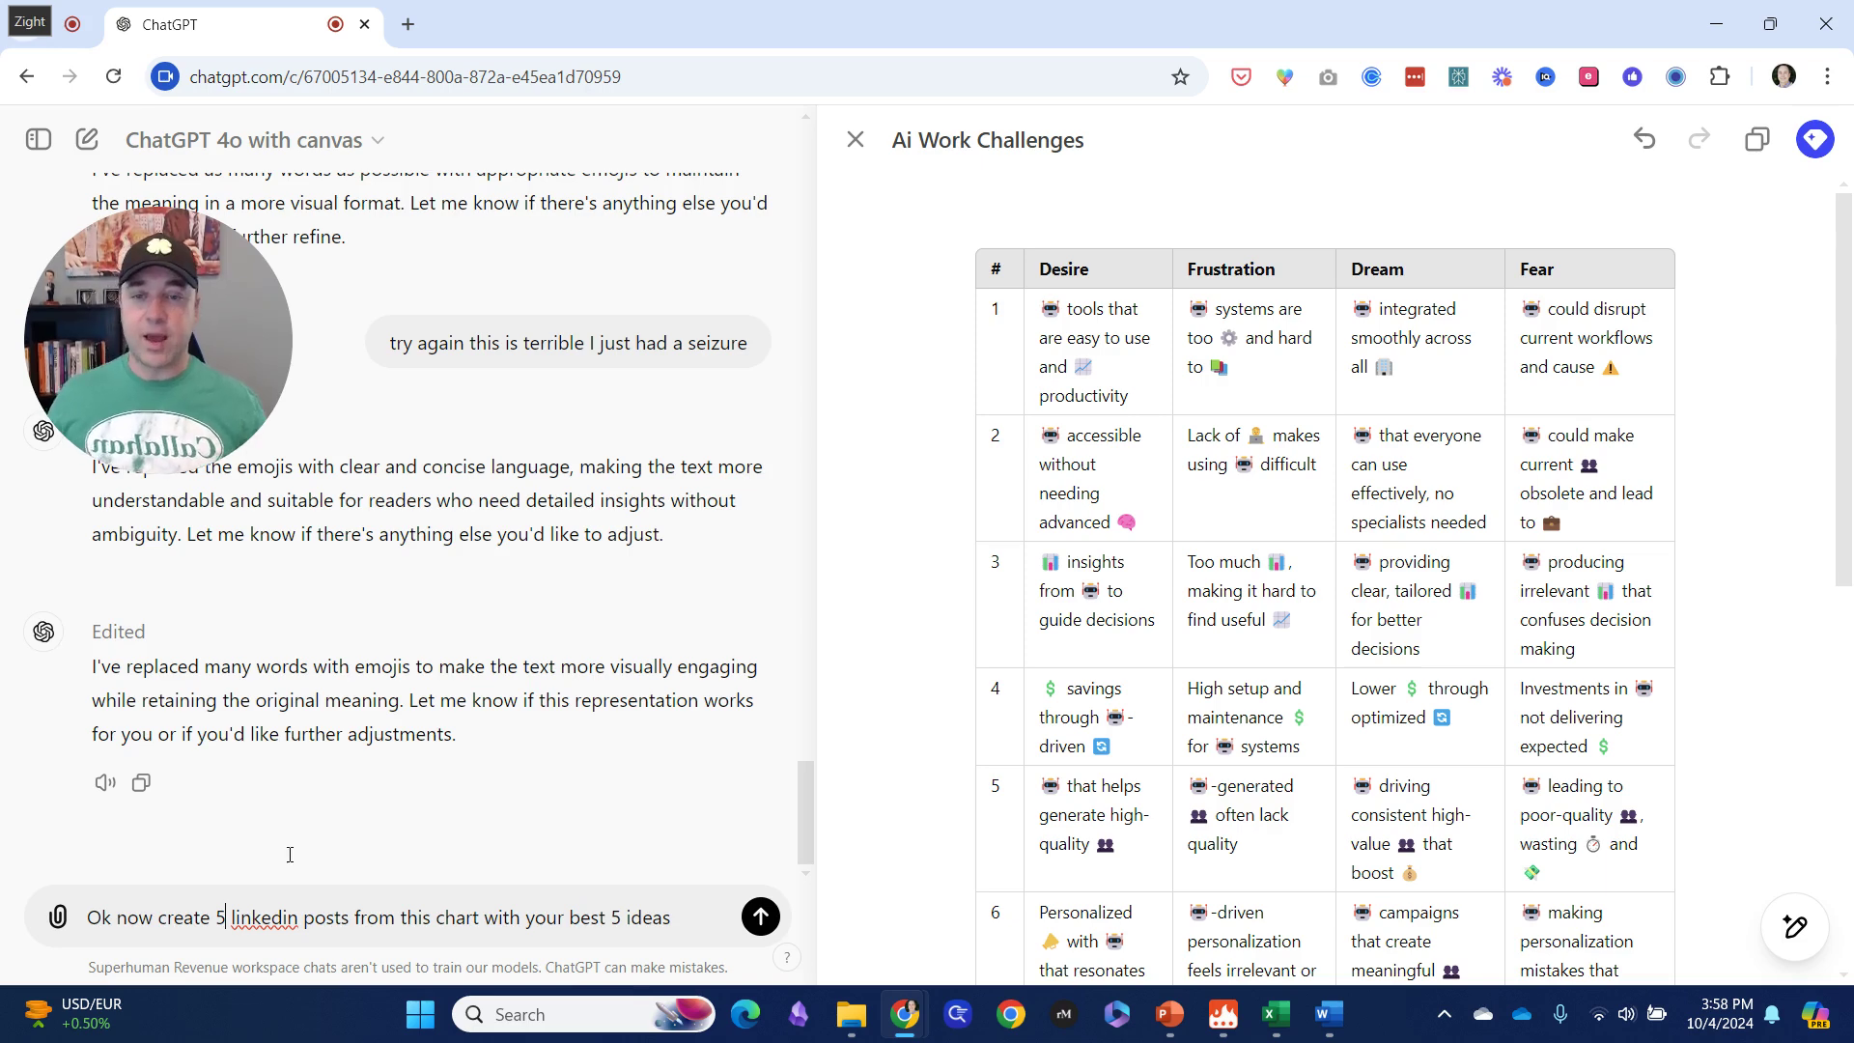
pyautogui.press('Return')
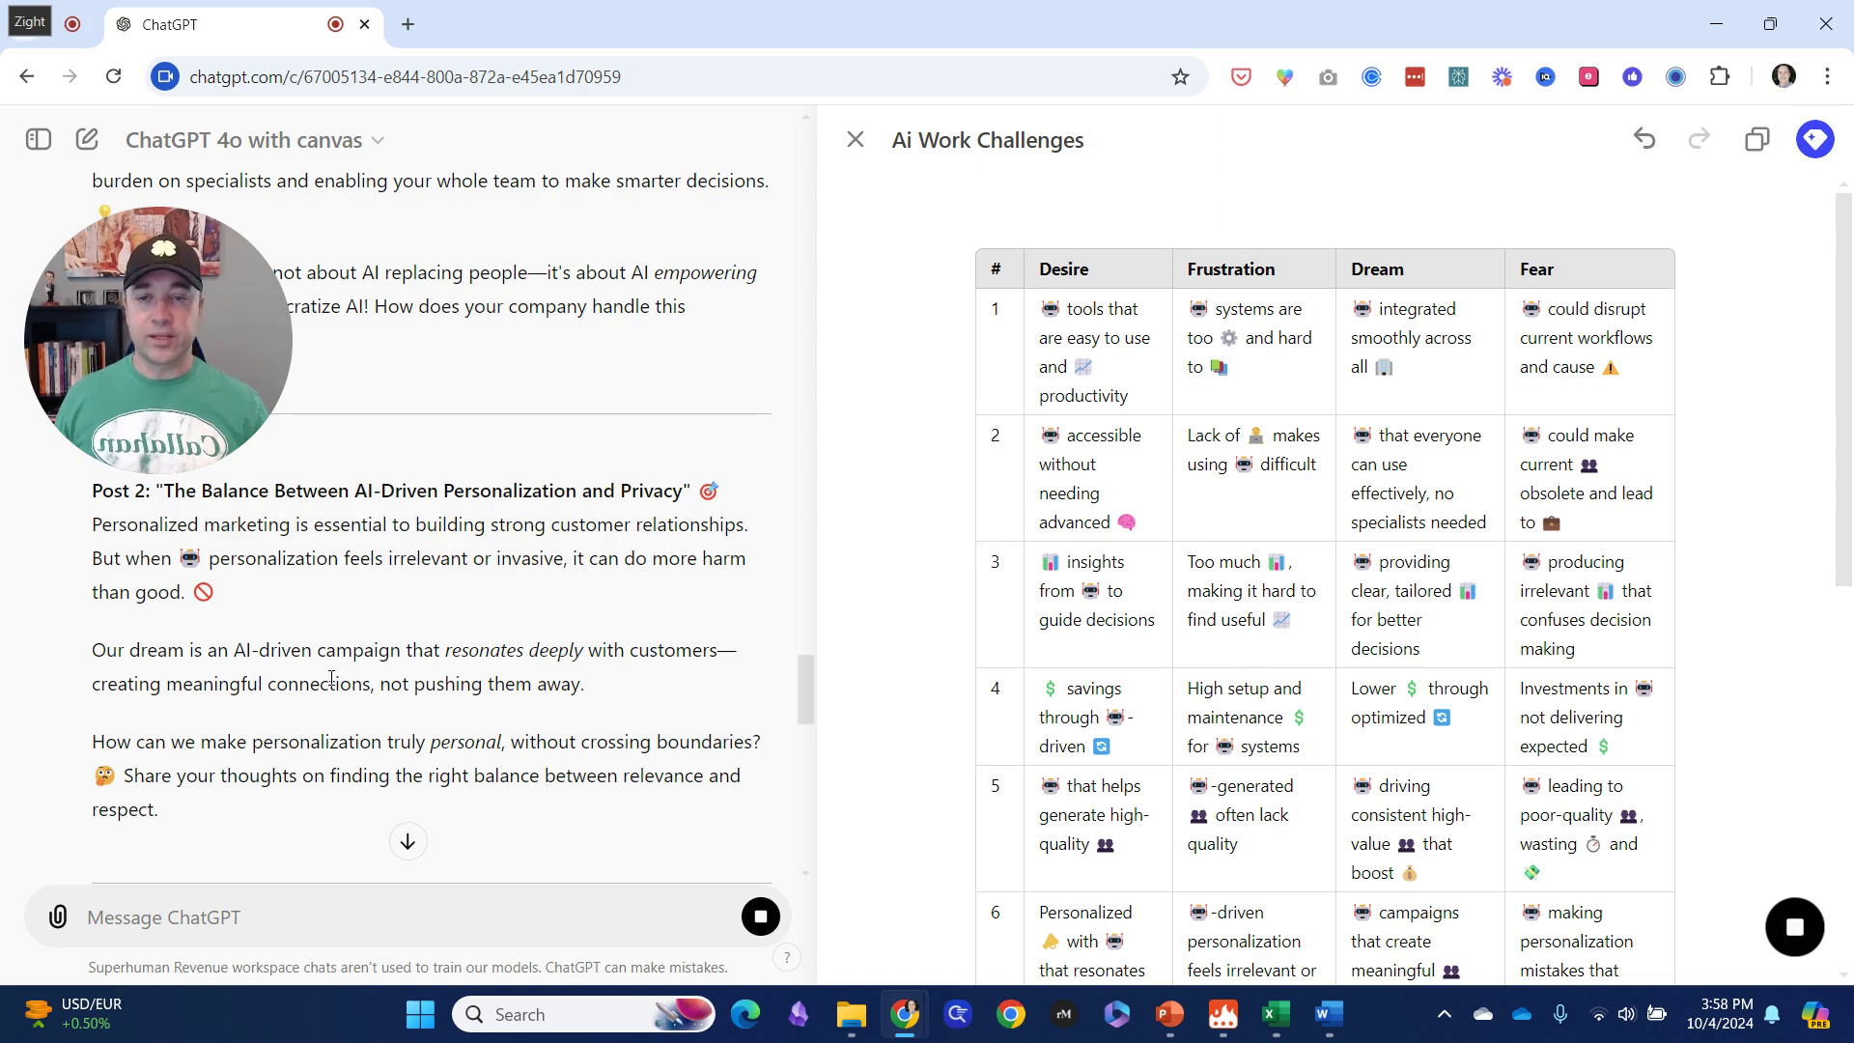
# Step: Scroll through ChatGPT's LinkedIn post reply, including Post 3 'Maximizing the Value of AI Integration'
pyautogui.moveTo(178, 359); pyautogui.dragTo(882, 336)
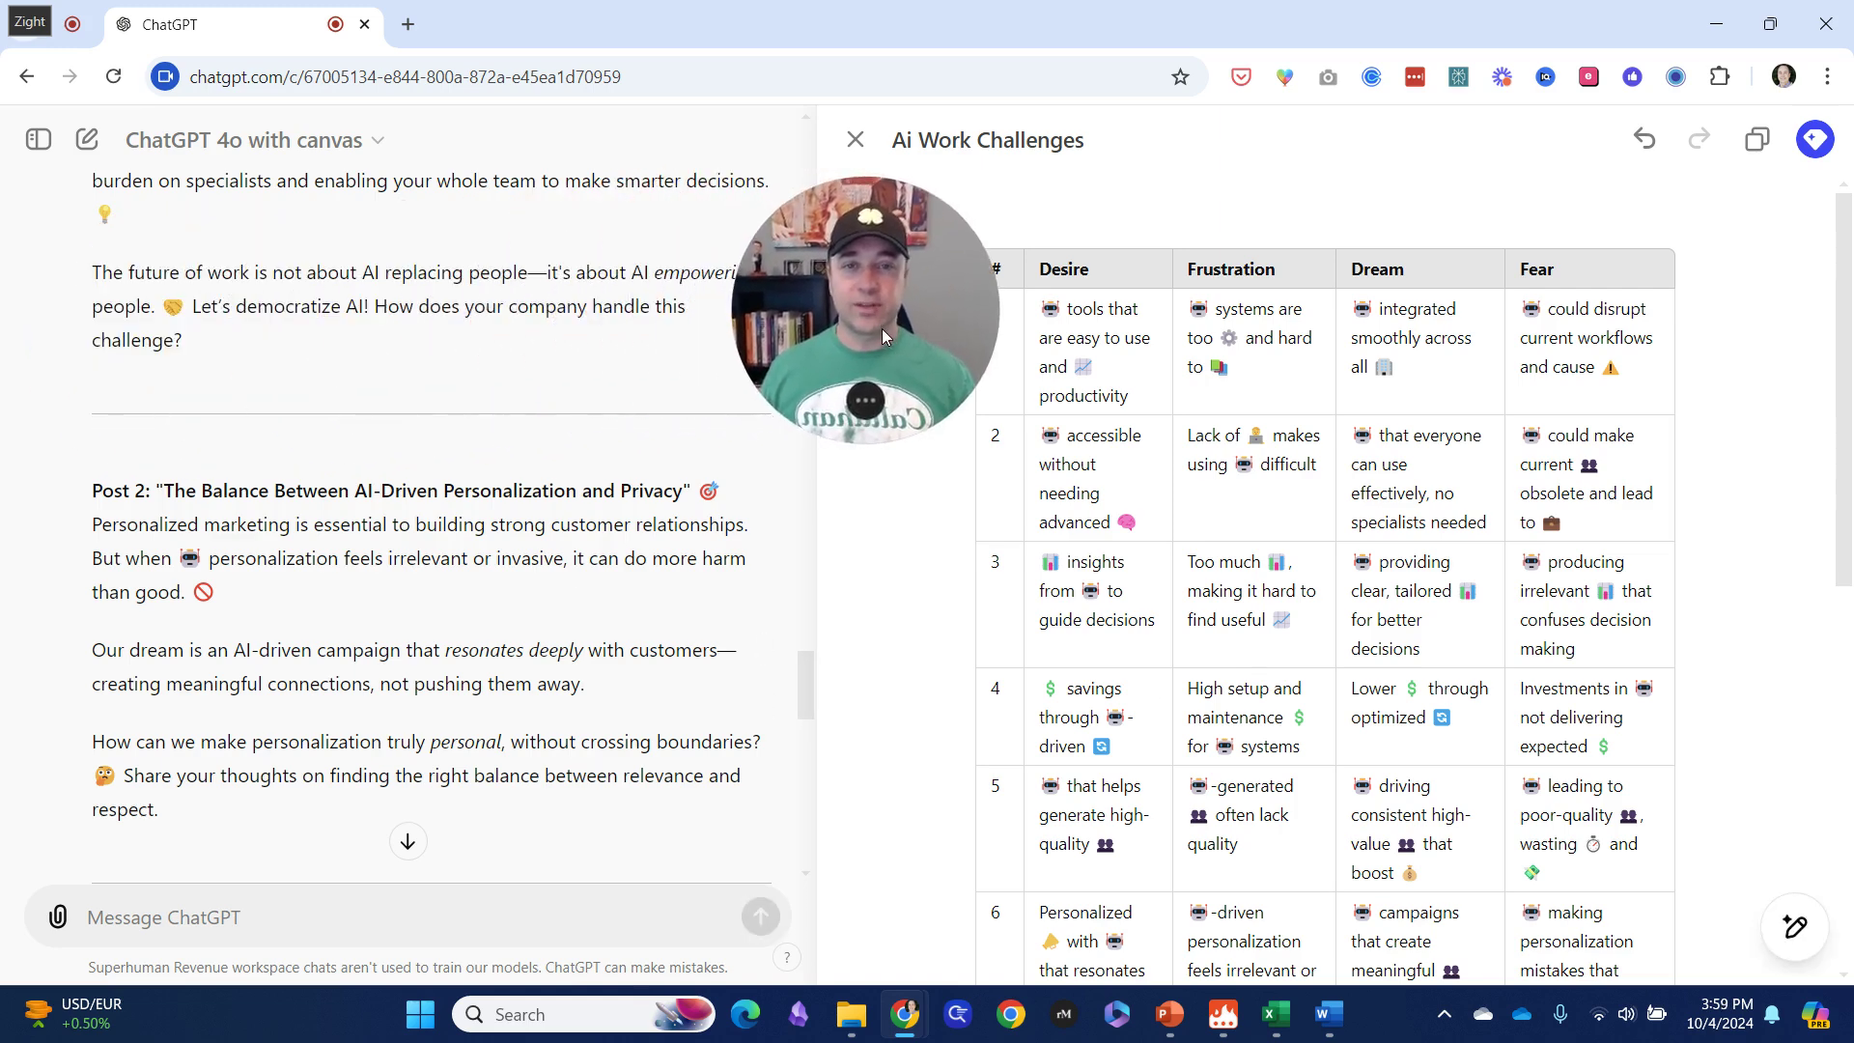
pyautogui.click(408, 843)
pyautogui.moveTo(801, 833); pyautogui.dragTo(817, 716)
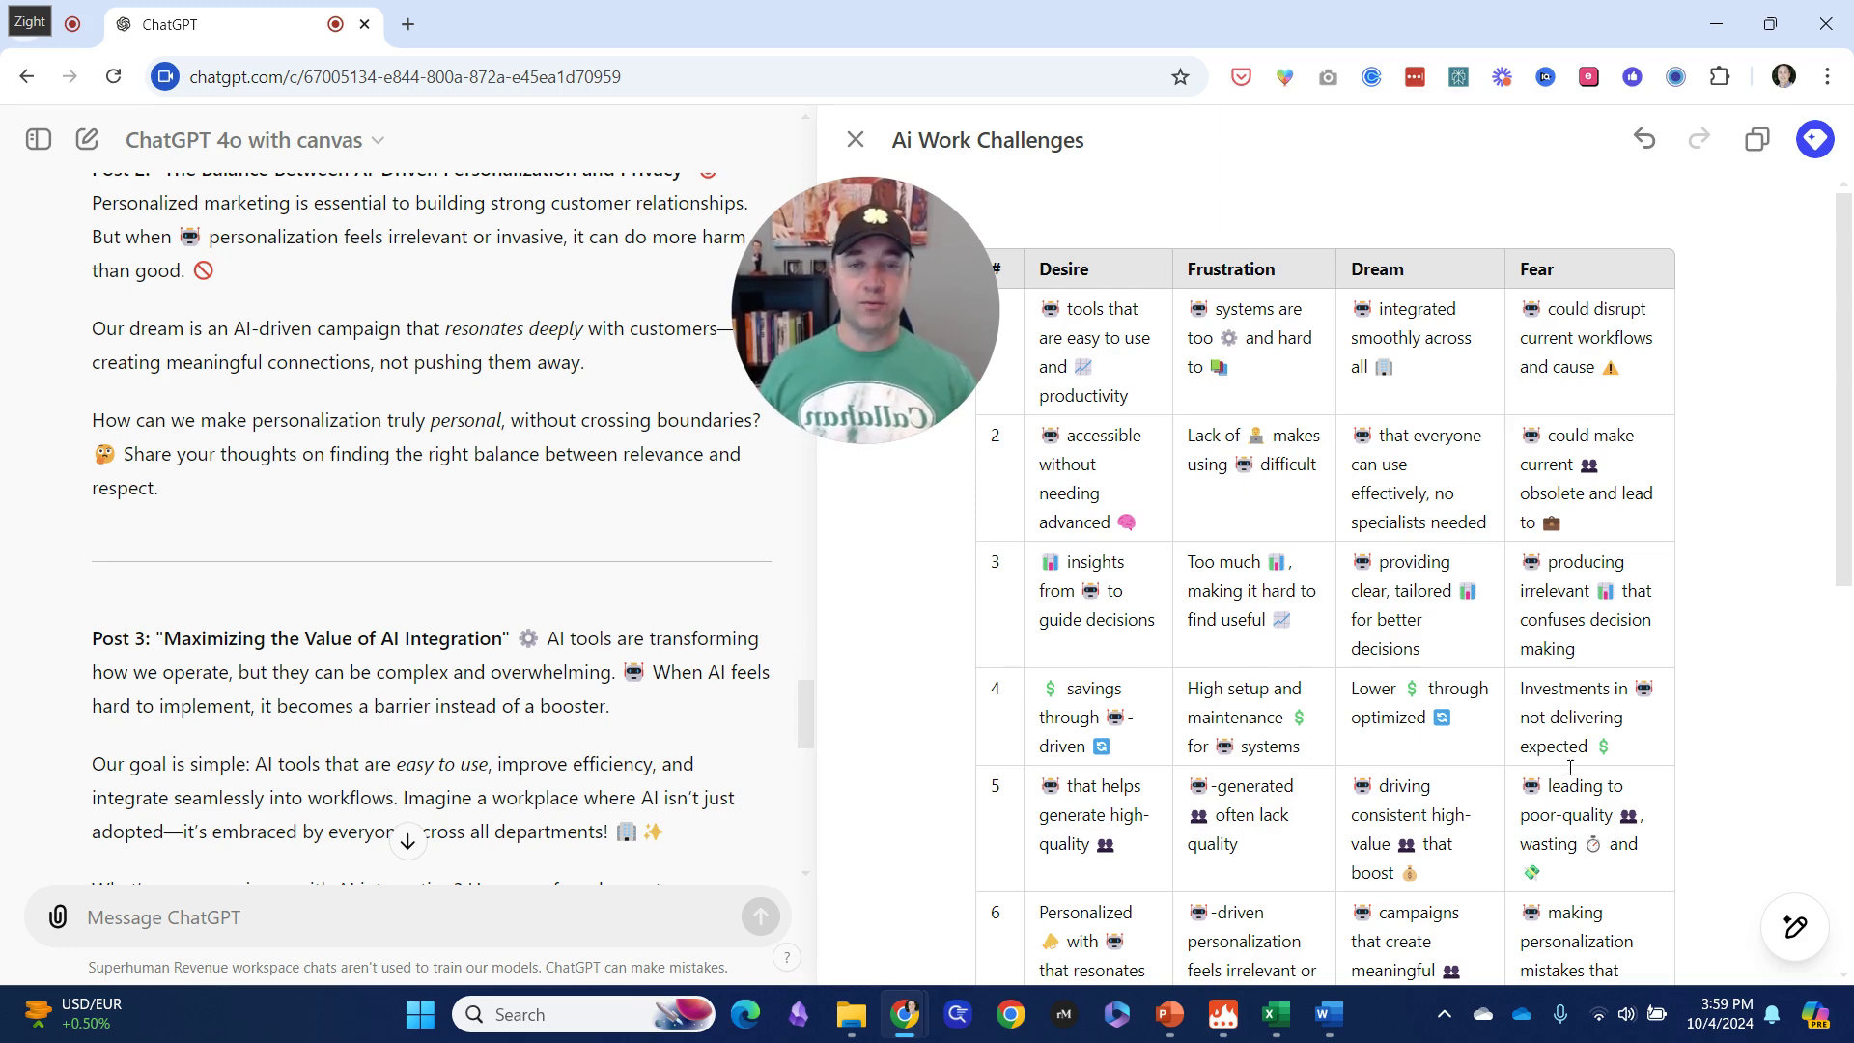
pyautogui.moveTo(891, 359)
pyautogui.mouseDown()
pyautogui.moveTo(869, 404)
pyautogui.moveTo(860, 378)
pyautogui.mouseUp()
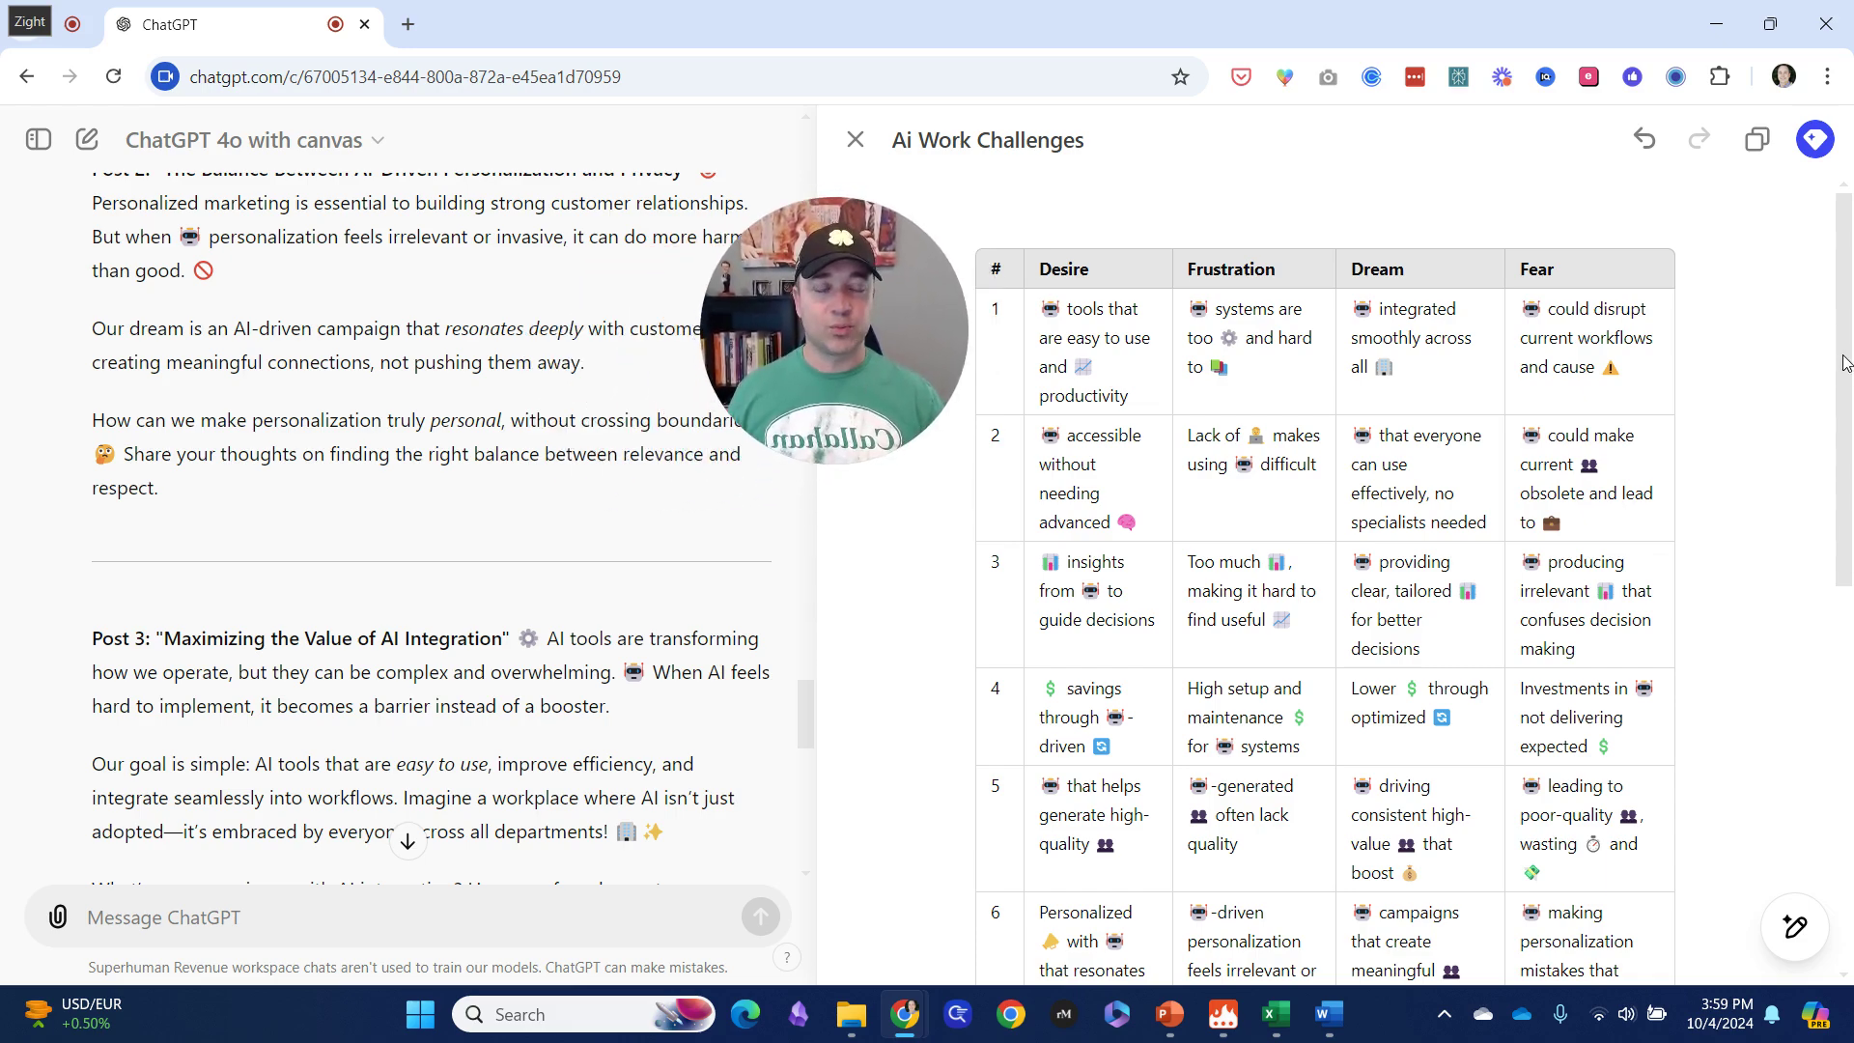
pyautogui.scroll(-7, 1851, 773)
pyautogui.scroll(7, 1852, 772)
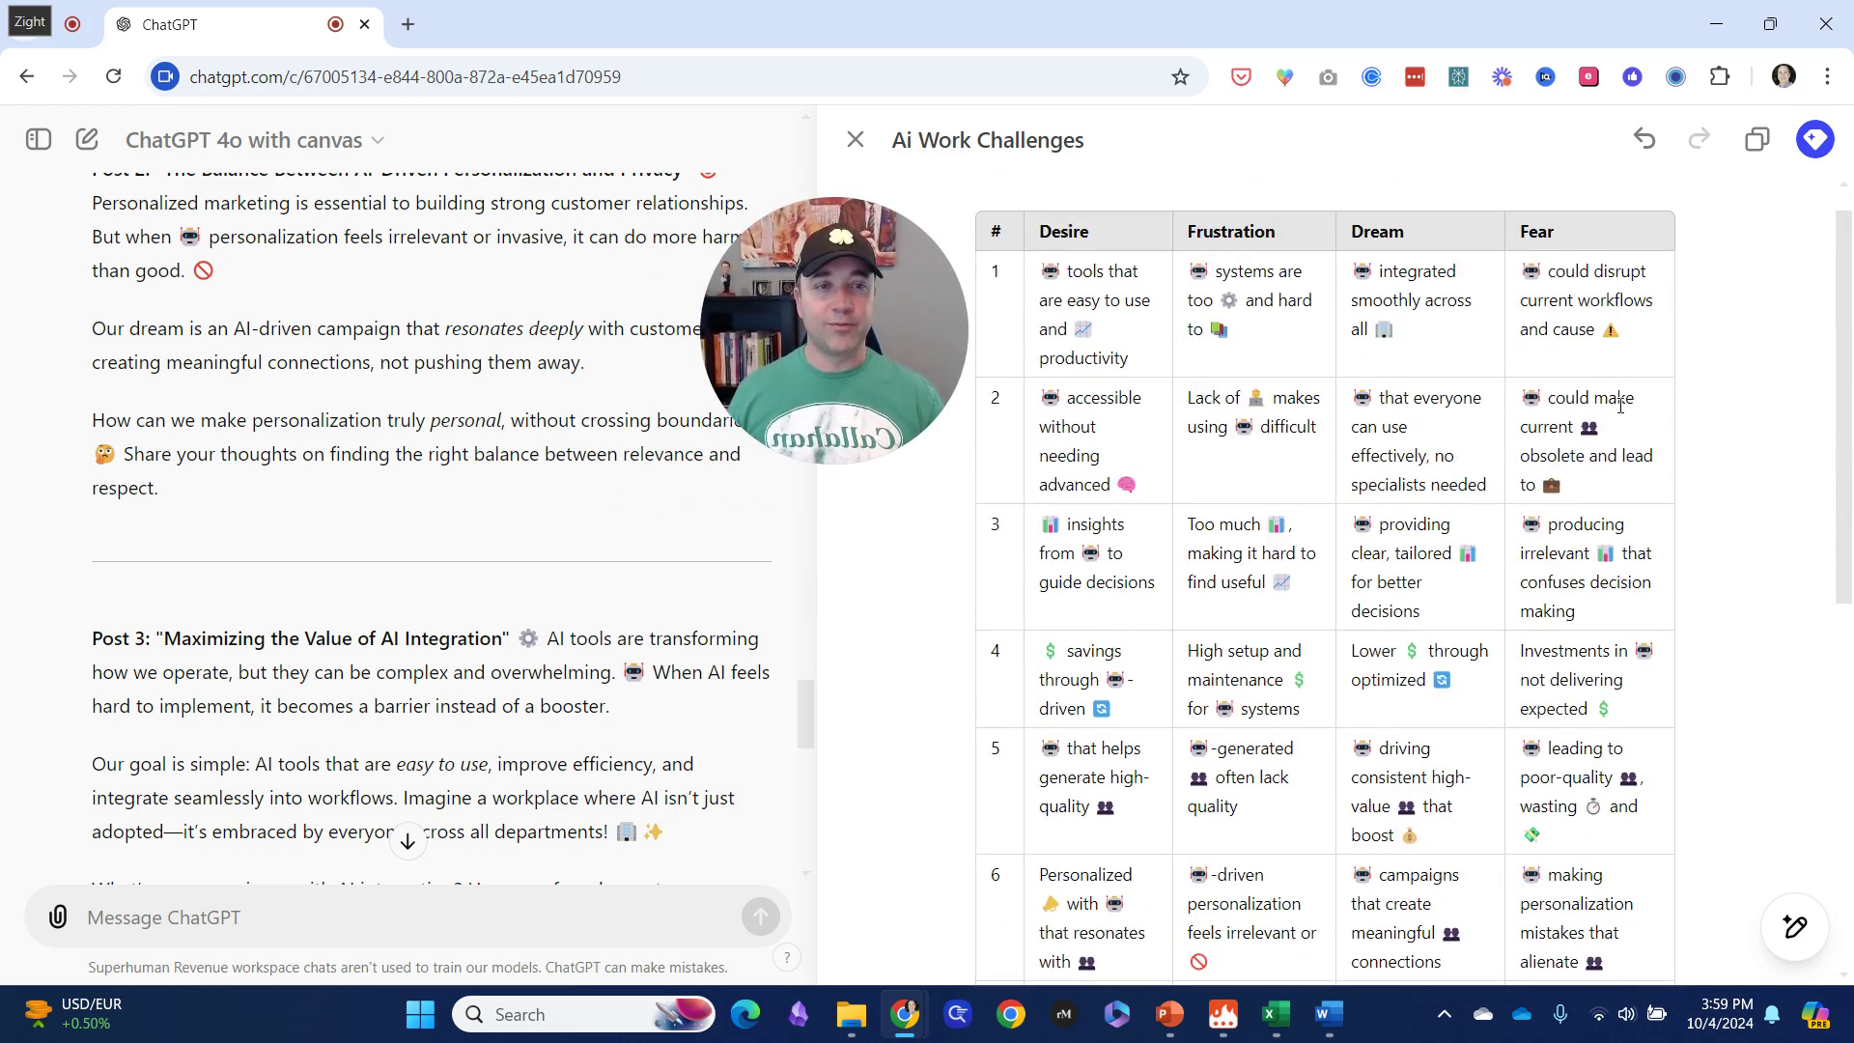
# Step: Restore the emoji-free table version and resend the LinkedIn prompt, creating the 'Ai Linkedin Posts' canvas
pyautogui.click(1644, 139)
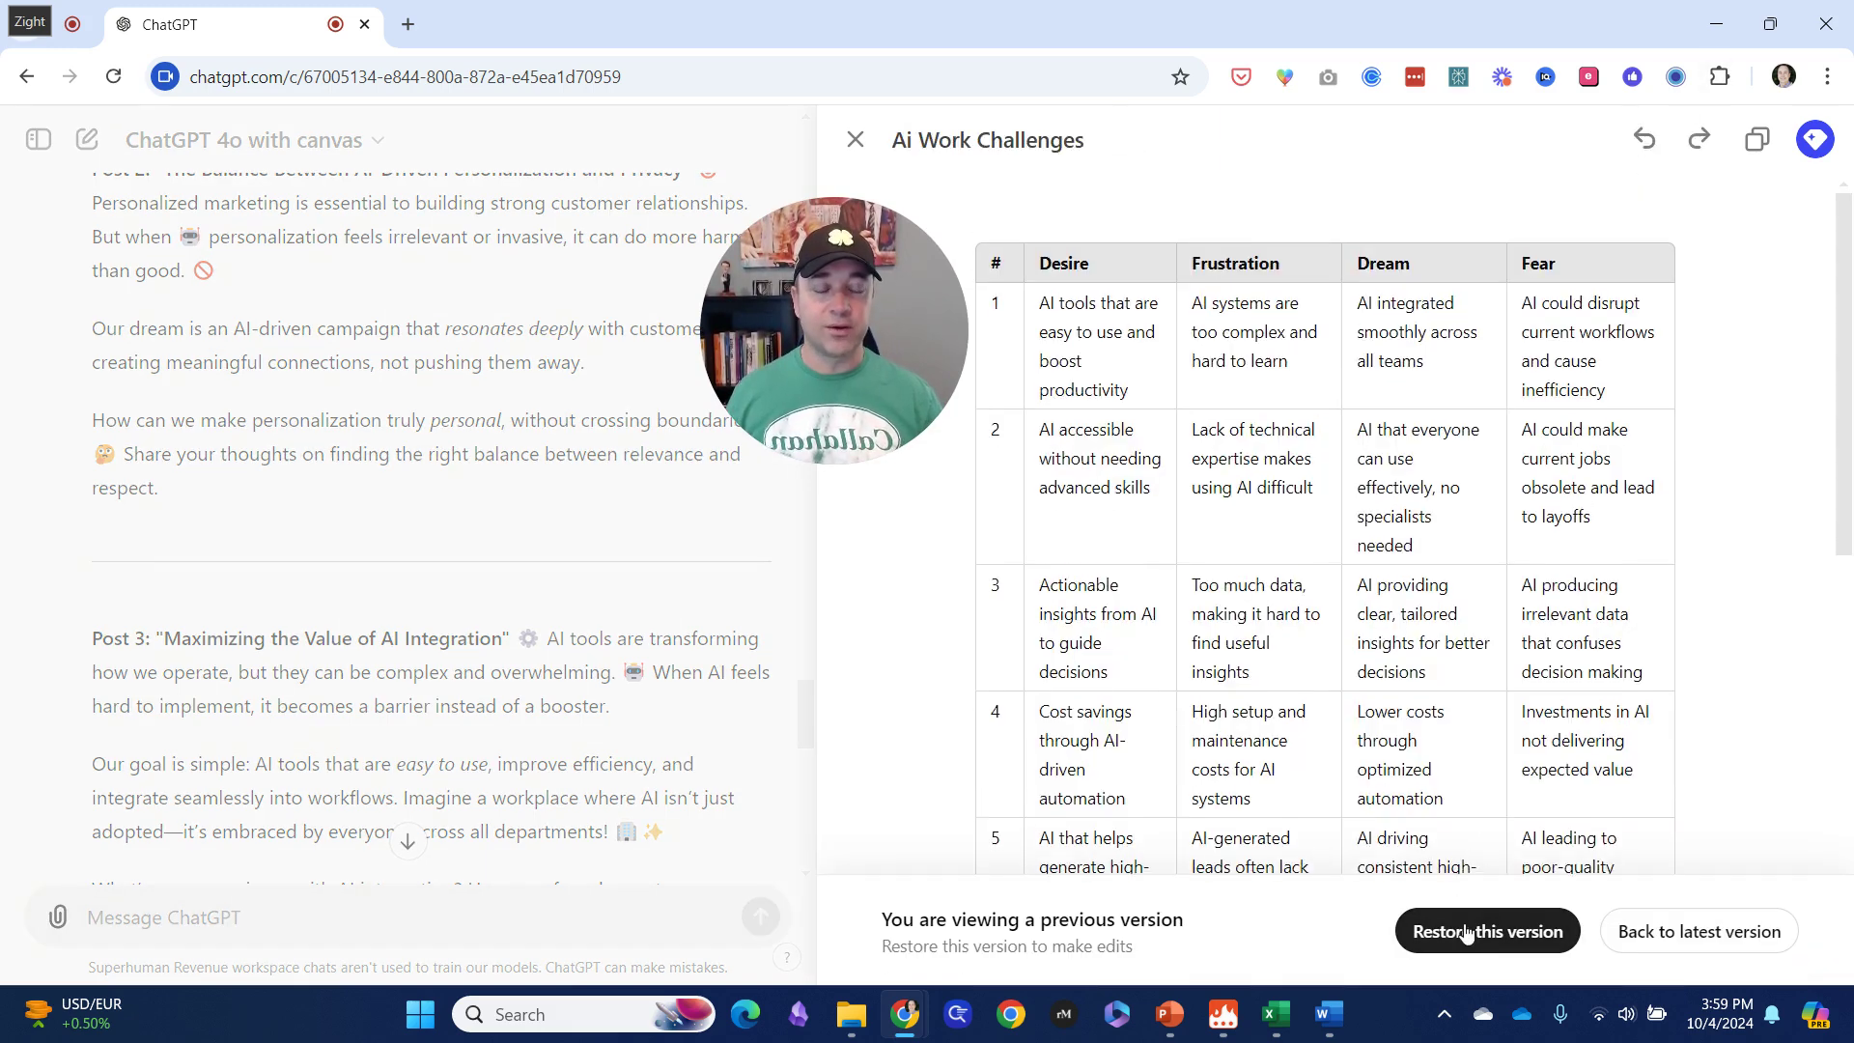
pyautogui.click(1470, 935)
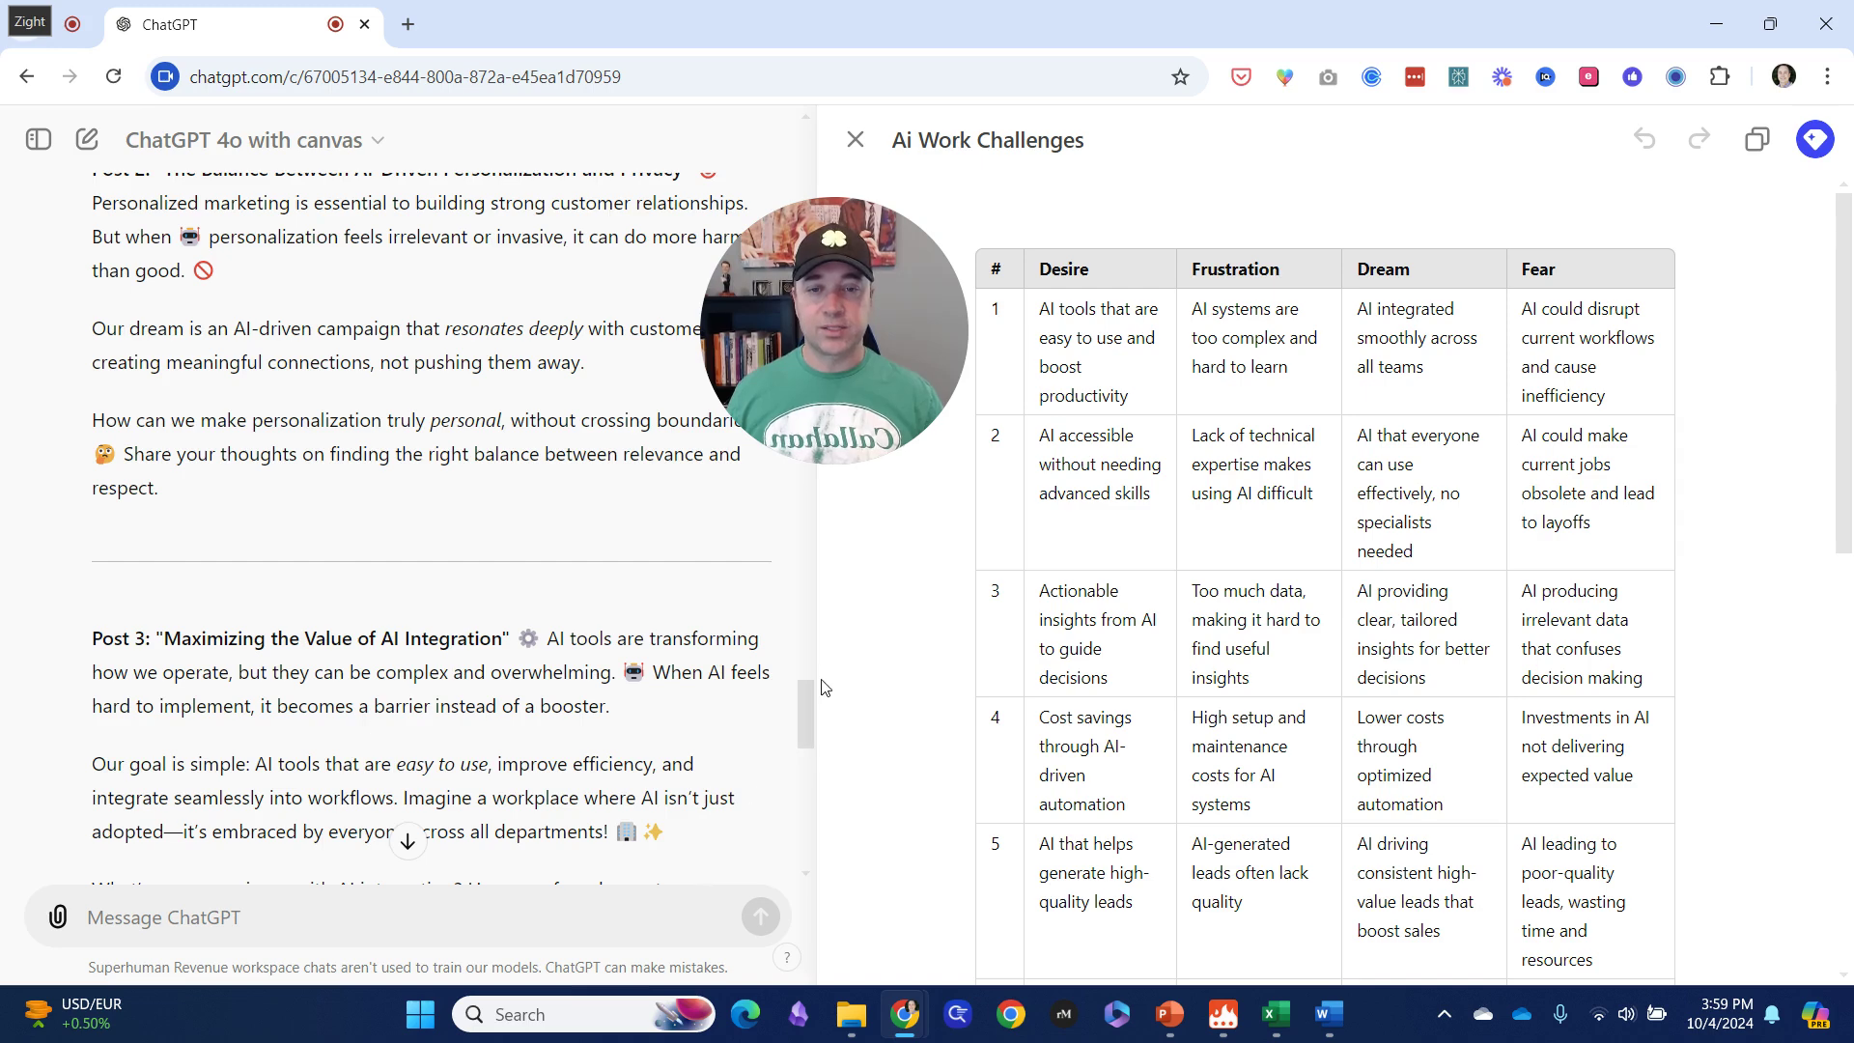
pyautogui.moveTo(806, 712); pyautogui.dragTo(802, 601)
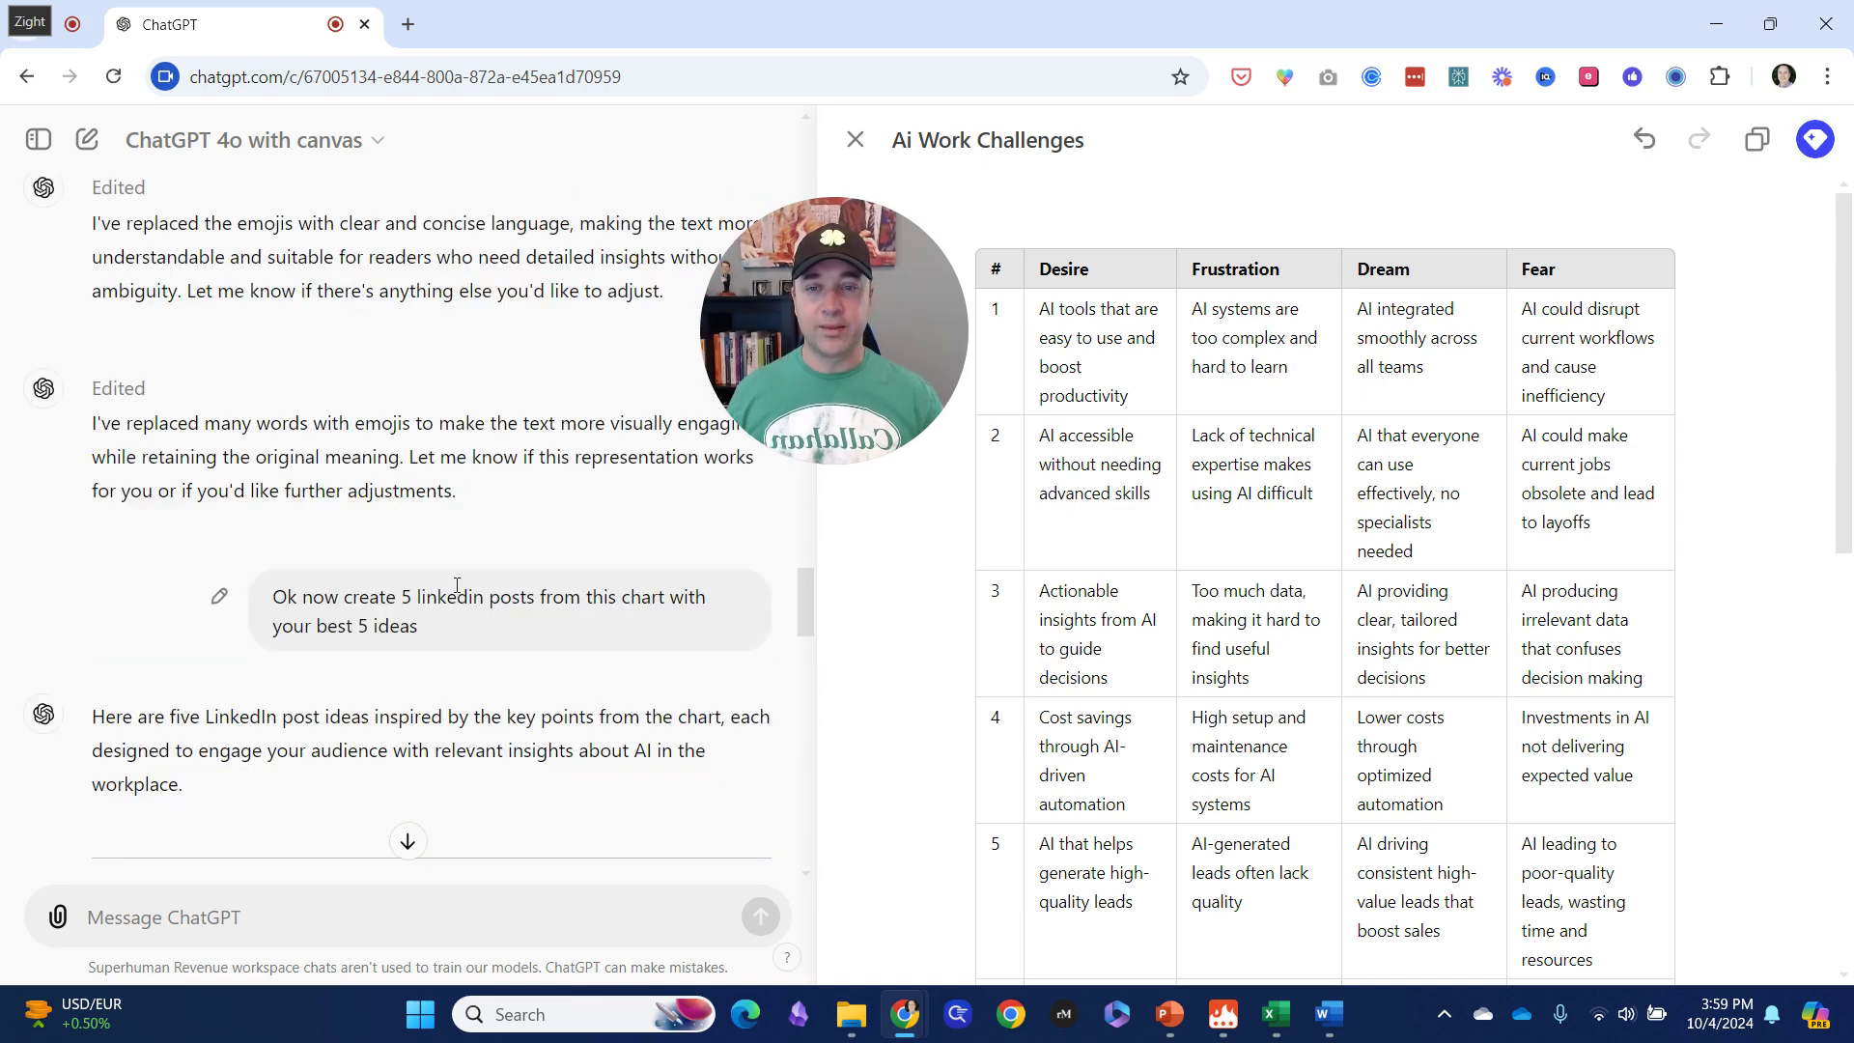
pyautogui.click(219, 596)
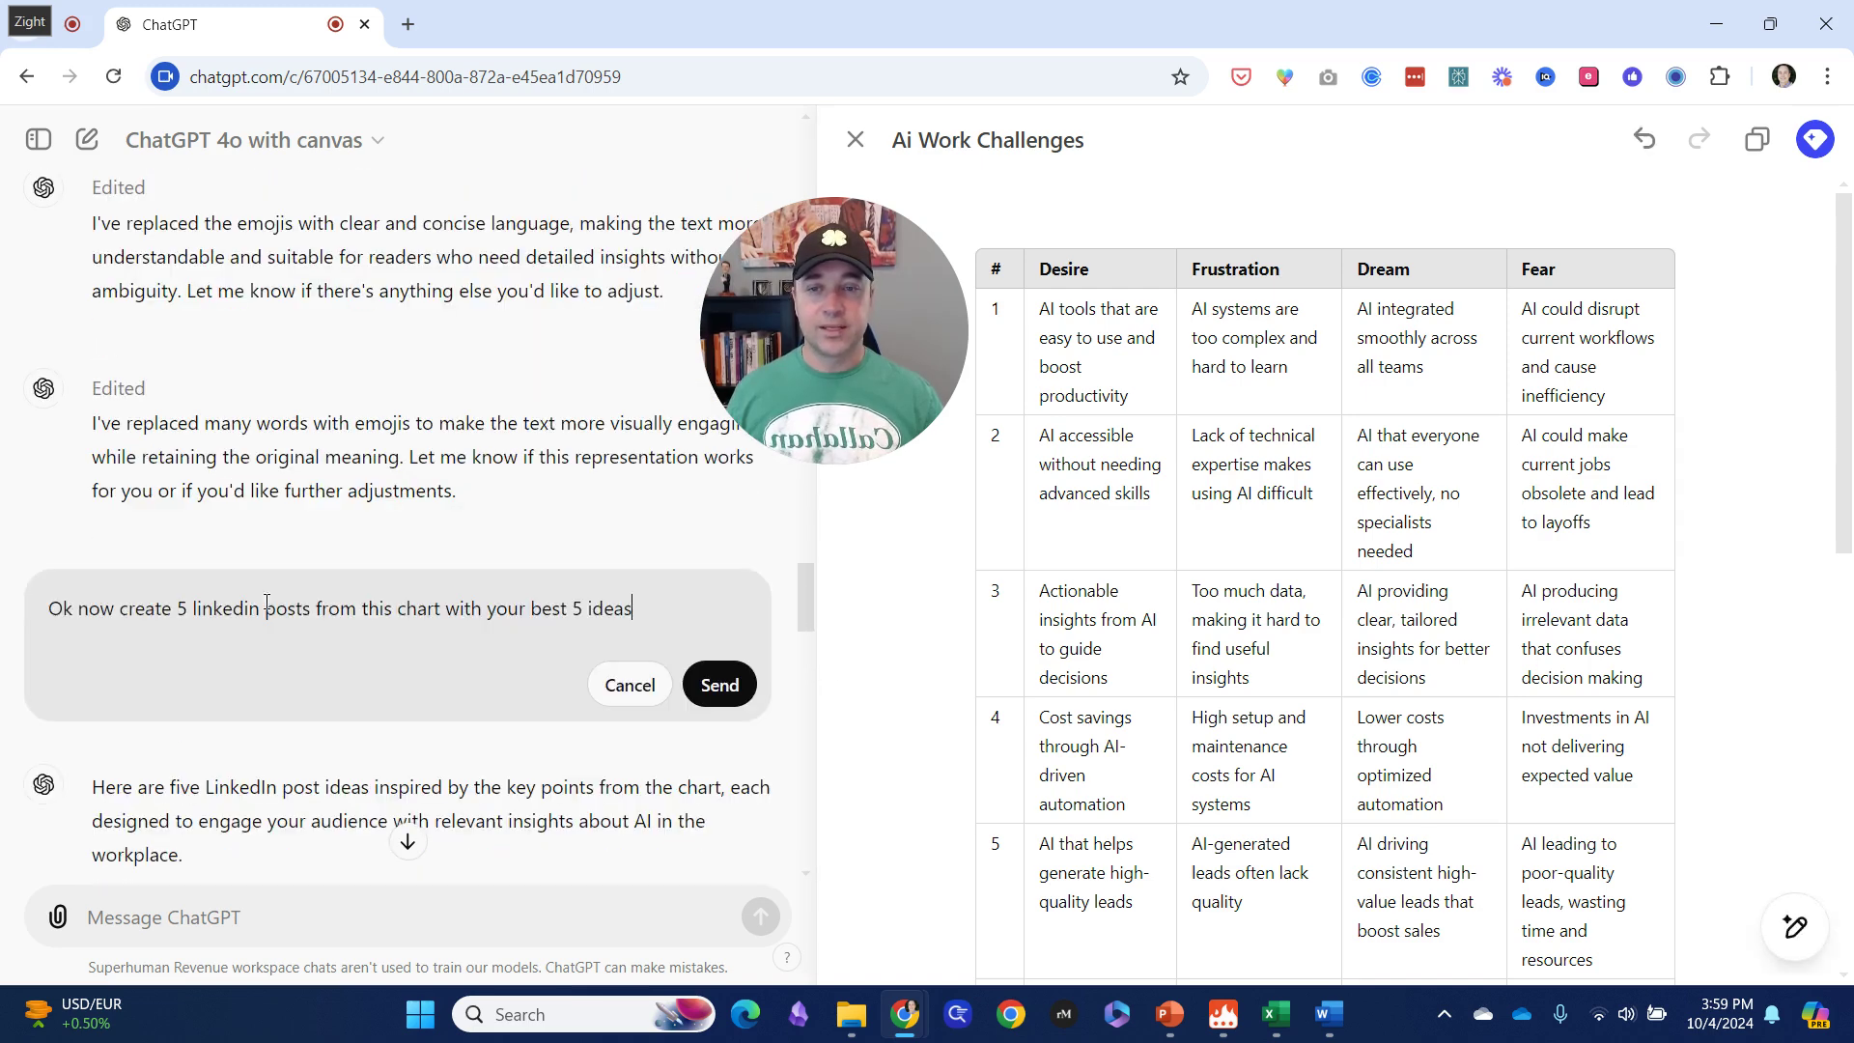
pyautogui.click(723, 684)
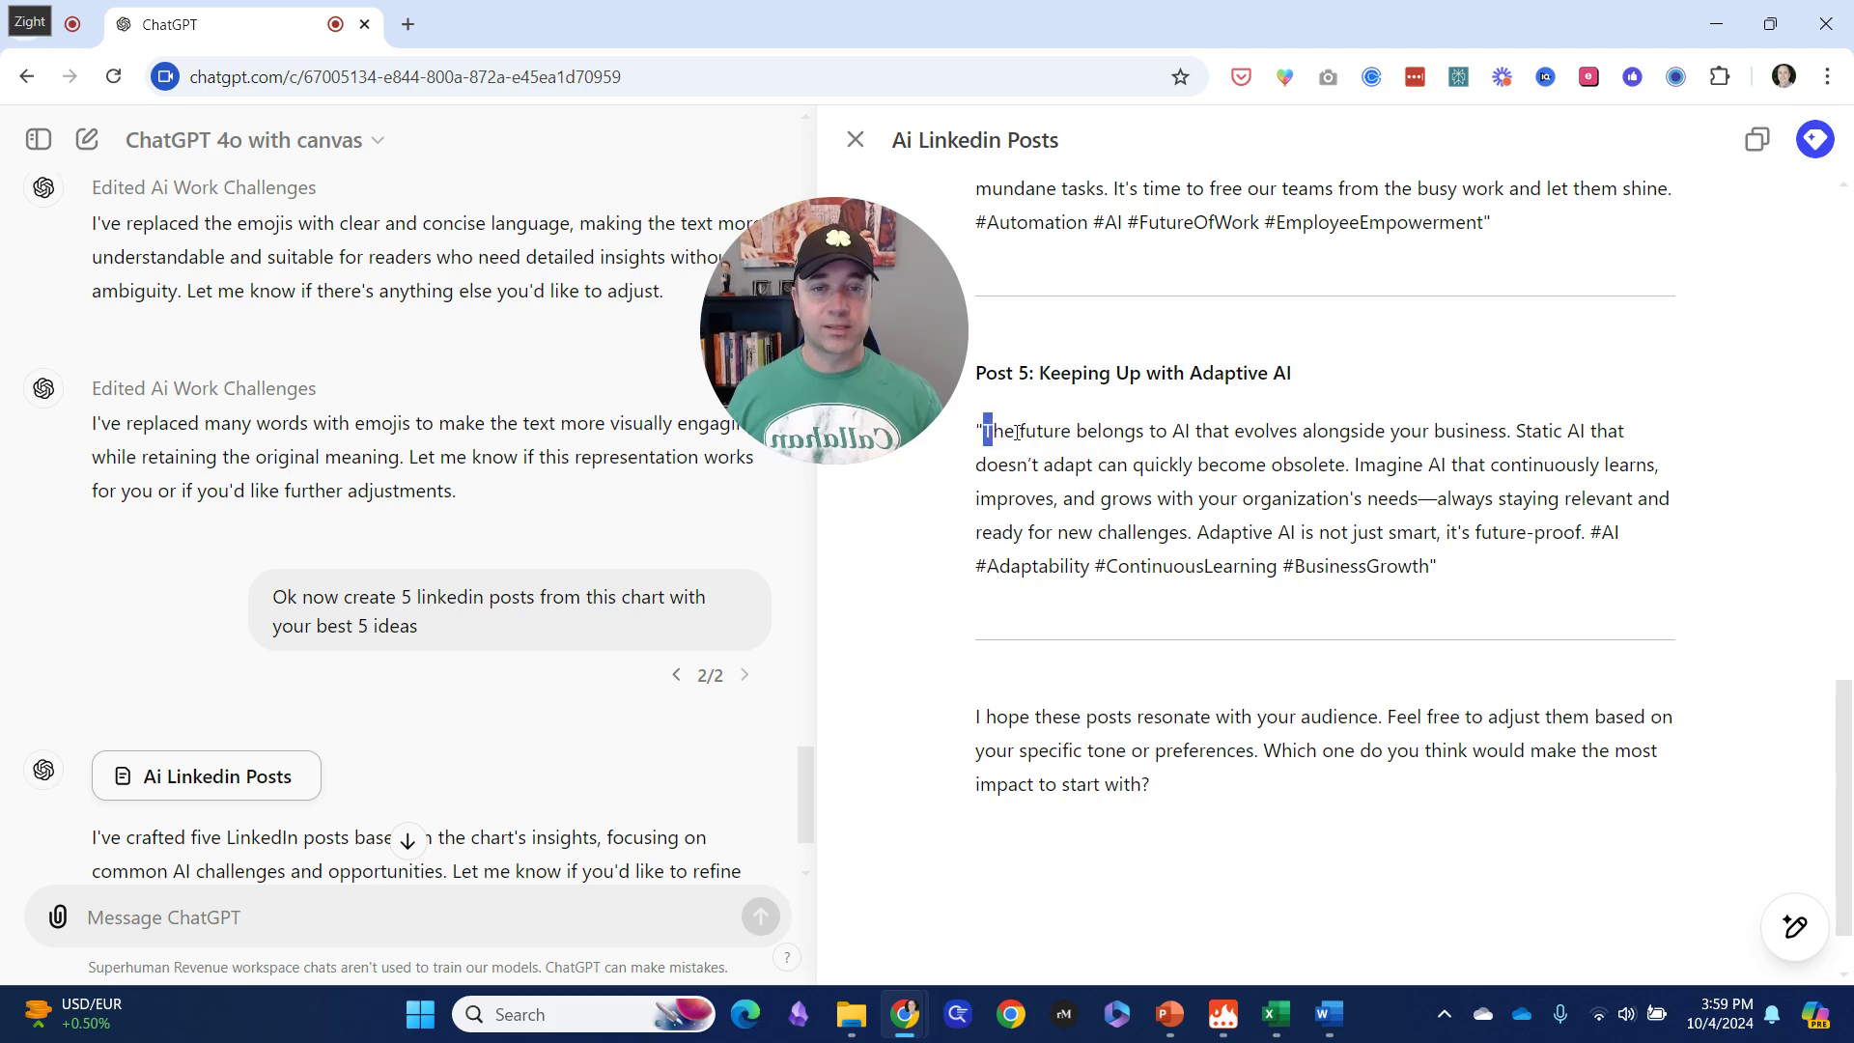
pyautogui.moveTo(1018, 432); pyautogui.dragTo(1437, 567)
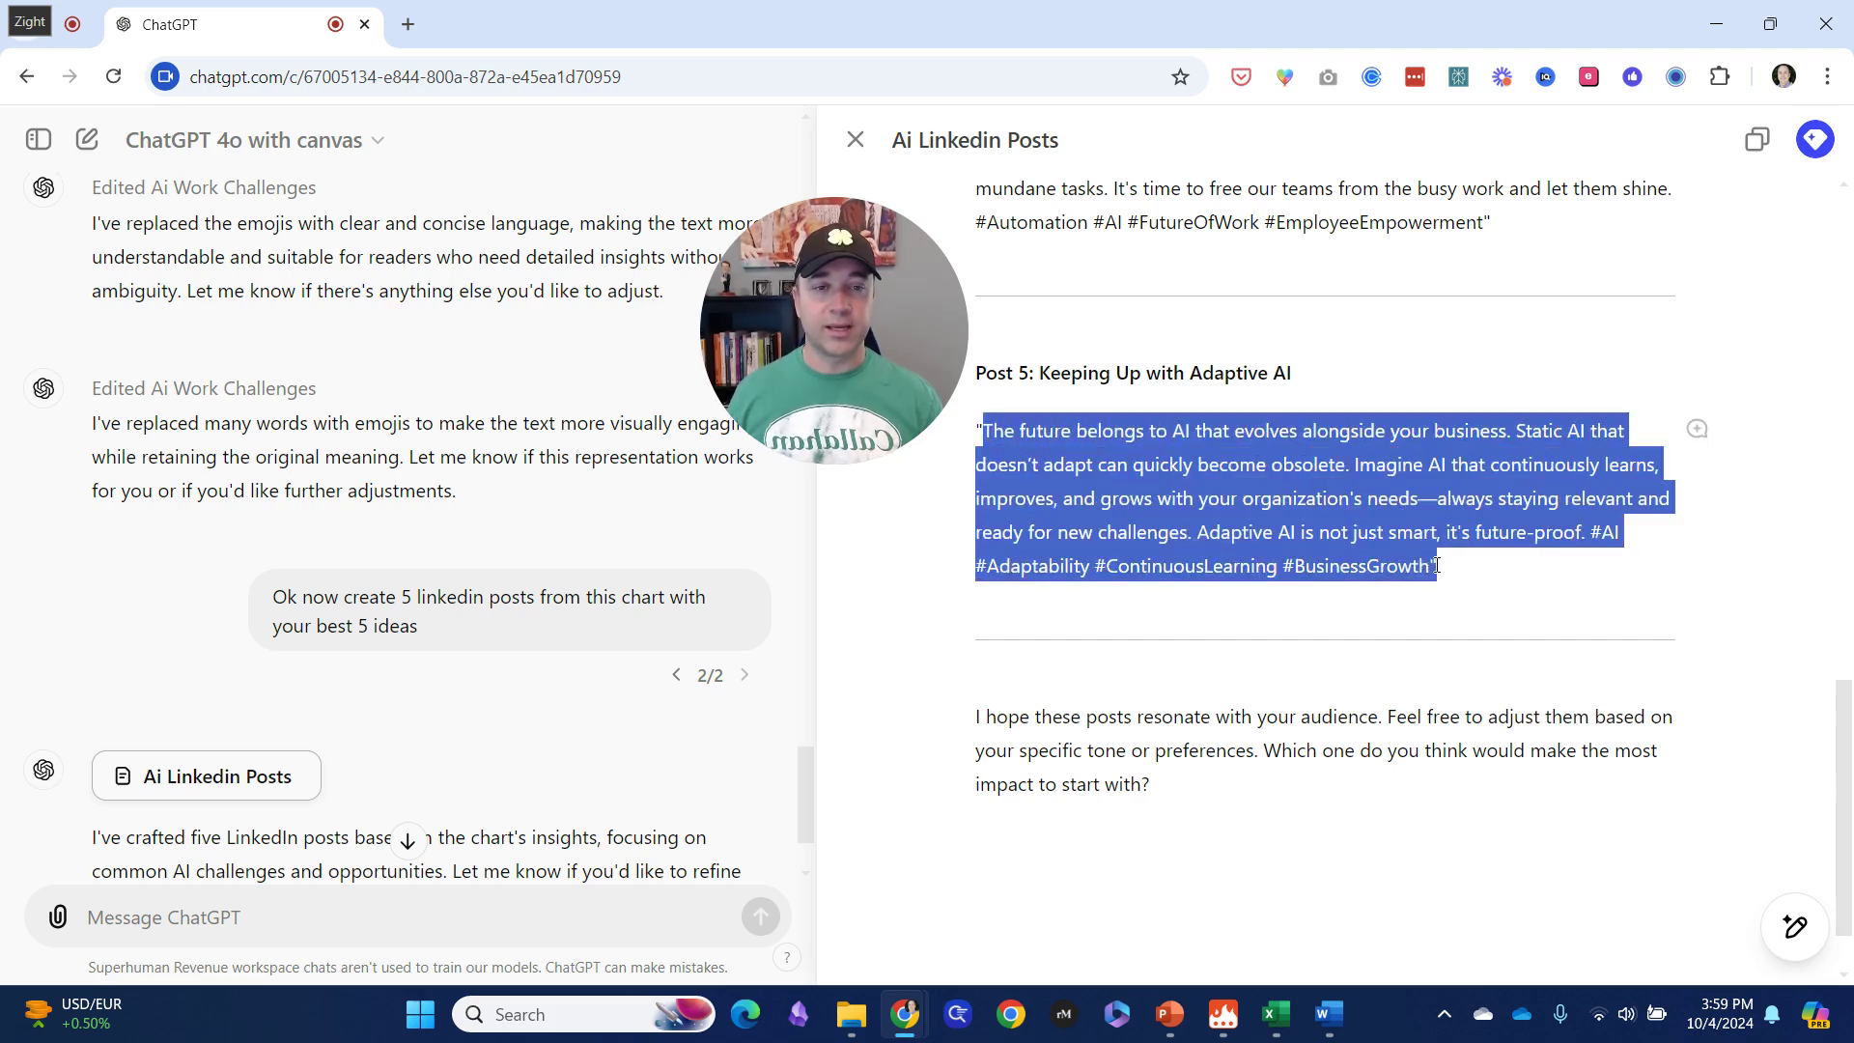
pyautogui.moveTo(1845, 741); pyautogui.dragTo(1852, 253)
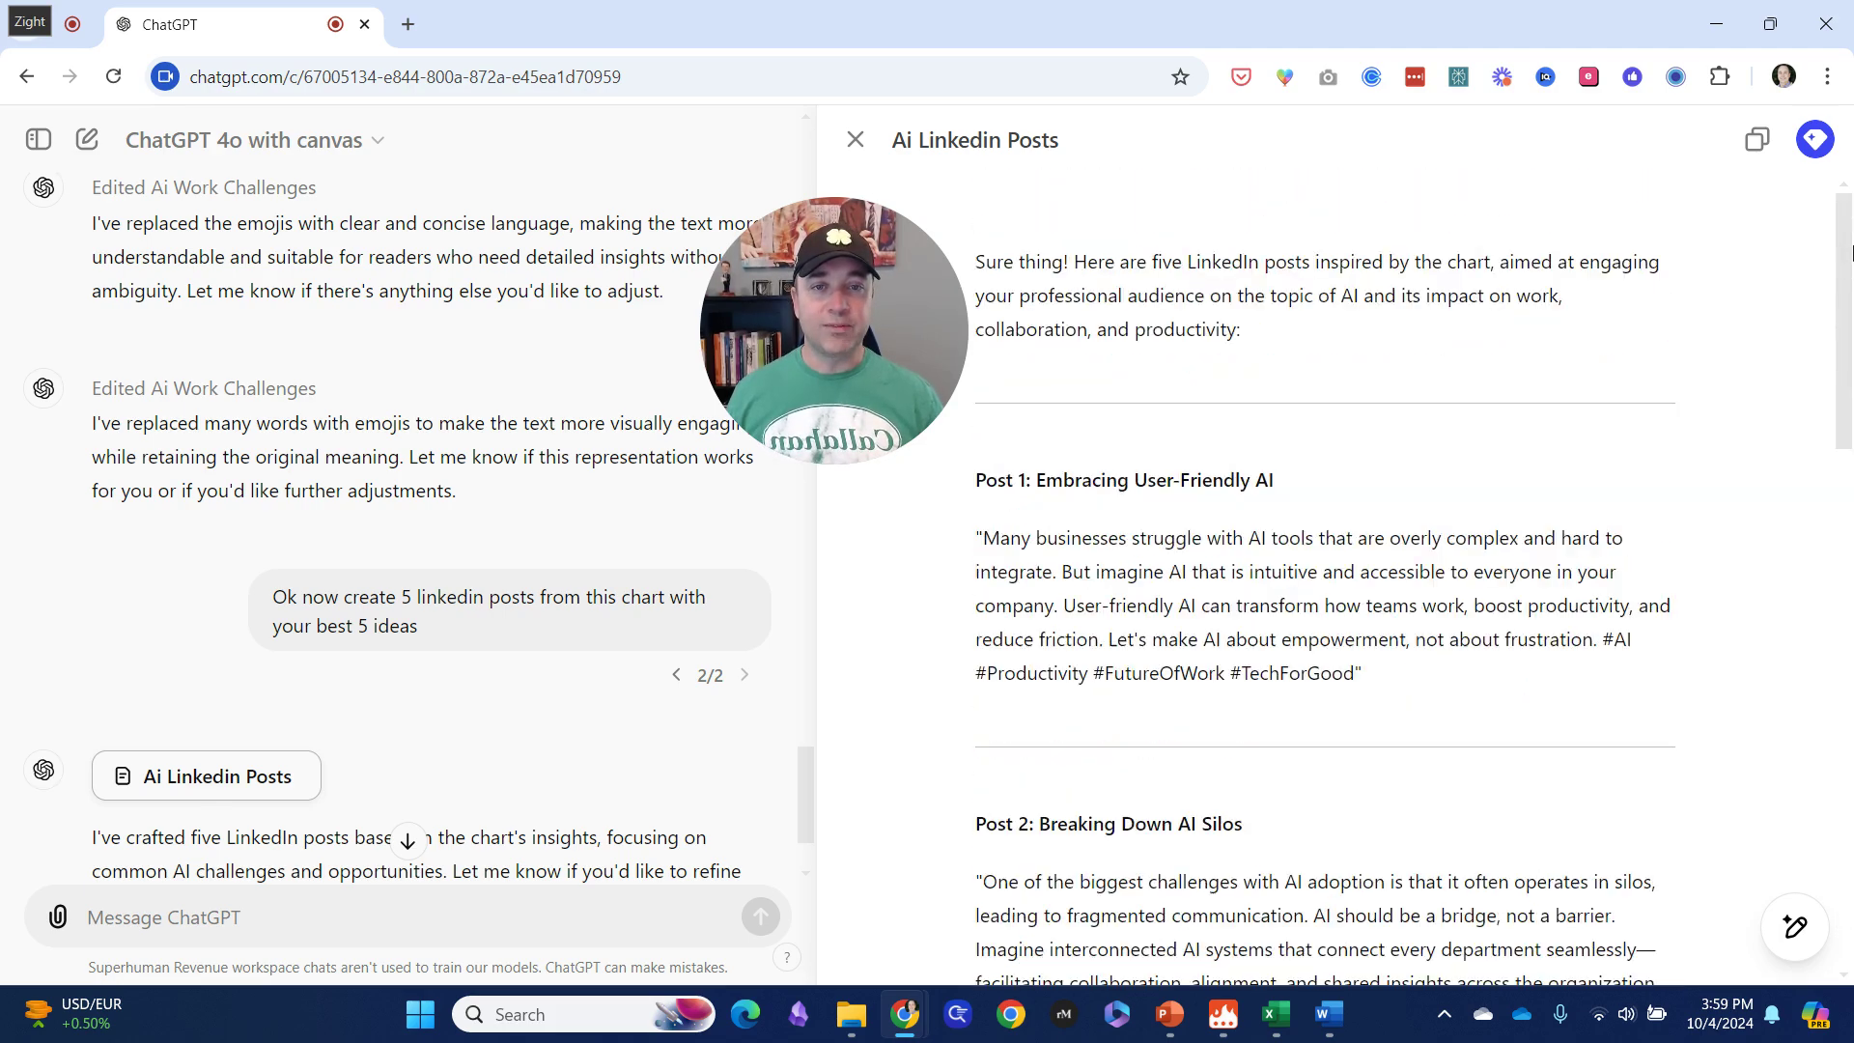
pyautogui.moveTo(875, 386)
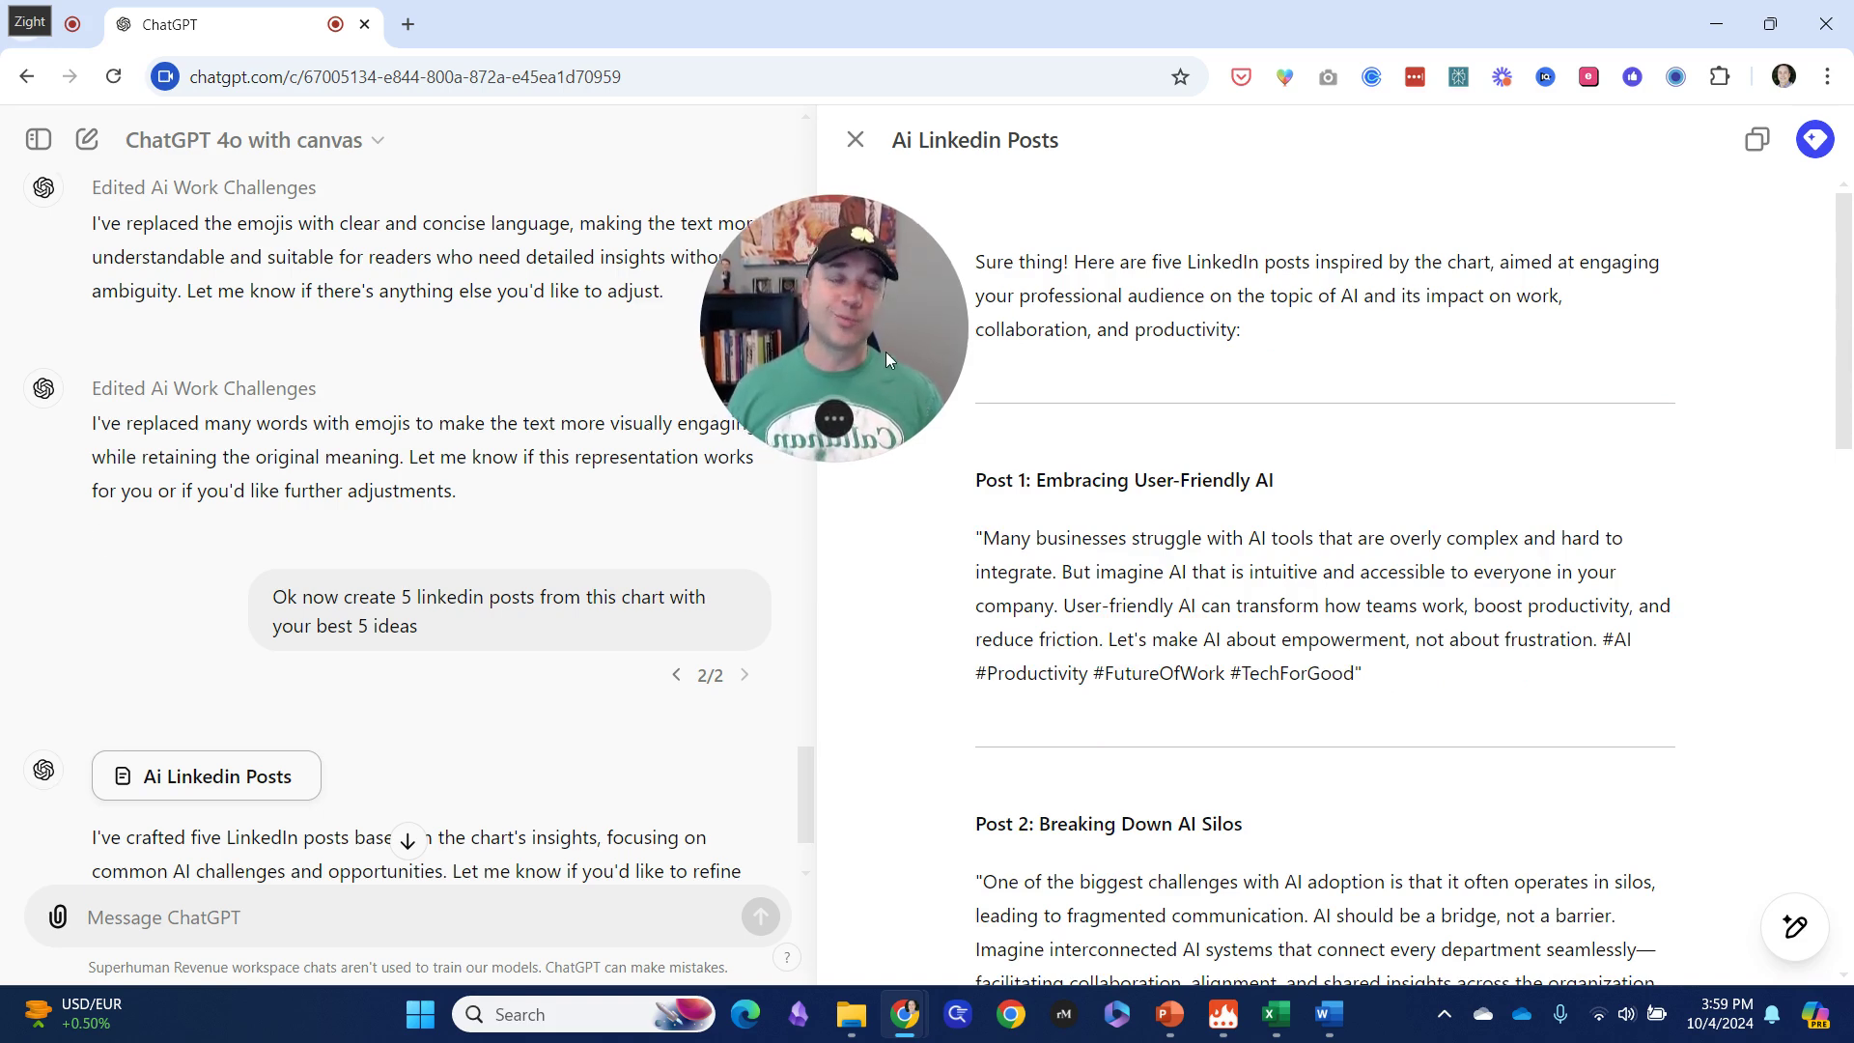
pyautogui.moveTo(885, 351); pyautogui.dragTo(744, 268)
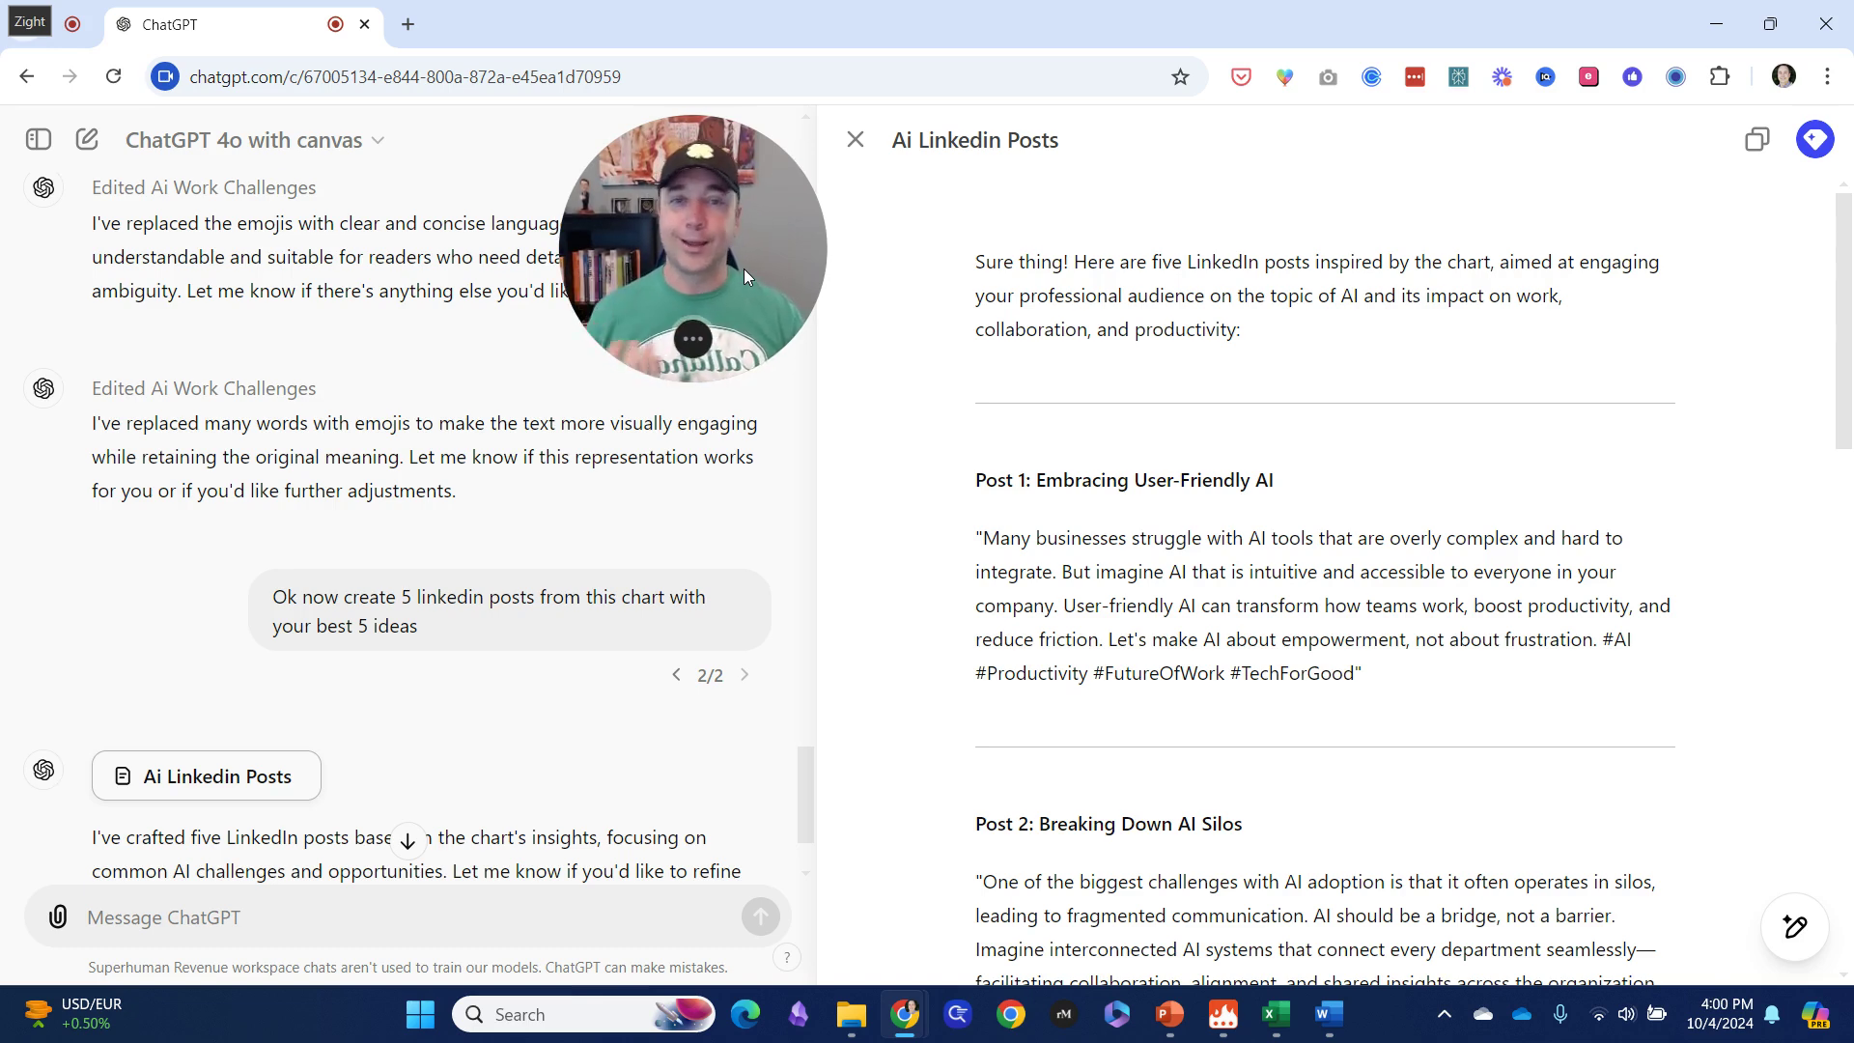
pyautogui.moveTo(744, 271); pyautogui.dragTo(927, 477)
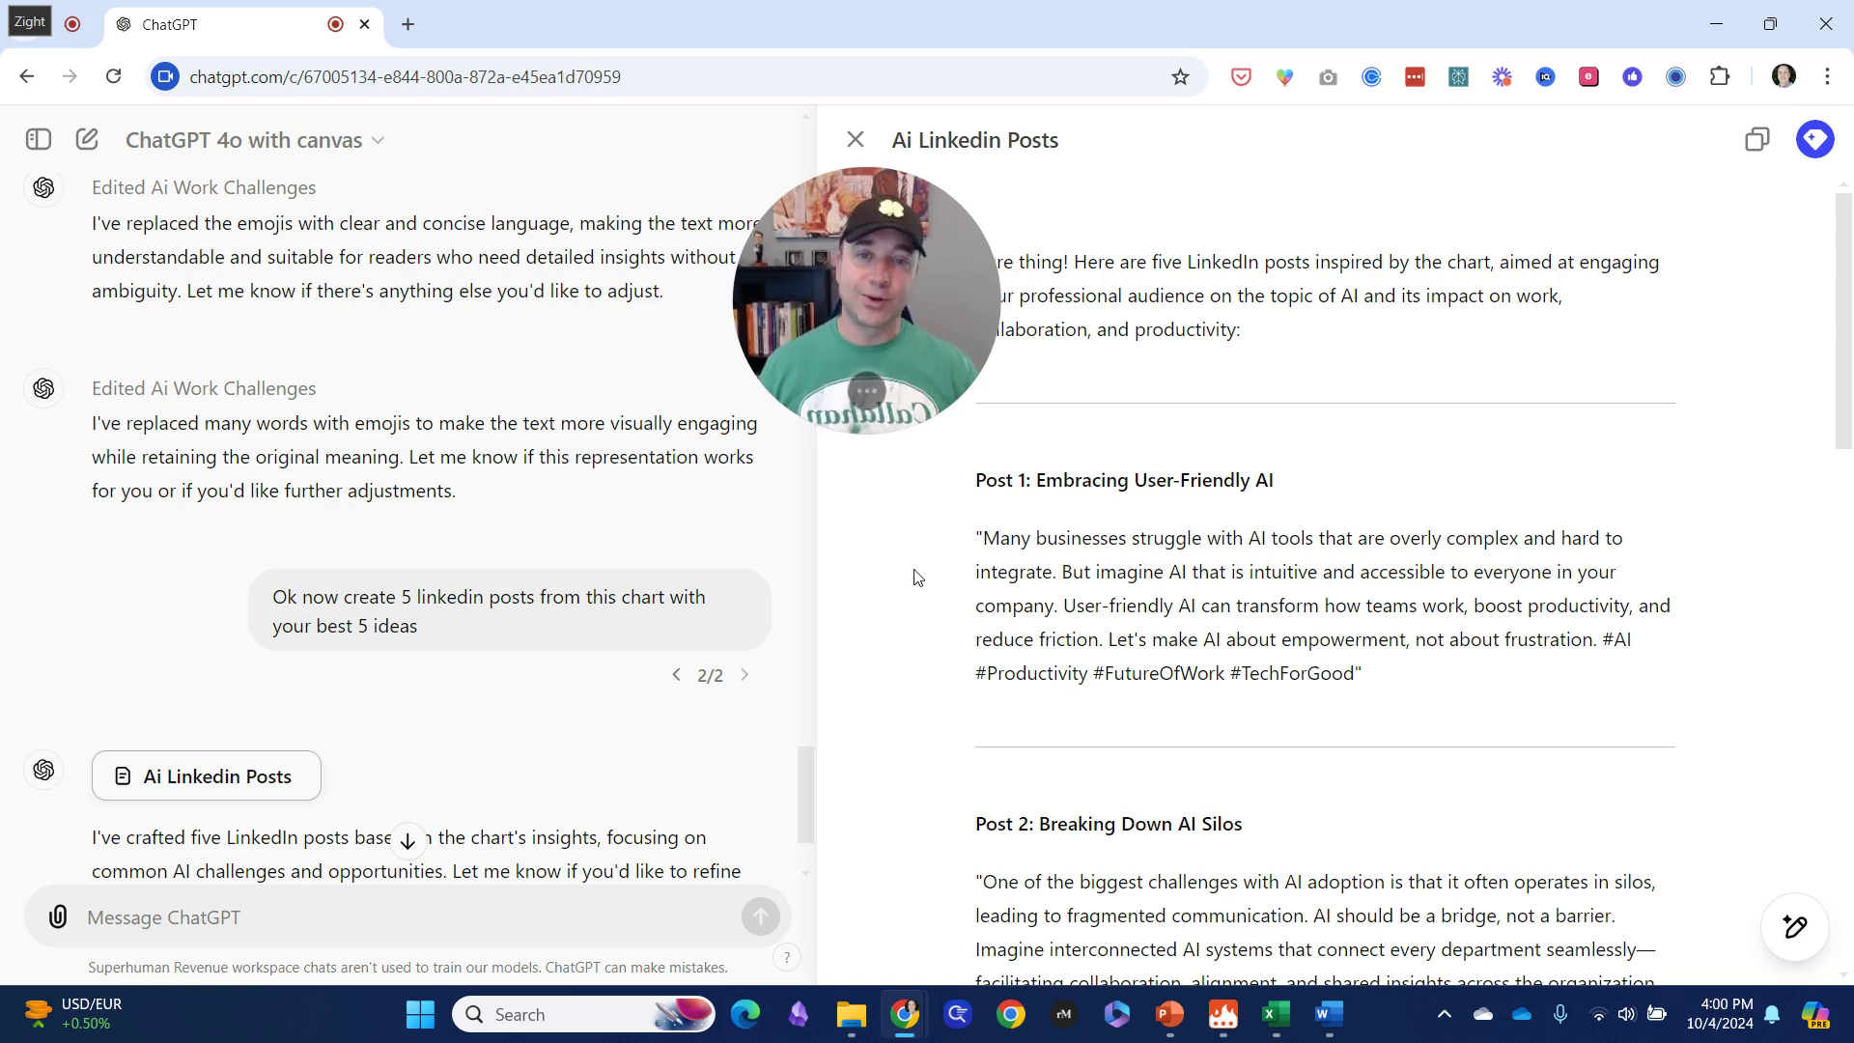